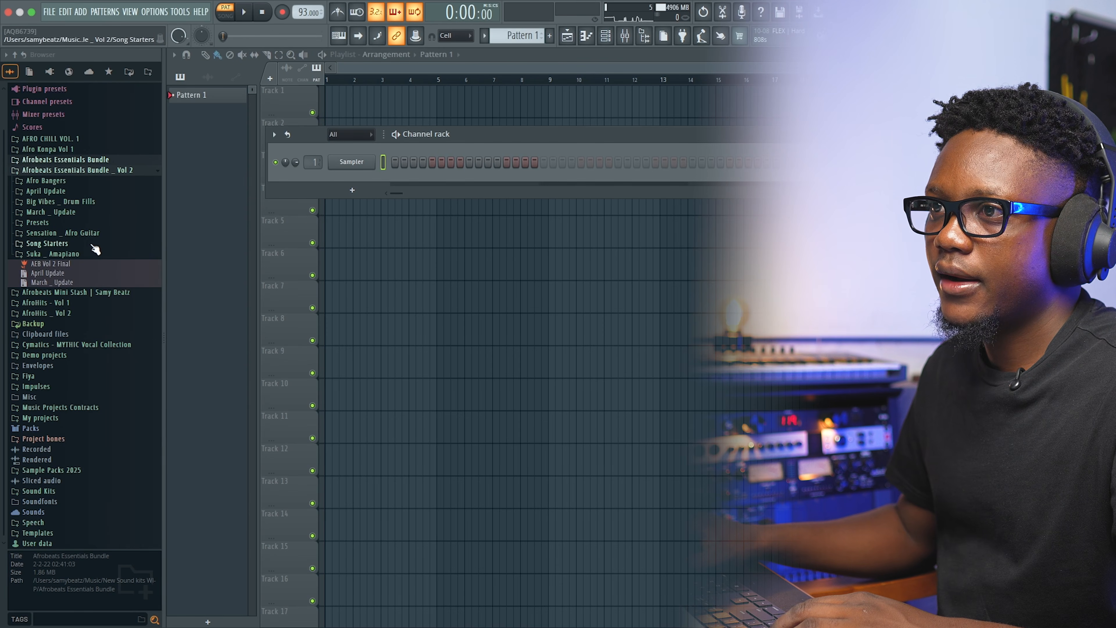
Load the Kick _ Sale sample from the Kick folder of the Afrobeats Mini Stash pack as a new channel.
scroll(39, 211, "up", 3)
left_click(40, 209)
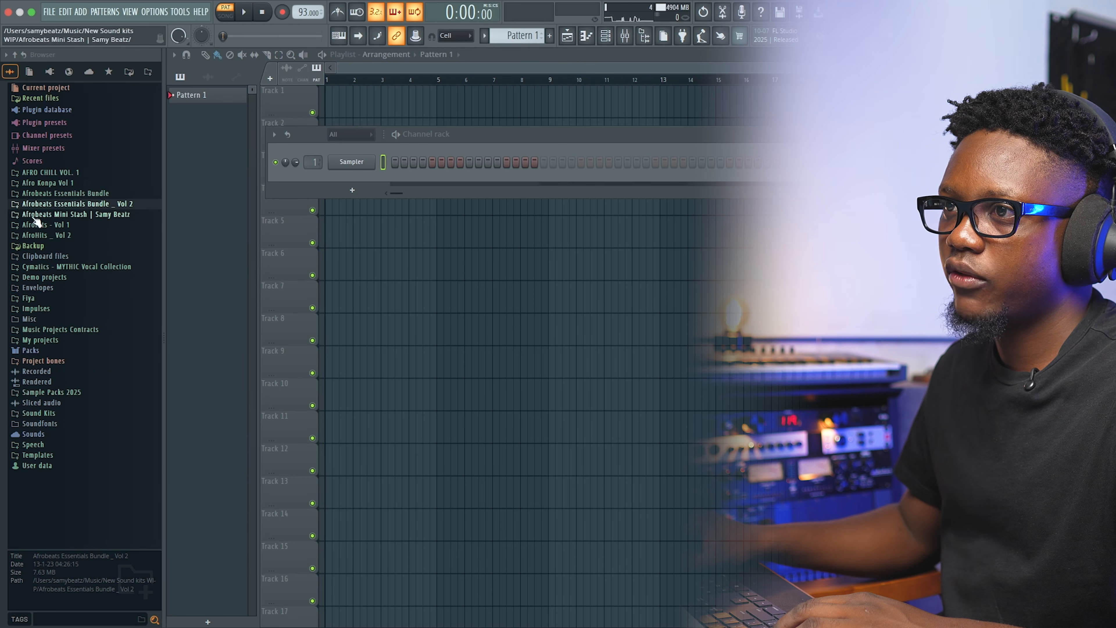
left_click(45, 215)
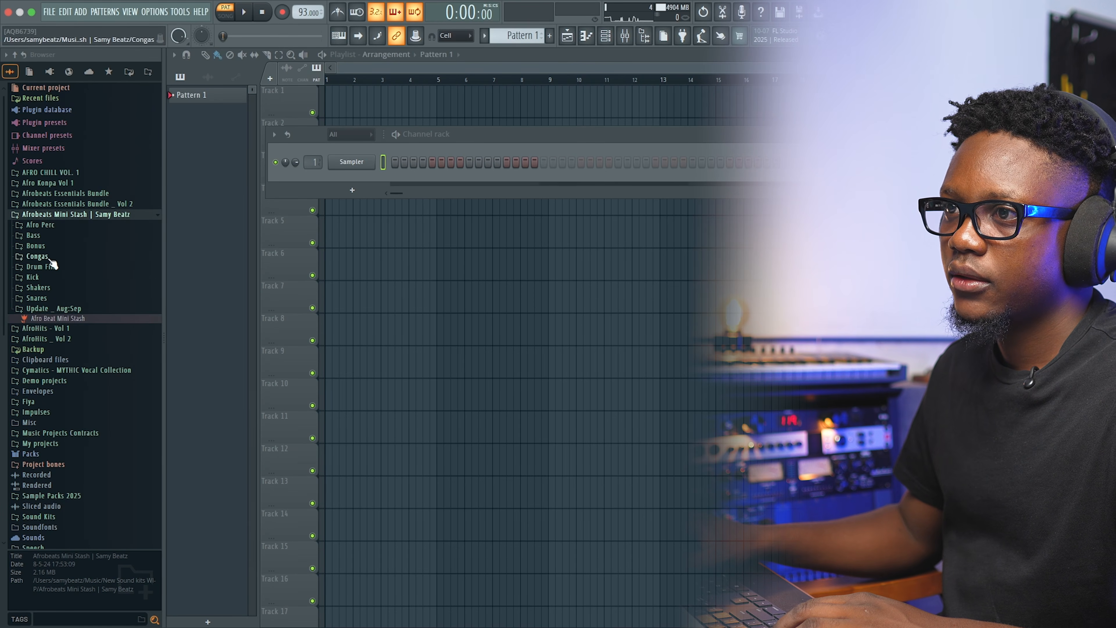
left_click(28, 268)
left_click(37, 276)
left_click(38, 268)
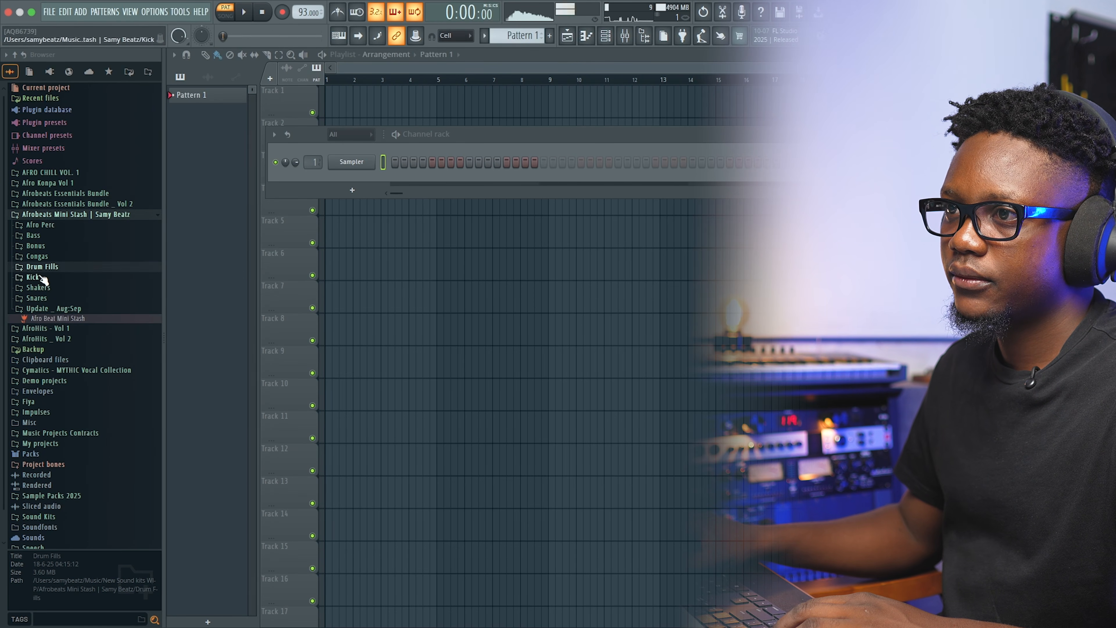
left_click(40, 277)
left_click(55, 335)
left_click(50, 344)
left_click_drag(60, 353, 342, 173)
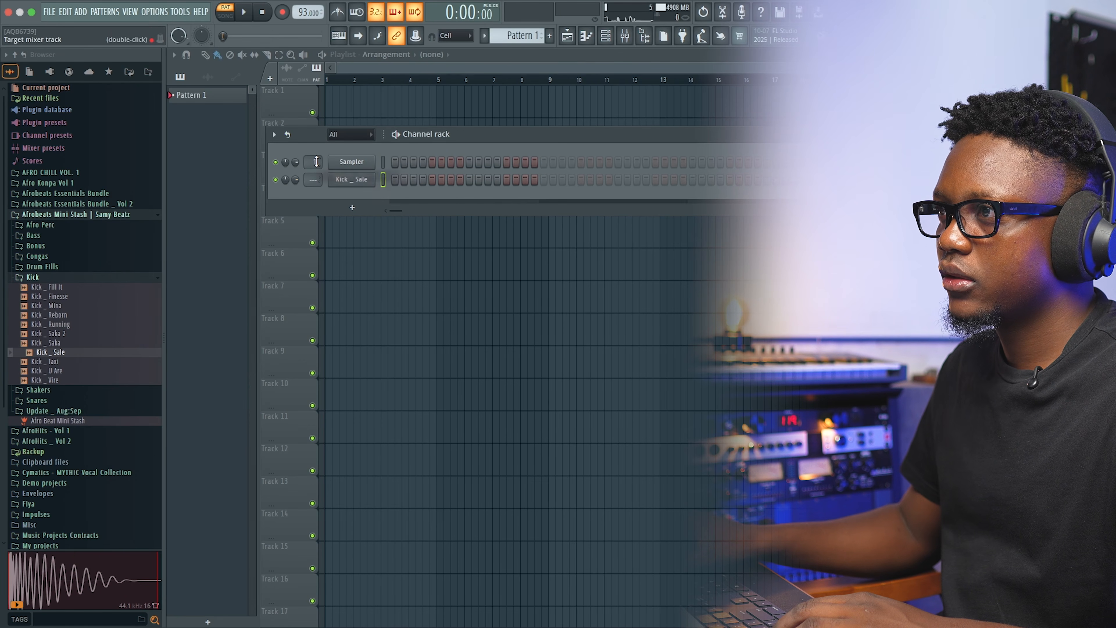
Audition percussion in the pack's Afro Perc folder and load Perc _ Fast as a new channel.
left_click(50, 280)
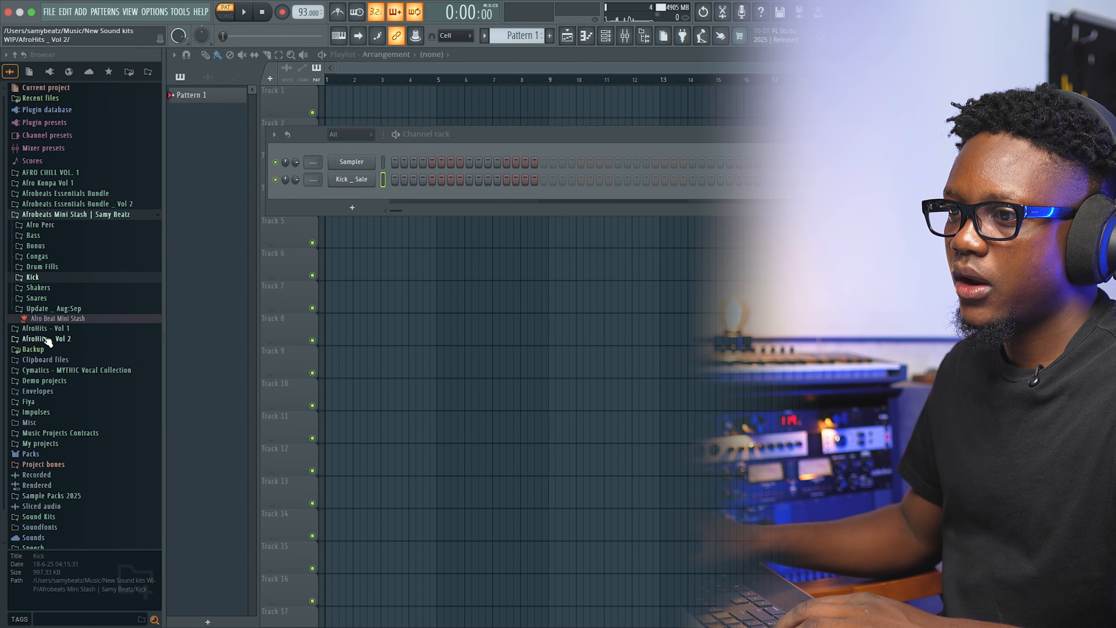
scroll(53, 338, "down", 2)
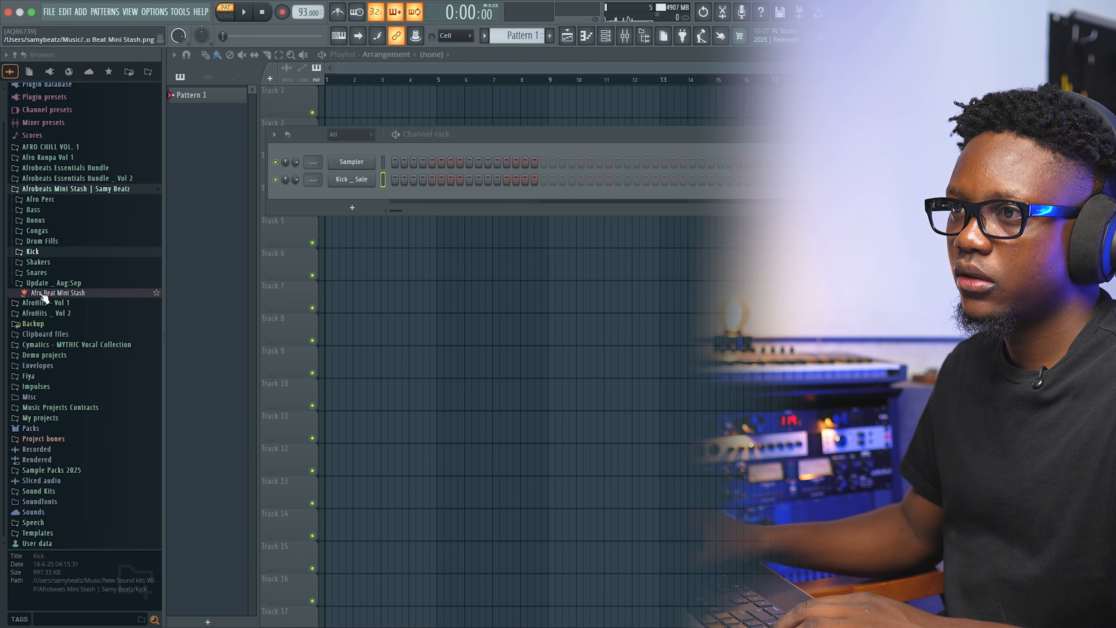
left_click(41, 199)
left_click(64, 293)
left_click(61, 320)
left_click_drag(65, 346, 394, 194)
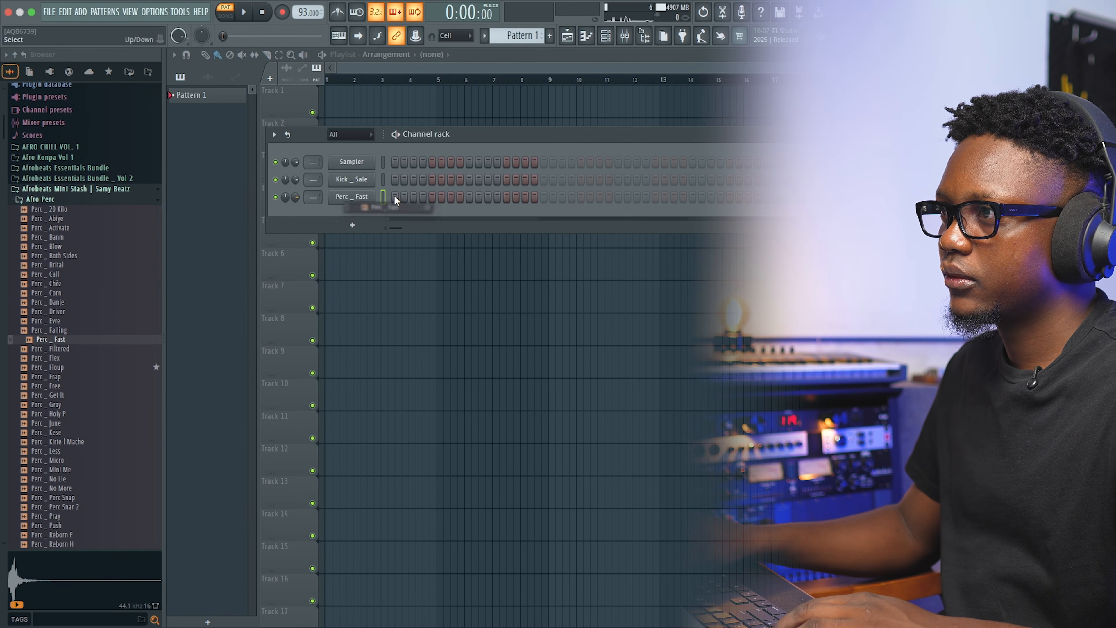
Program the first bar with Kick _ Sale on steps 1 and 7 and Perc _ Fast on steps 4, 7 and 13.
left_click(367, 181)
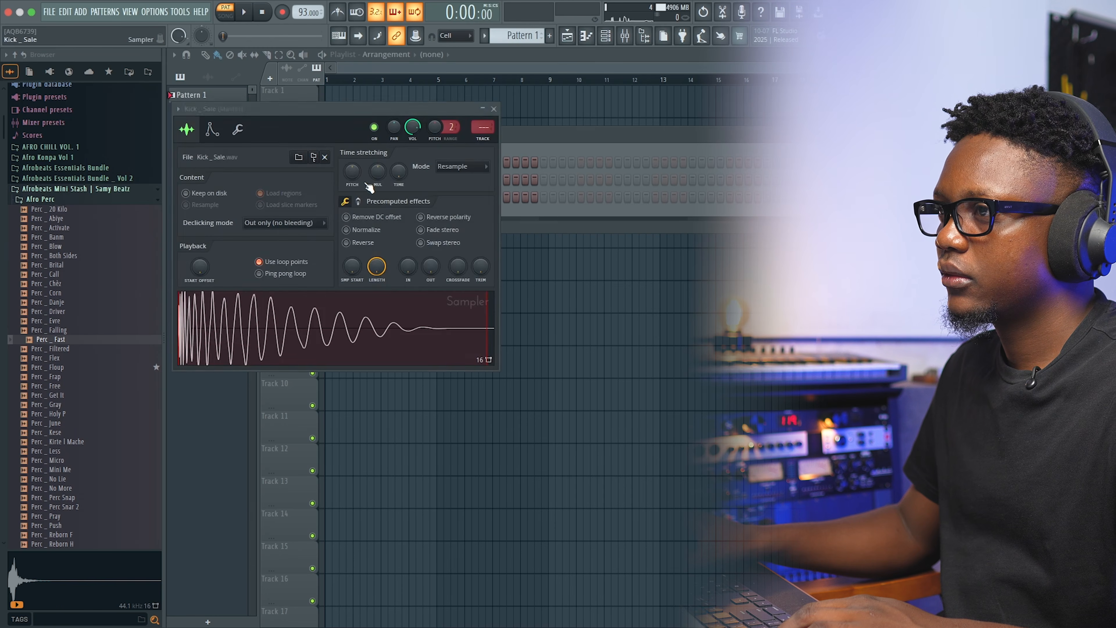
left_click(494, 108)
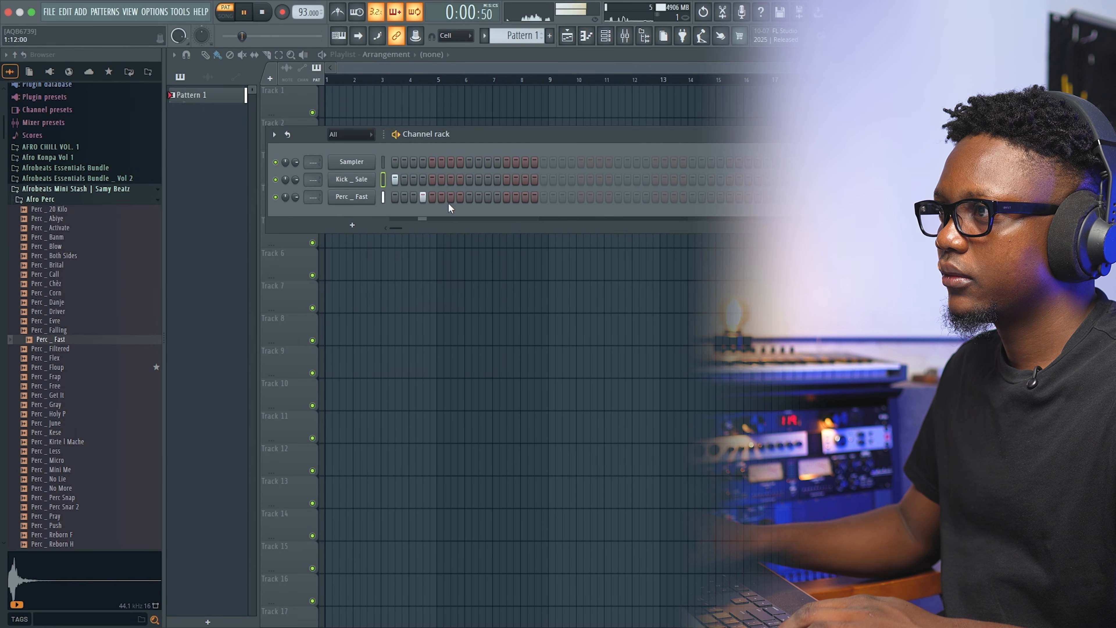
left_click(452, 179)
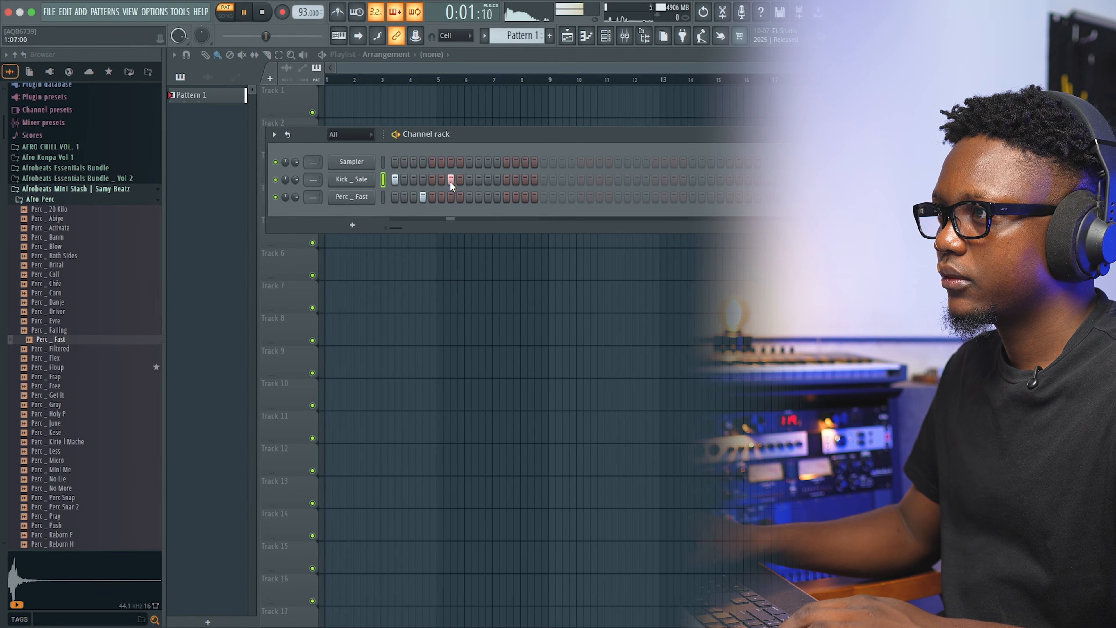
key("space")
left_click(450, 197)
left_click(441, 197)
left_click(451, 197)
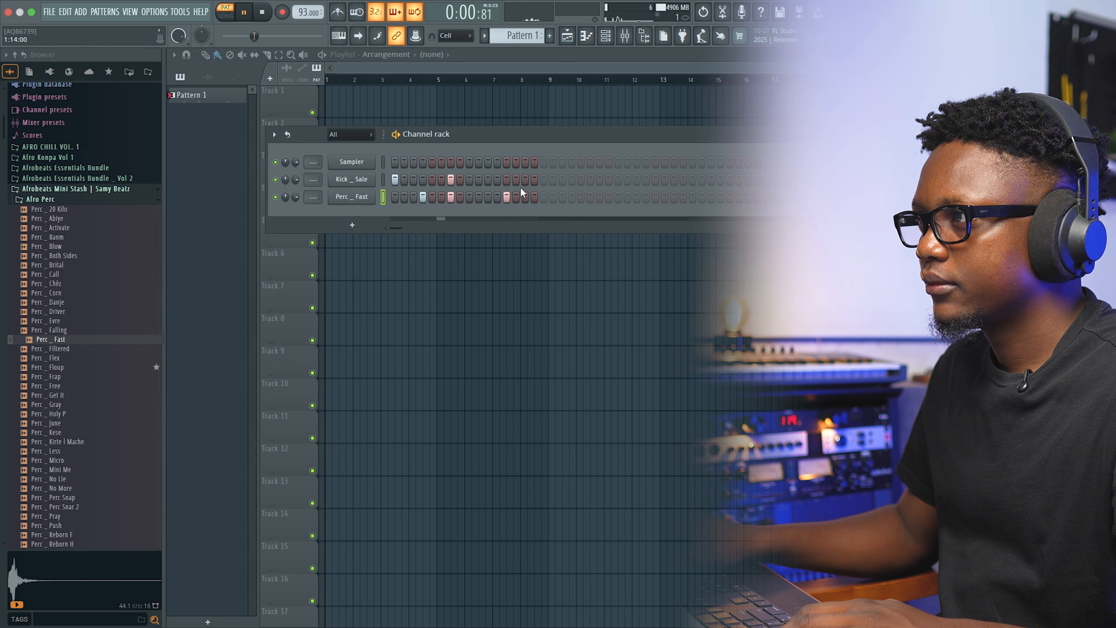
Extend the pattern to a second bar with Kick _ Sale on steps 17 and 23 and Perc _ Fast on steps 20 and 29.
left_click(544, 180)
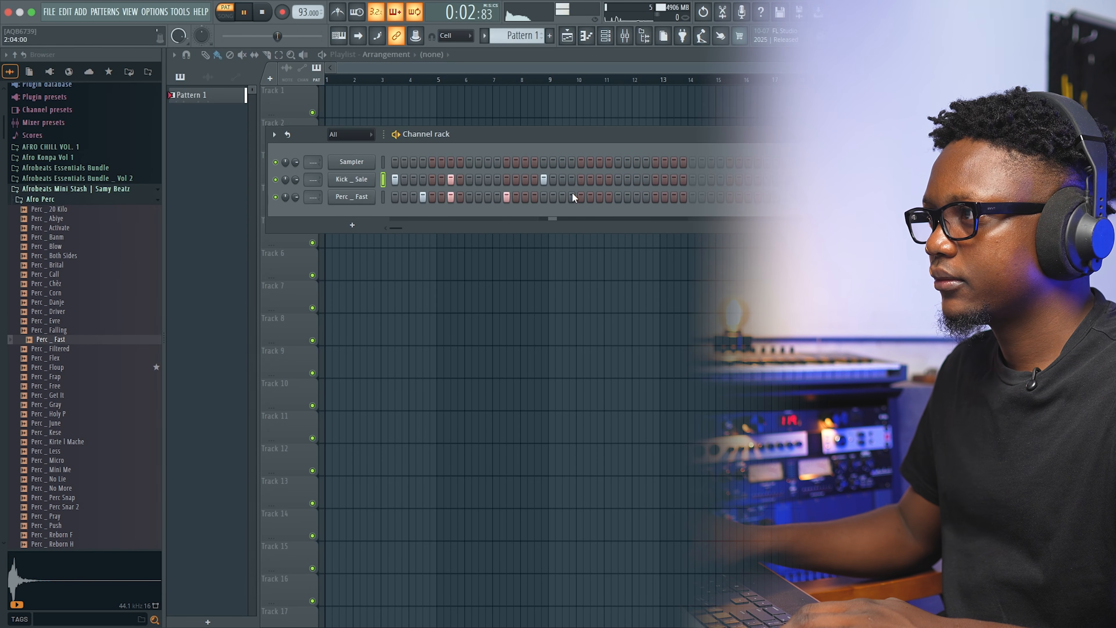
left_click(598, 180)
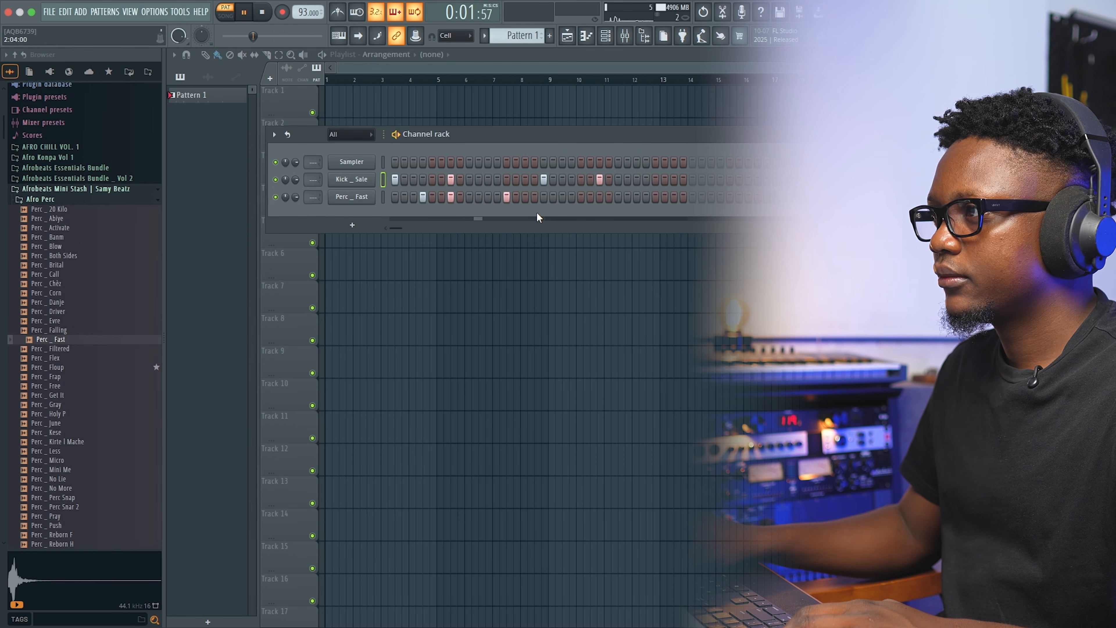
left_click(571, 198)
key("space")
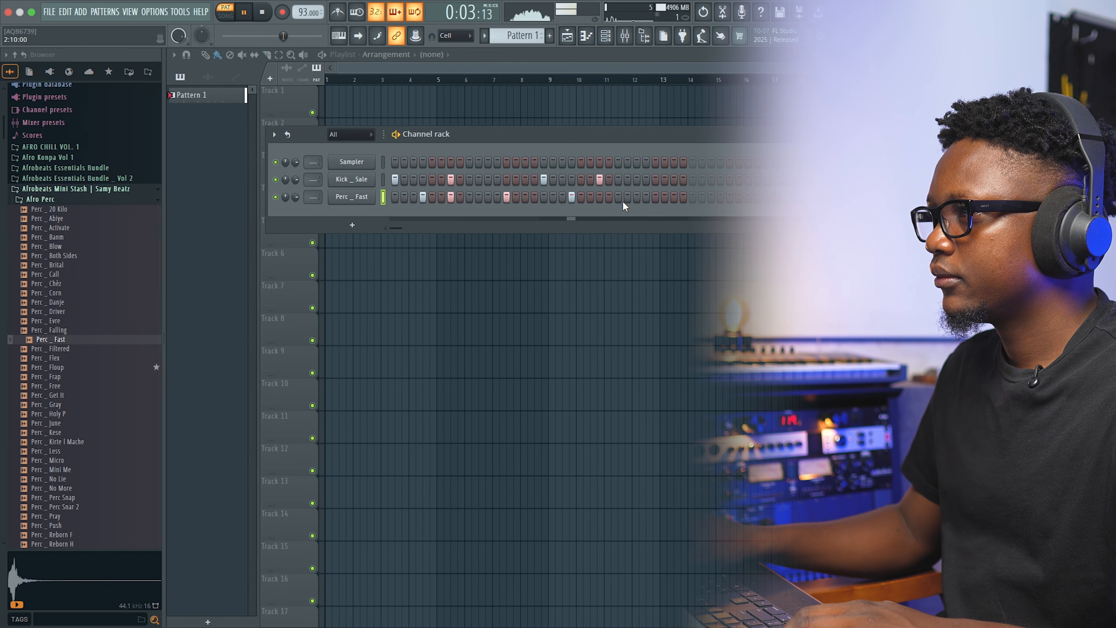
left_click(655, 197)
key("space")
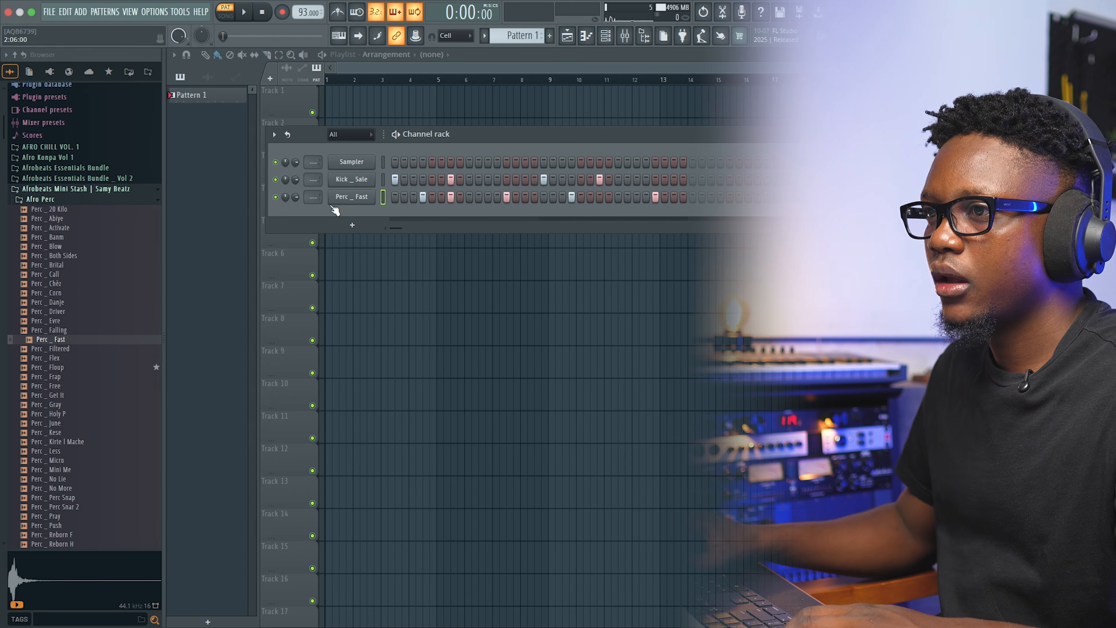
Audition more Afro Perc samples and load Perc _ Filtered as a new channel below Perc _ Fast.
scroll(75, 368, "down", 6)
left_click(63, 256)
left_click(51, 229)
left_click(56, 218)
left_click(55, 209)
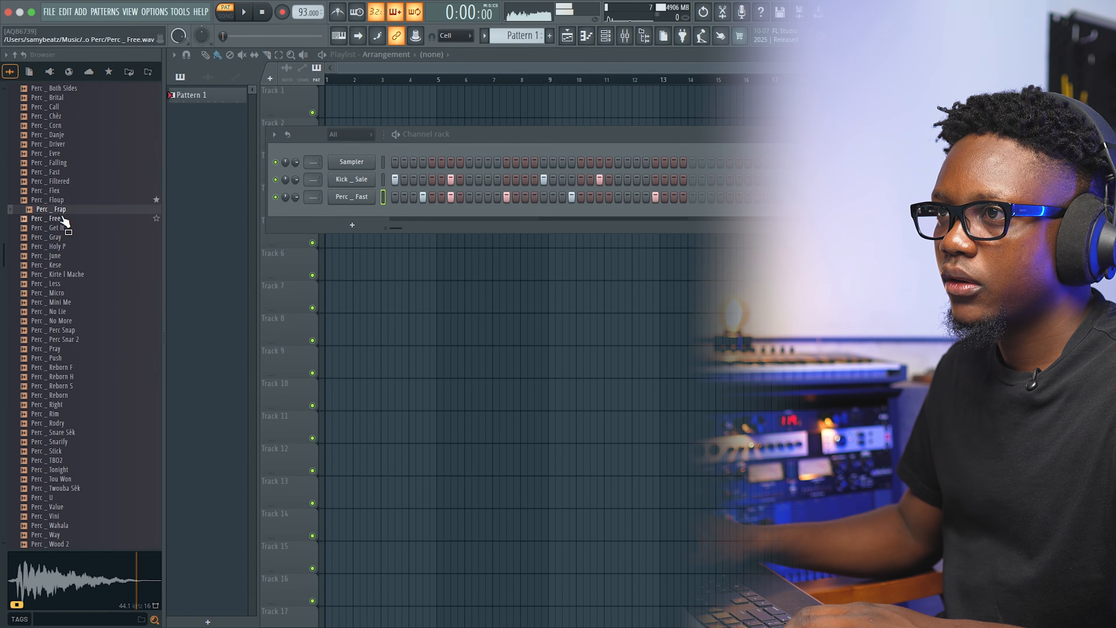
left_click_drag(56, 182, 356, 213)
Place Perc _ Filtered hits on steps 7 and 9 and remove the Perc _ Fast hit on step 7.
key("space")
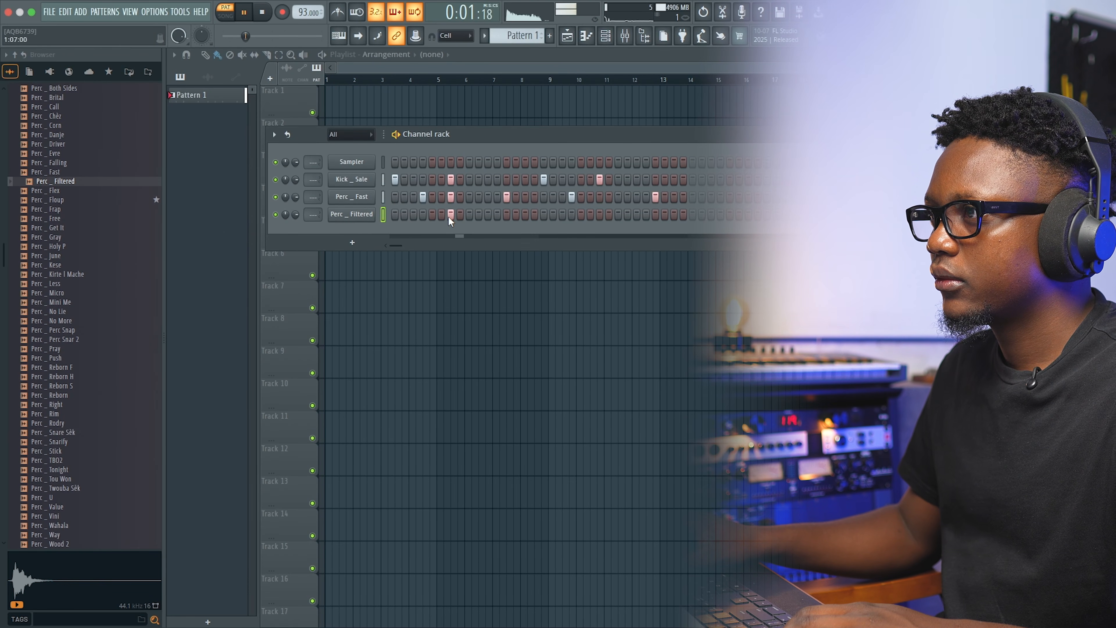
left_click(452, 201)
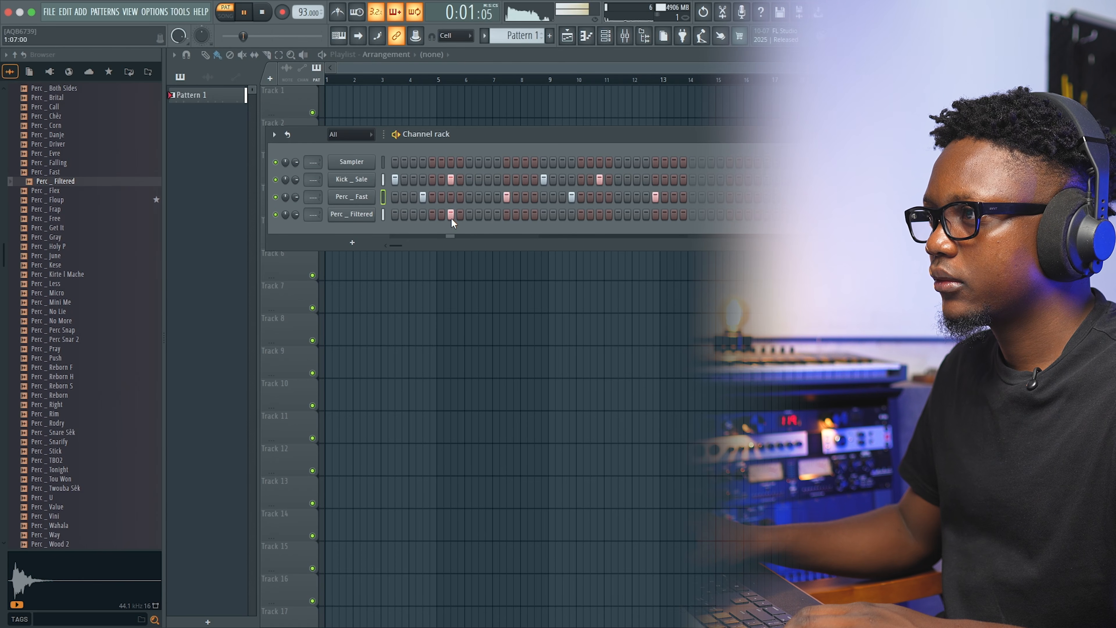
left_click(469, 214)
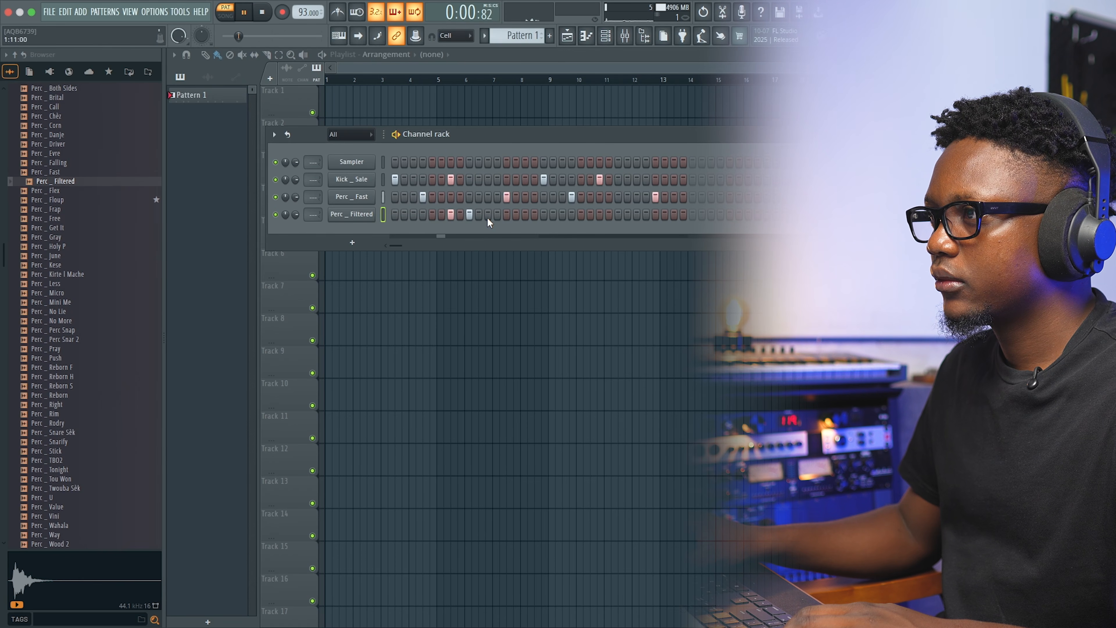
key("space")
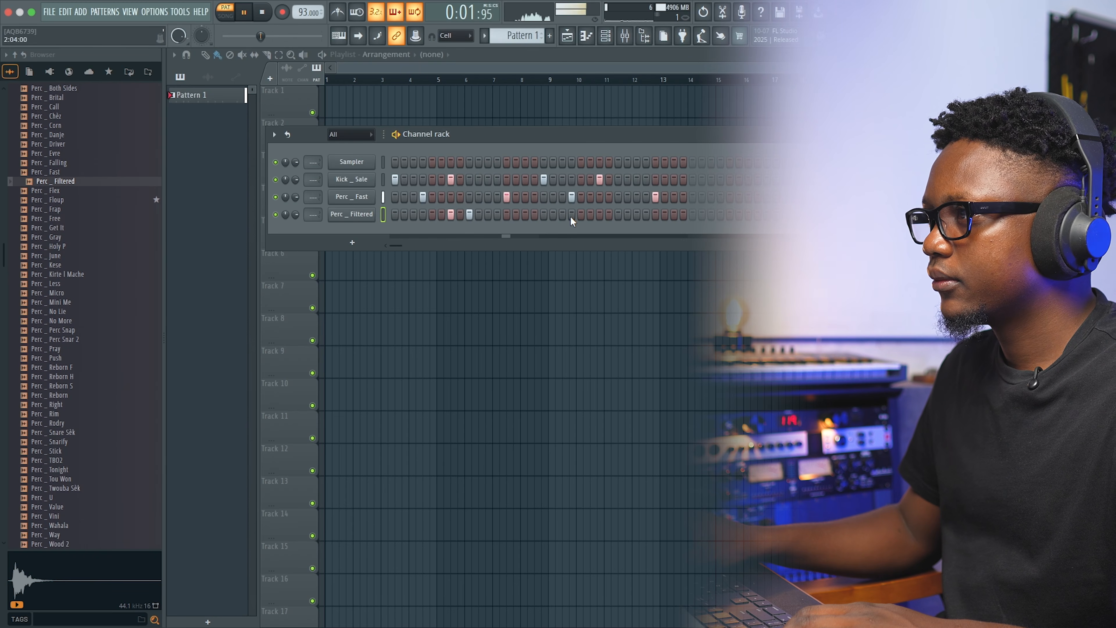
Add second-bar Perc _ Filtered hits on steps 23 and 29 while the pattern plays.
key("space")
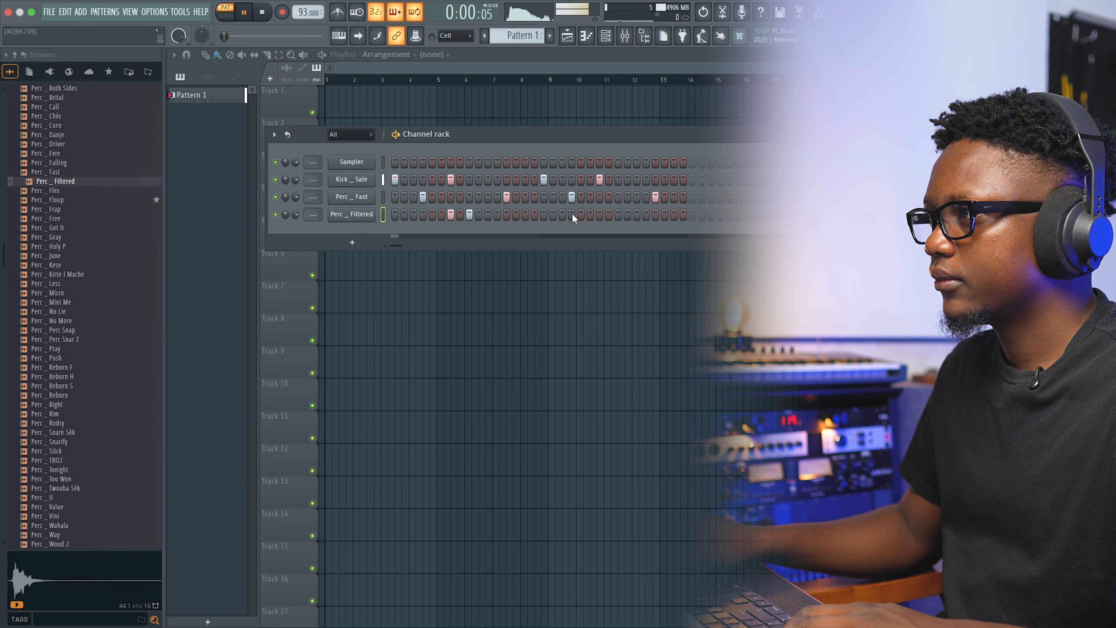
left_click(607, 215)
left_click(654, 215)
left_click(609, 214)
left_click(599, 214)
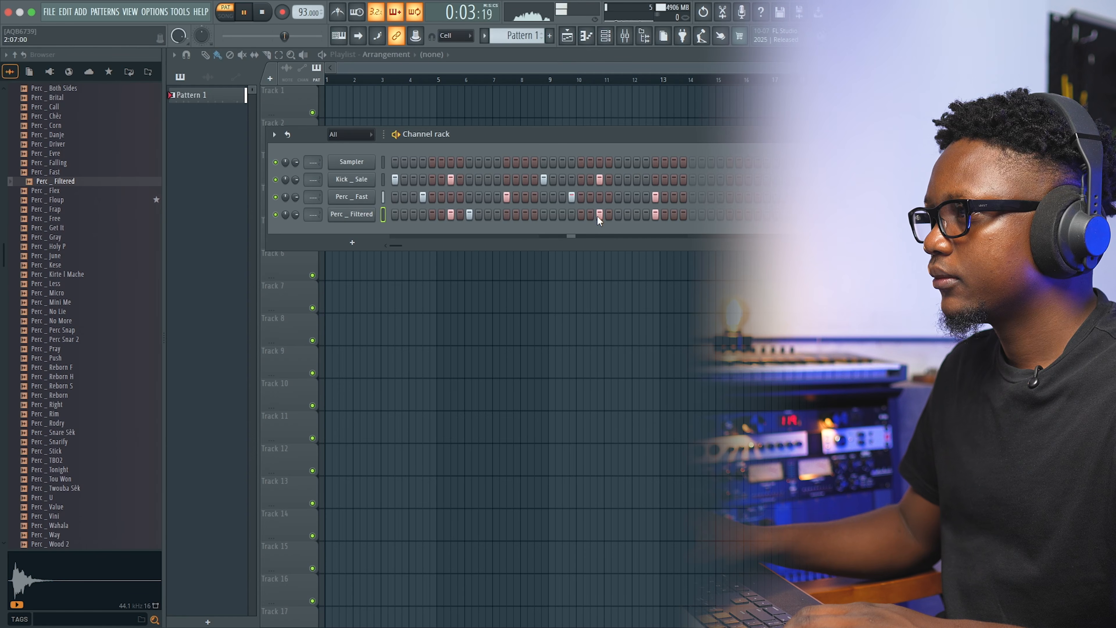
key("space")
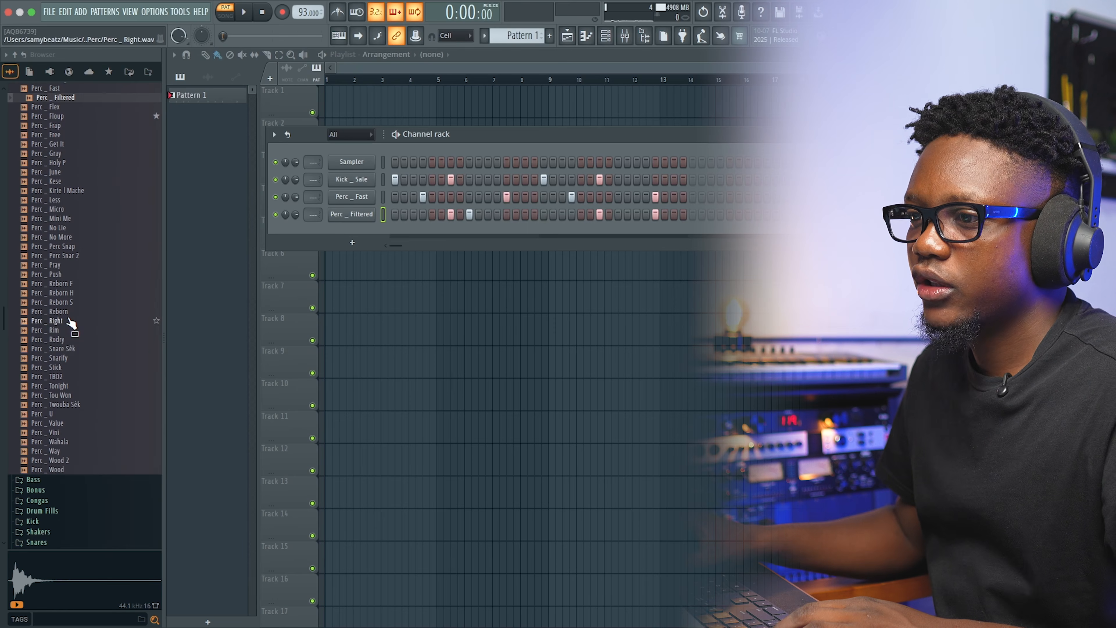
Load the Perc _ Micro sample from the Afro Perc folder as a new channel.
scroll(62, 264, "down", 2)
left_click(63, 248)
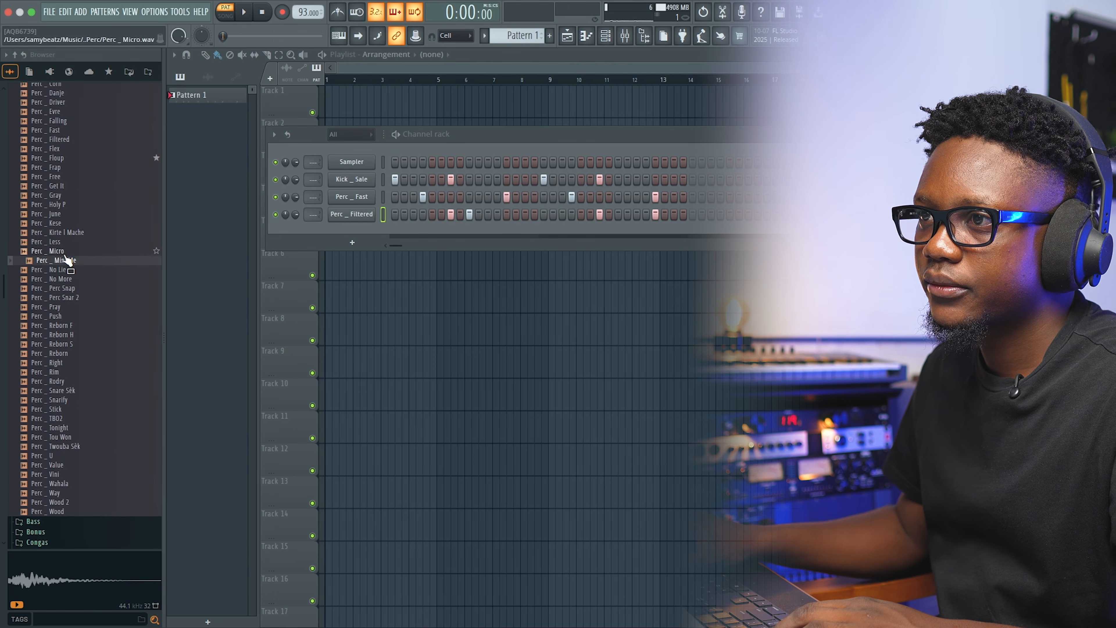
left_click_drag(66, 258, 339, 221)
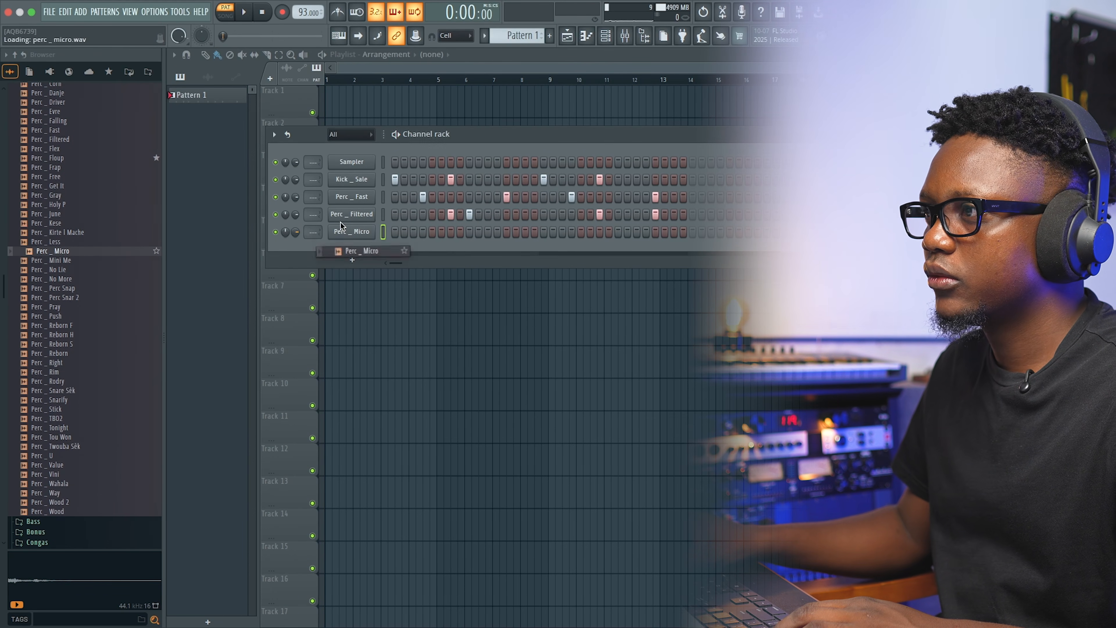
Program Perc _ Micro hits on steps 7, 17 and 31 during playback.
key("space")
left_click(449, 233)
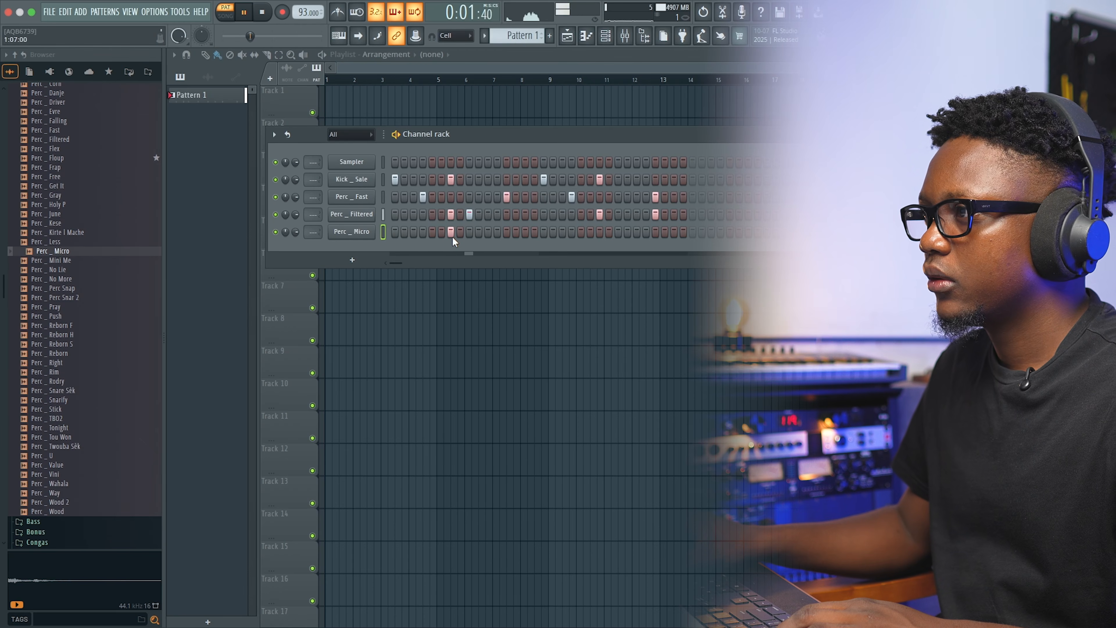
left_click(544, 231)
left_click(675, 232)
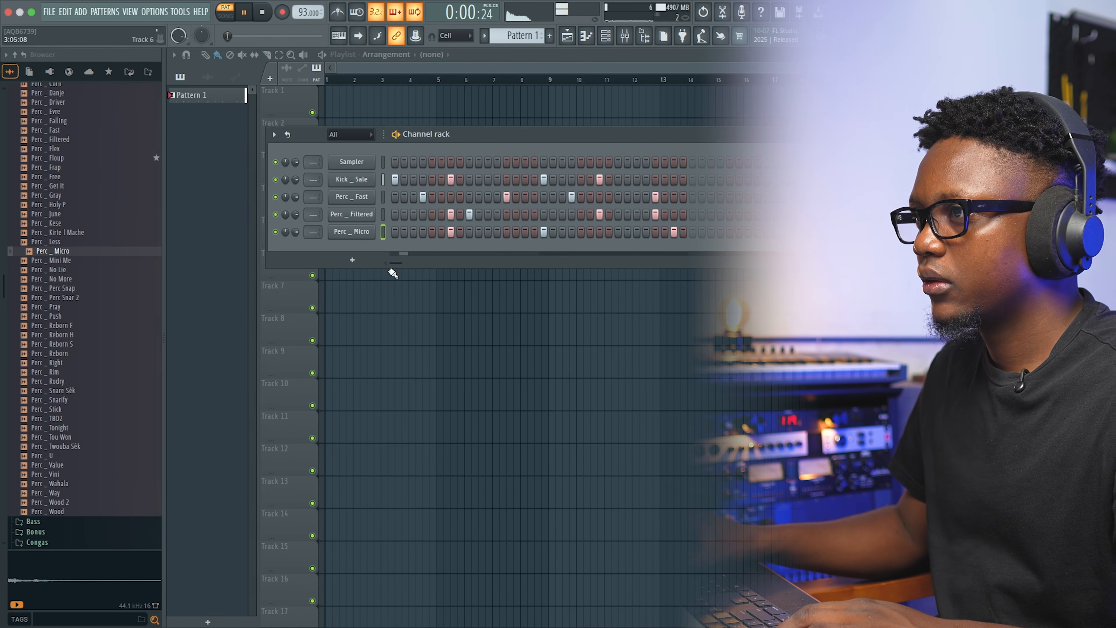
key("space")
Audition further percussion samples and load Perc _ Down from the Update _ Aug:Sep folder as a new channel.
scroll(44, 383, "down", 5)
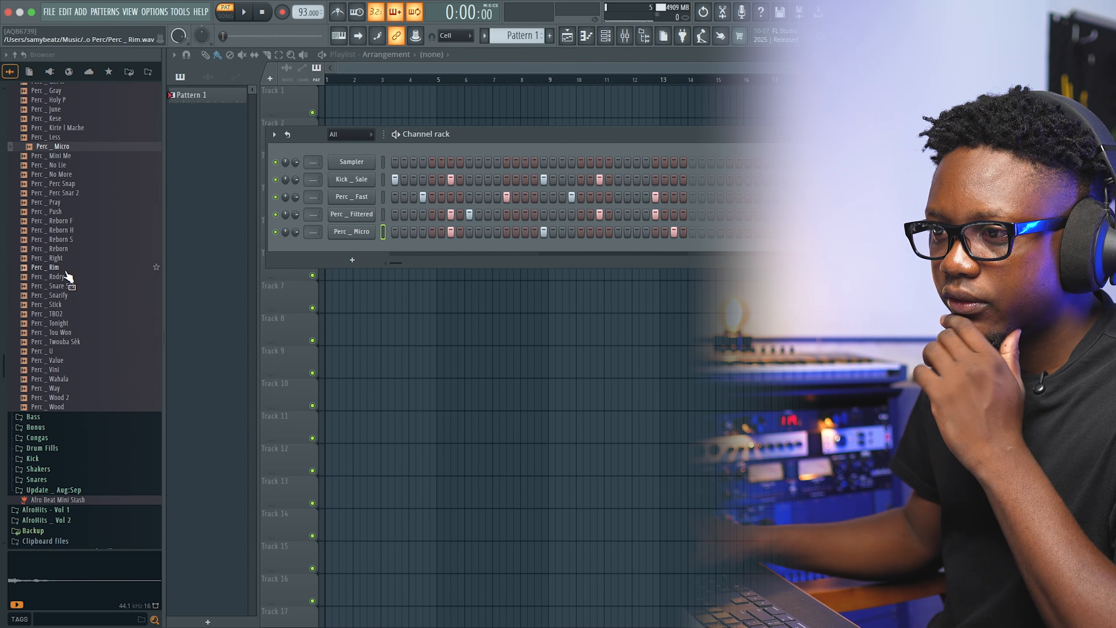
scroll(68, 278, "up", 1)
scroll(59, 278, "up", 2)
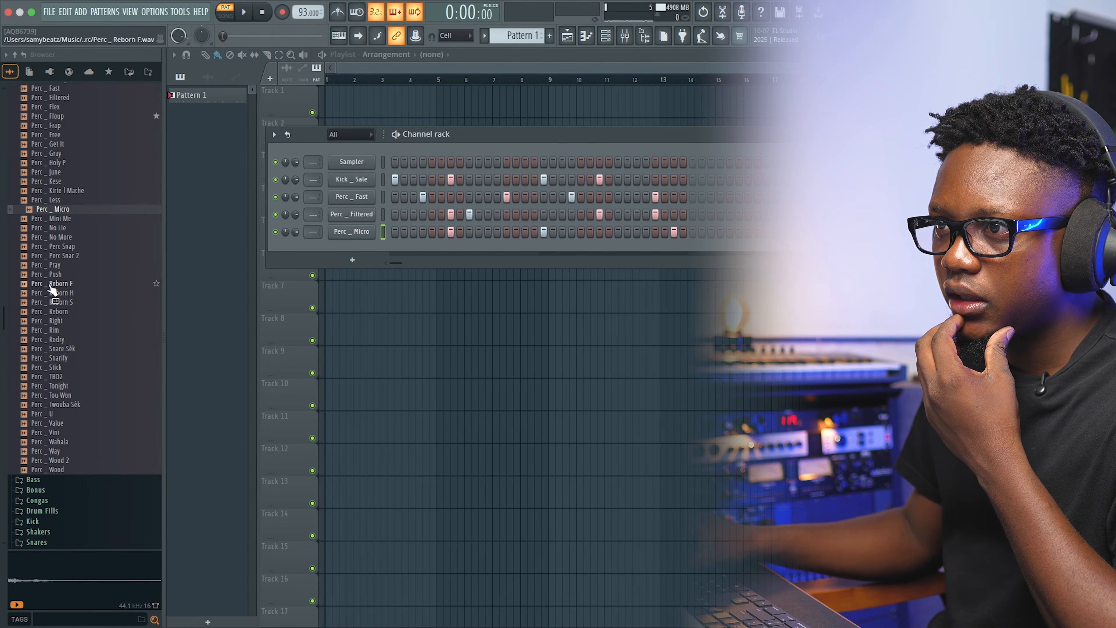
left_click(65, 330)
scroll(82, 317, "down", 4)
scroll(66, 312, "down", 8)
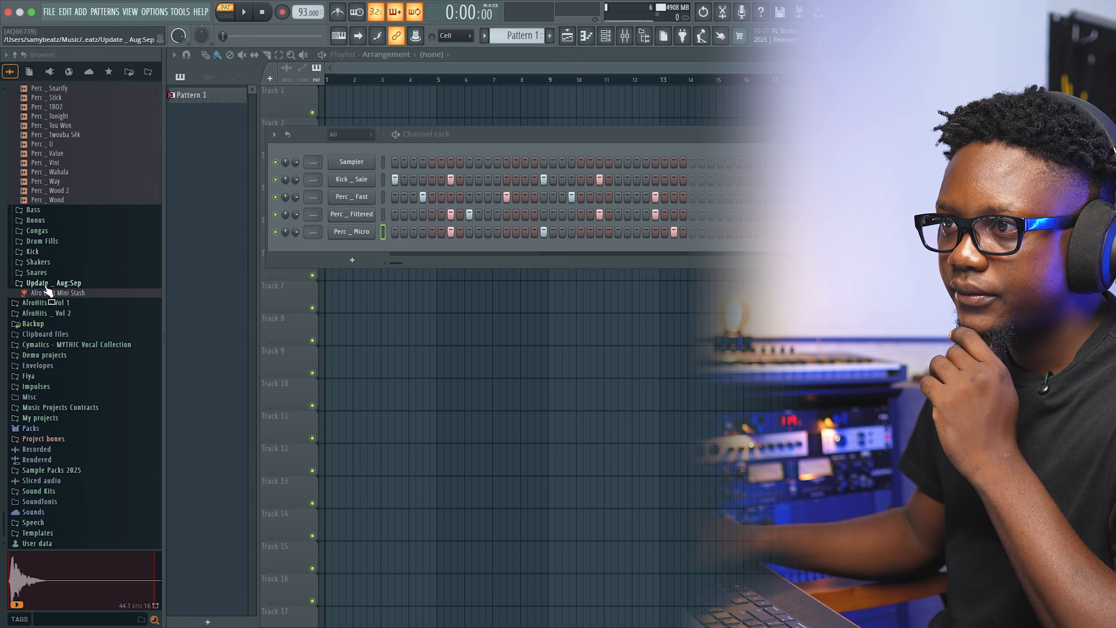
left_click(24, 283)
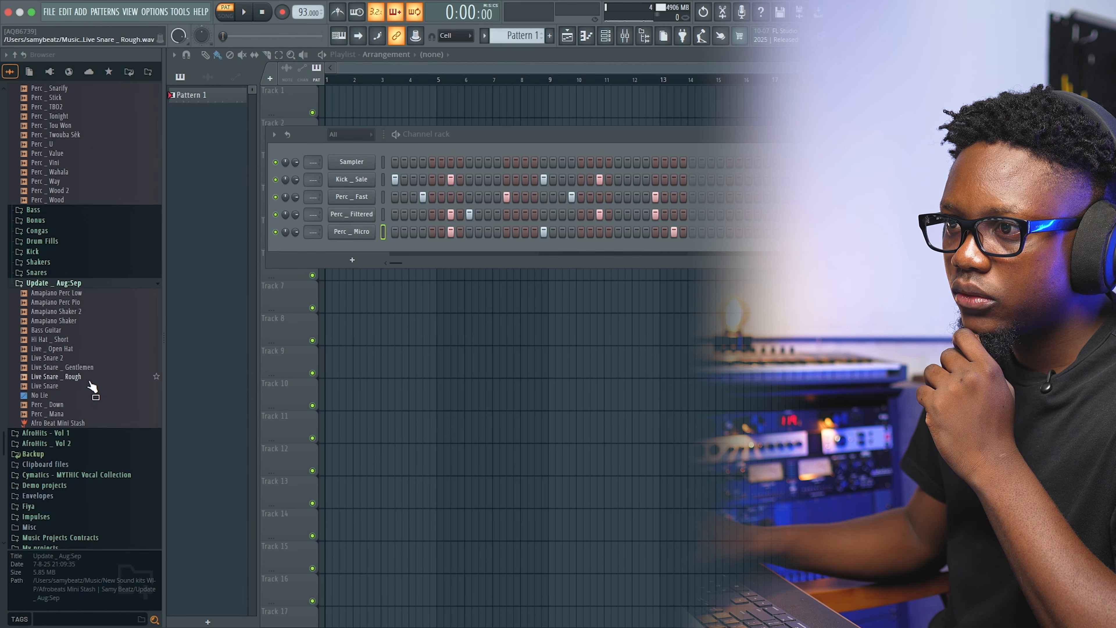
left_click(61, 405)
left_click_drag(61, 413, 356, 249)
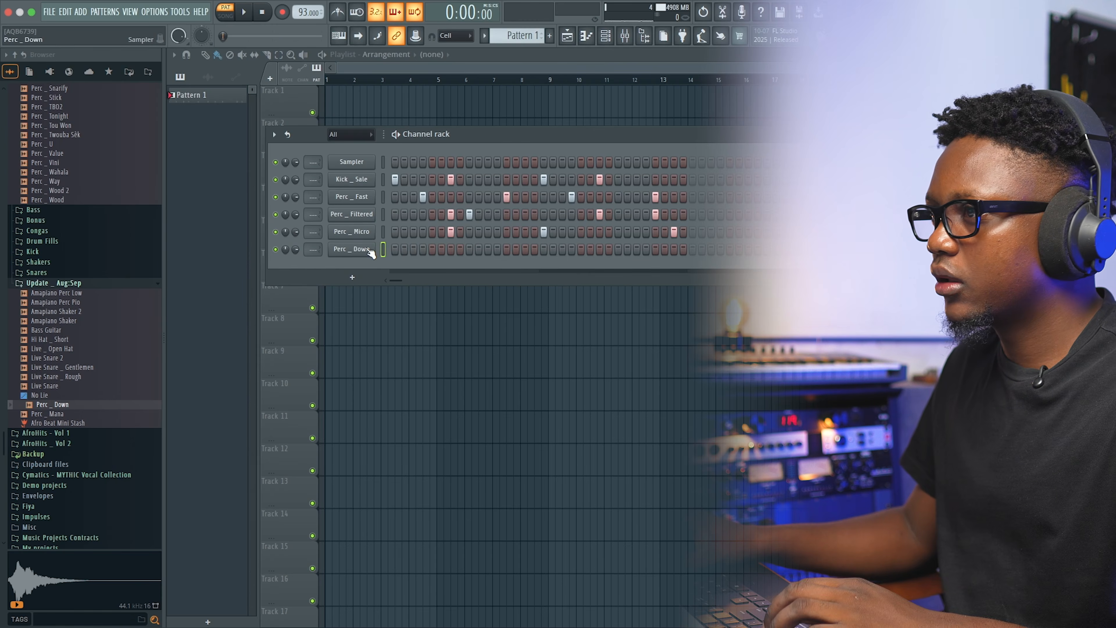
Open the piano roll for Perc _ Down and set the snap to 1/2 step.
right_click(347, 249)
left_click(351, 248)
key("space")
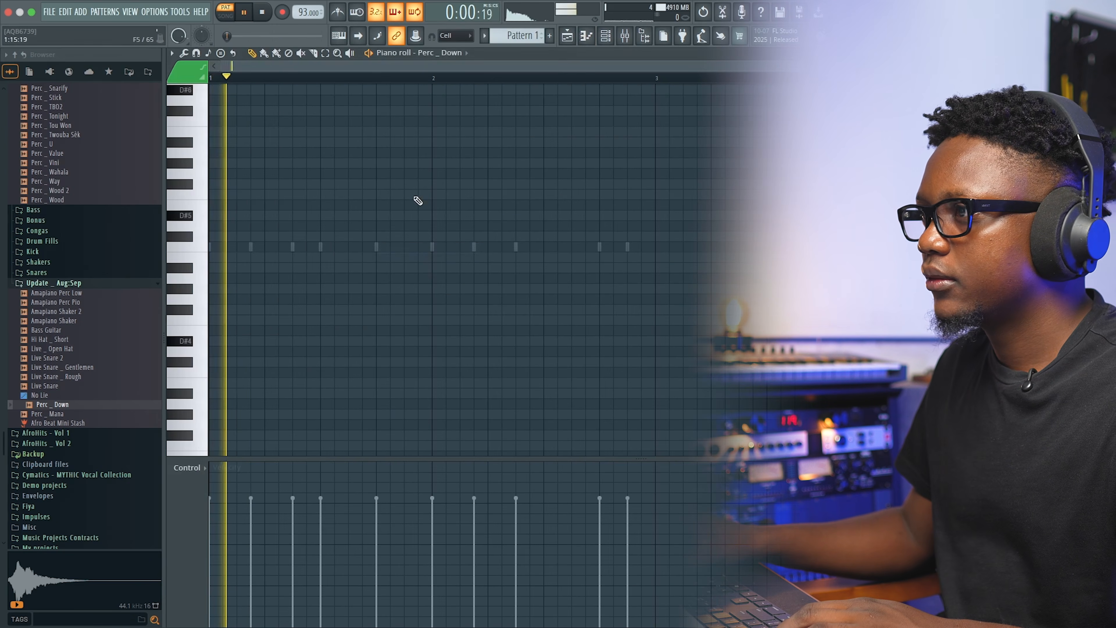
left_click(456, 36)
left_click(457, 118)
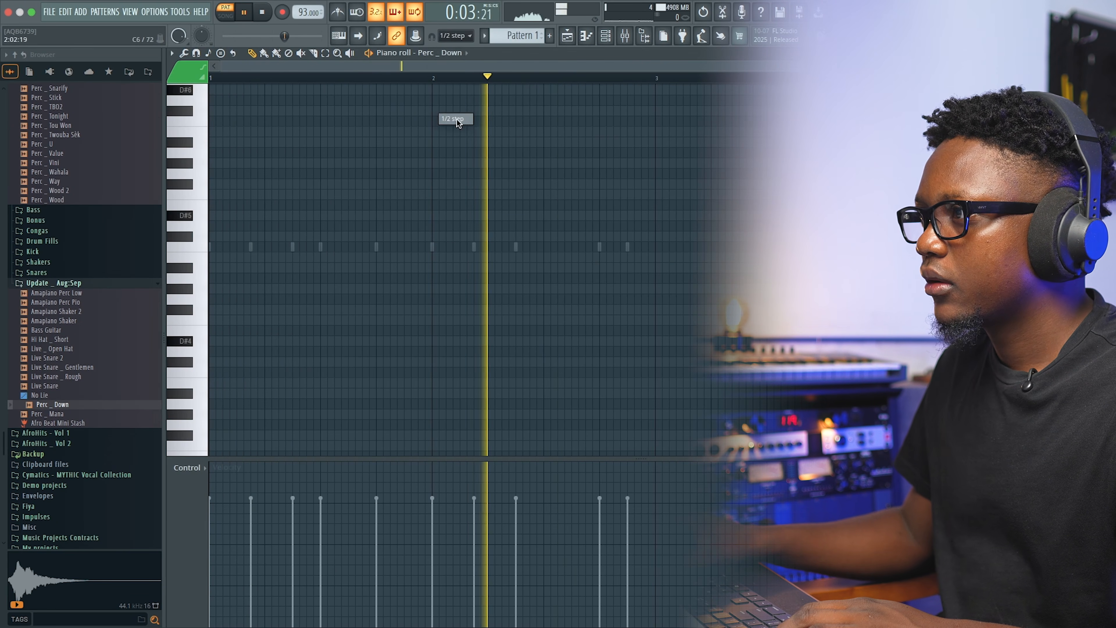
key("space")
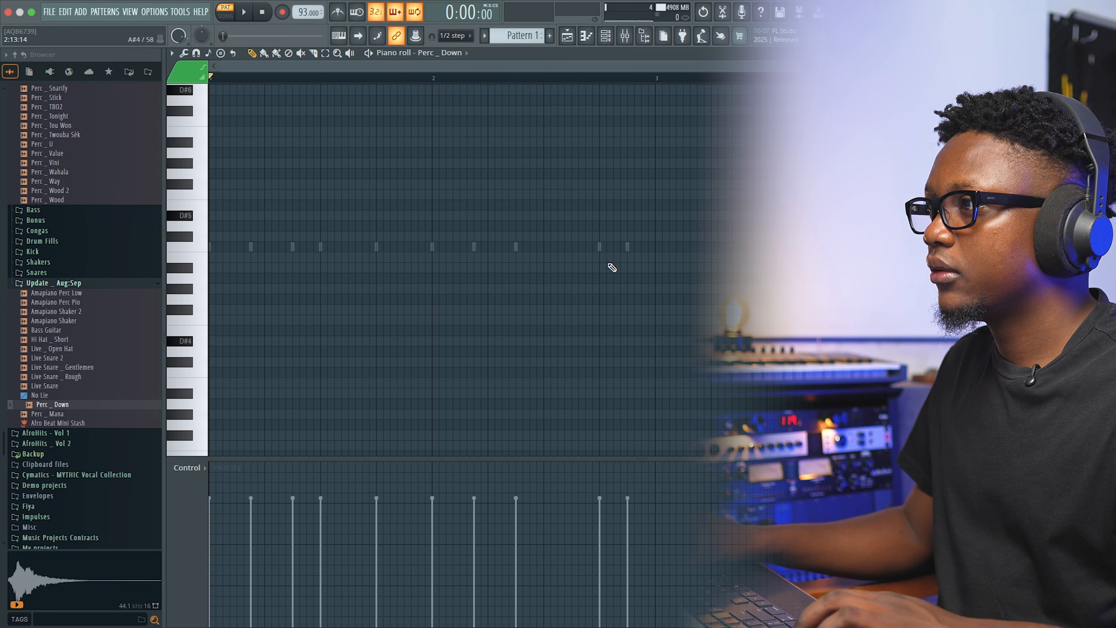
Replace the existing Perc _ Down notes with a C5 roll of five half-step notes spanning steps 27 to 29.
key("space")
key("F7")
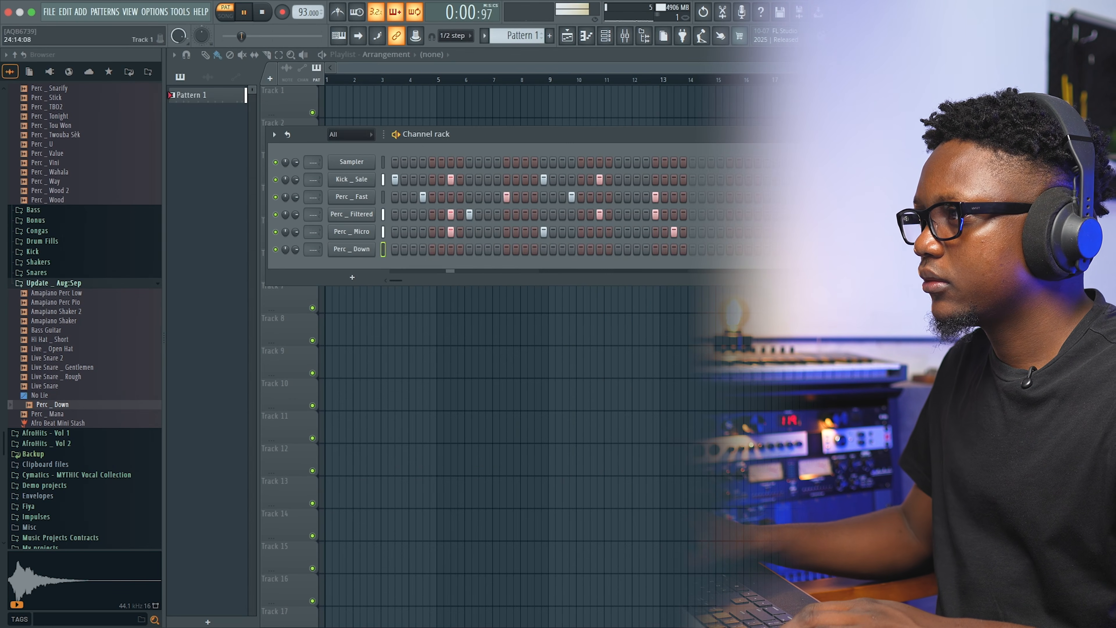
right_click(351, 249)
left_click(395, 250)
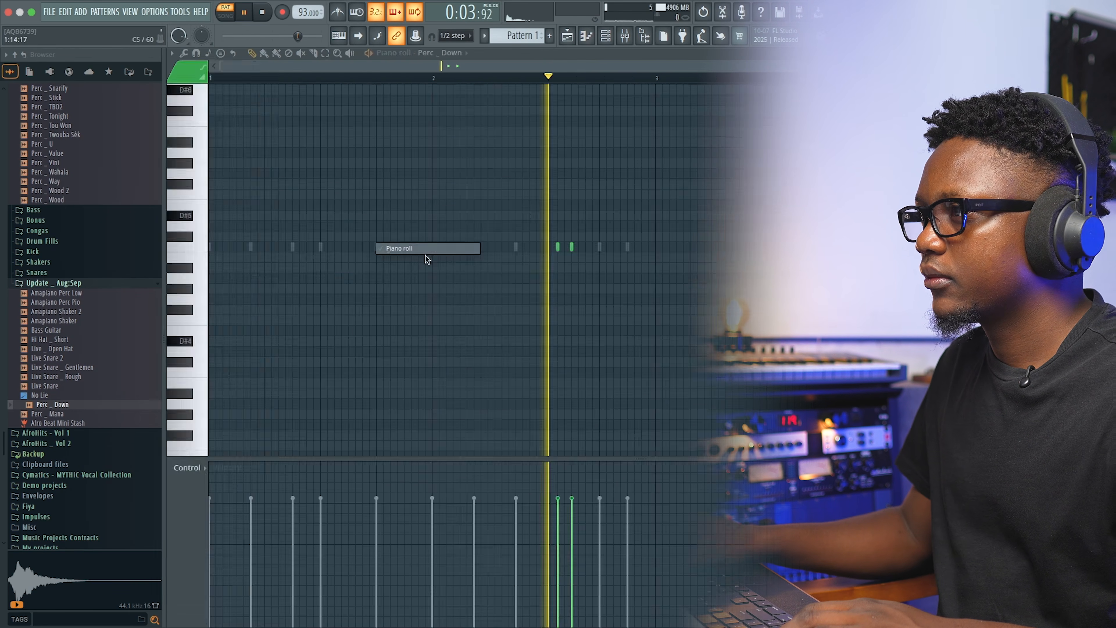
right_click(558, 246)
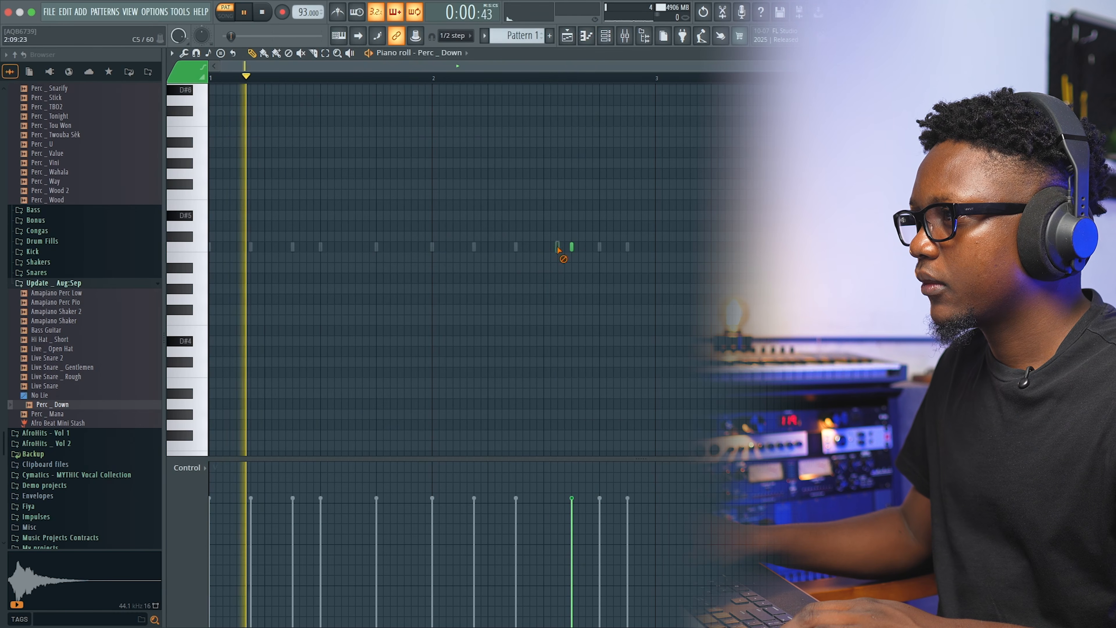
right_click(572, 248)
left_click_drag(571, 247, 600, 247)
key("space")
Ramp the velocities of the Perc _ Down roll upward from about 63% and play the pattern from the channel rack.
left_click_drag(571, 524, 581, 523)
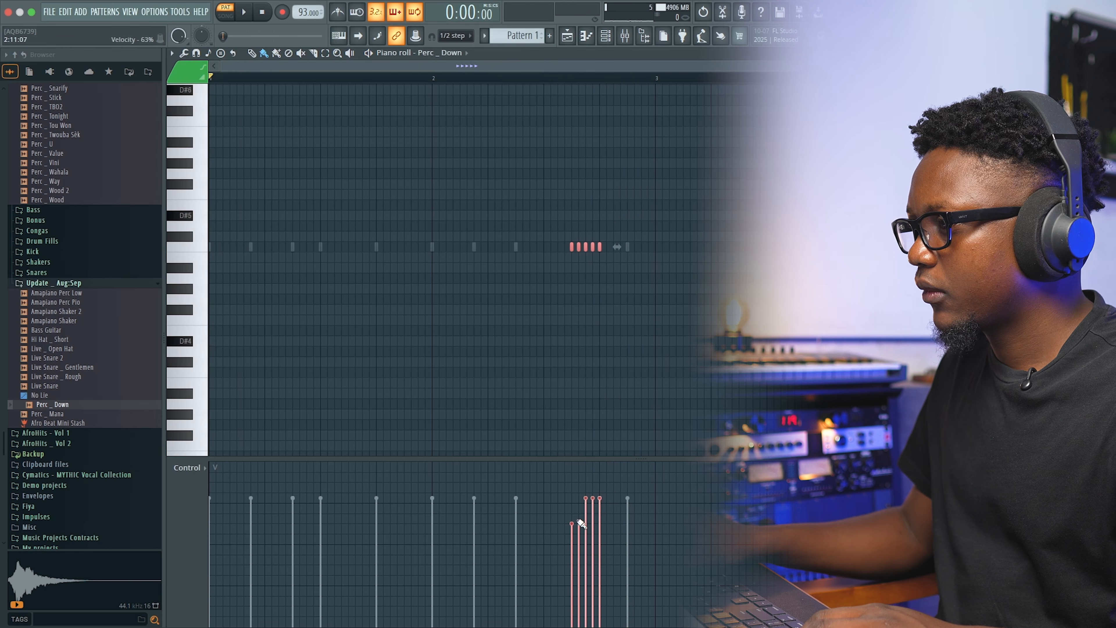
key("Escape")
key("space")
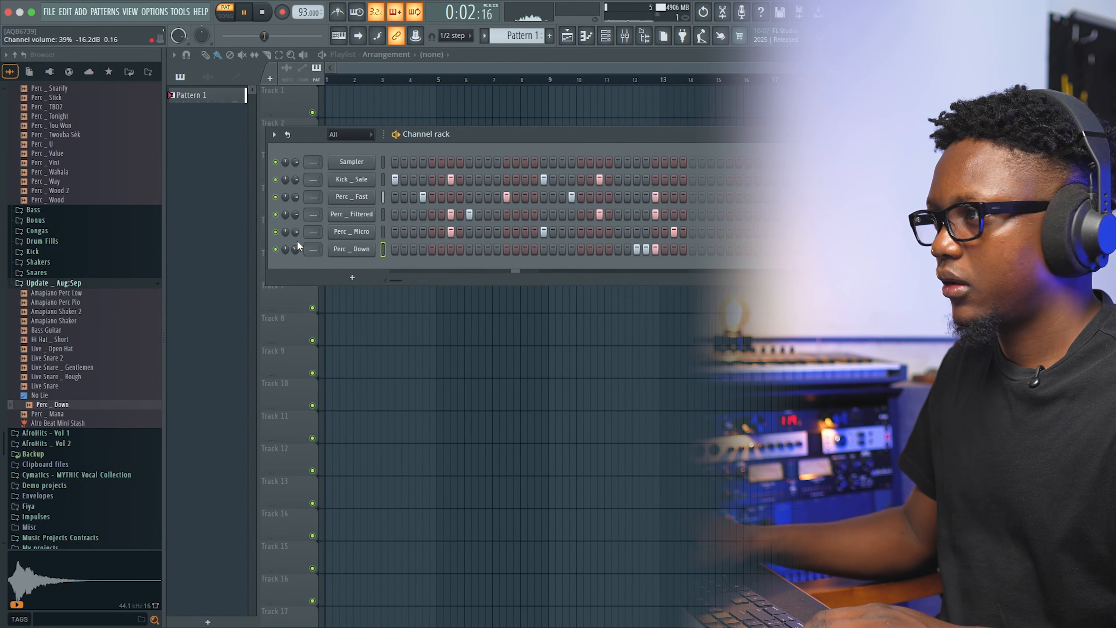
Load the Conga _ Grade A Low sample from the Afrobeats Mini Stash Congas folder as a new channel.
scroll(70, 364, "down", 3)
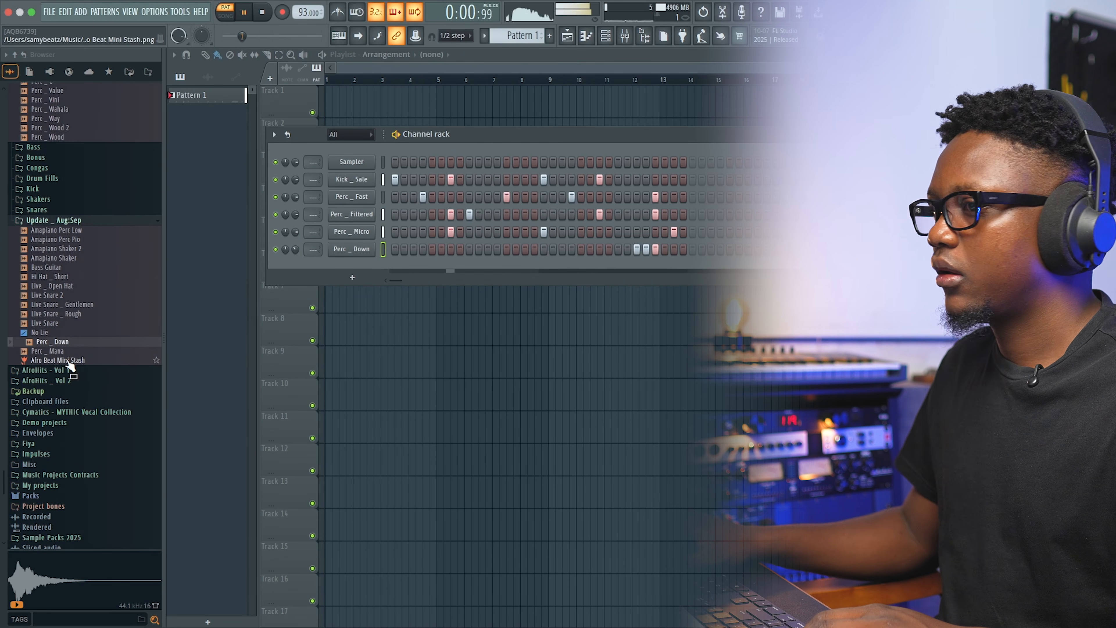
key("space")
scroll(55, 338, "up", 20)
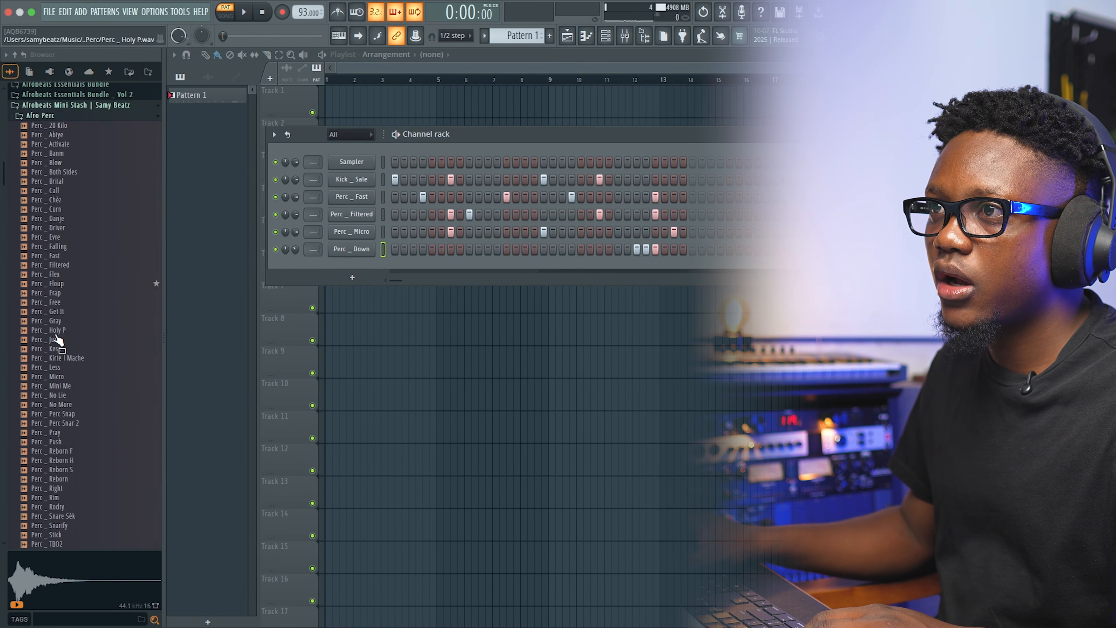
left_click(44, 218)
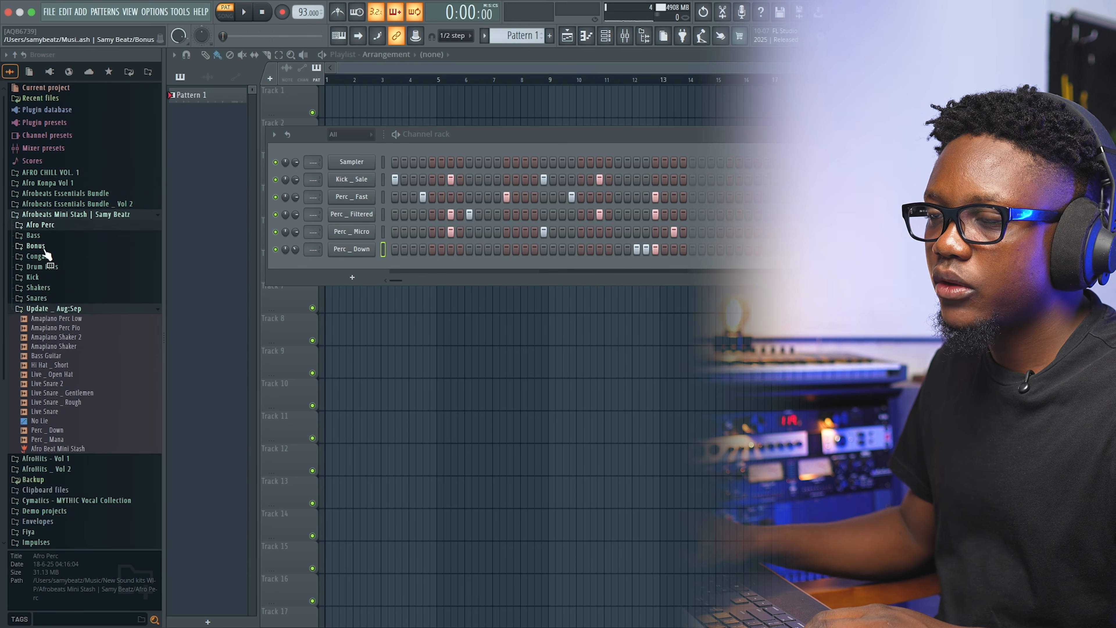
left_click(52, 255)
left_click(54, 276)
left_click(72, 286)
left_click(67, 277)
left_click_drag(68, 281, 356, 269)
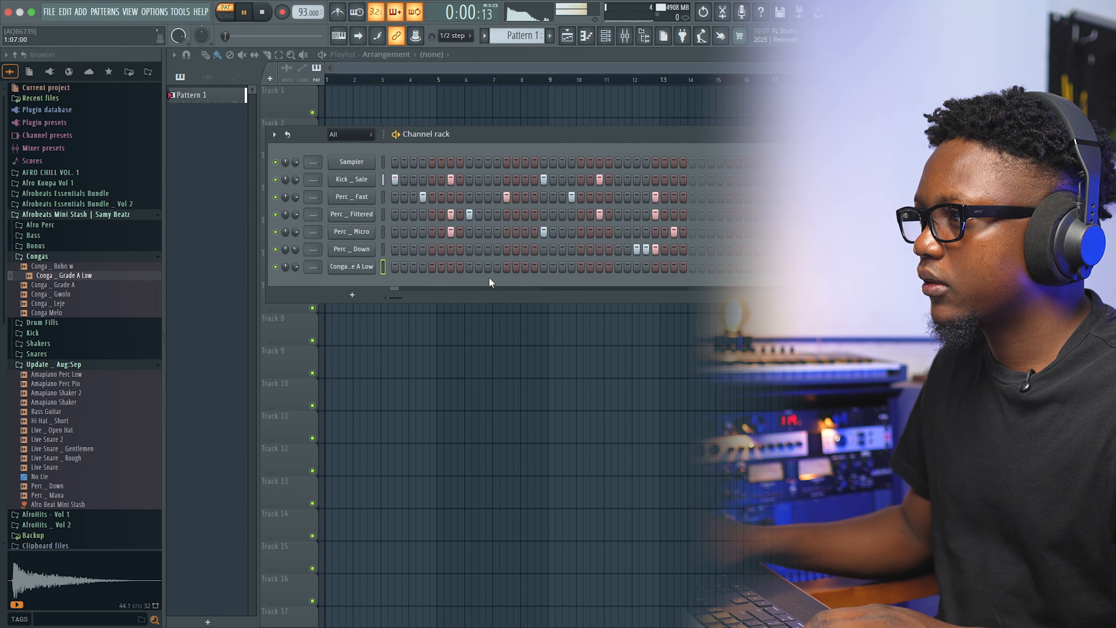
Program a Conga _ Grade A Low hit on step 15 and slightly lower that channel's volume.
left_click(523, 267)
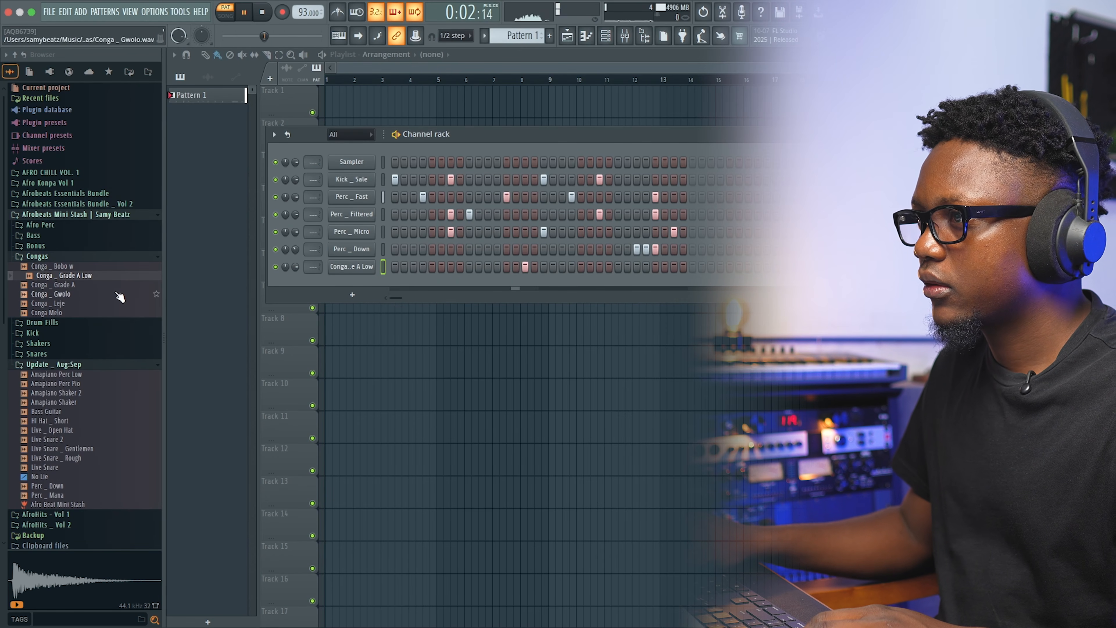
left_click_drag(295, 267, 295, 272)
key("space")
Audition the other congas, then load Conga _ Bobo w as a new channel with hits on steps 8 and 9.
scroll(68, 302, "down", 3)
left_click(56, 231)
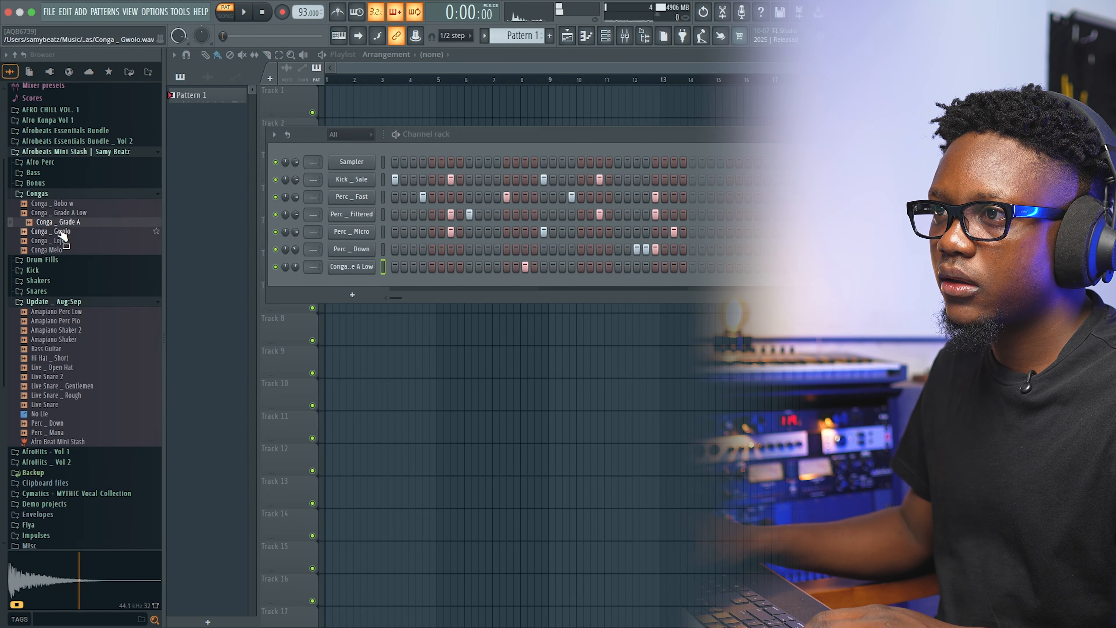
left_click(54, 250)
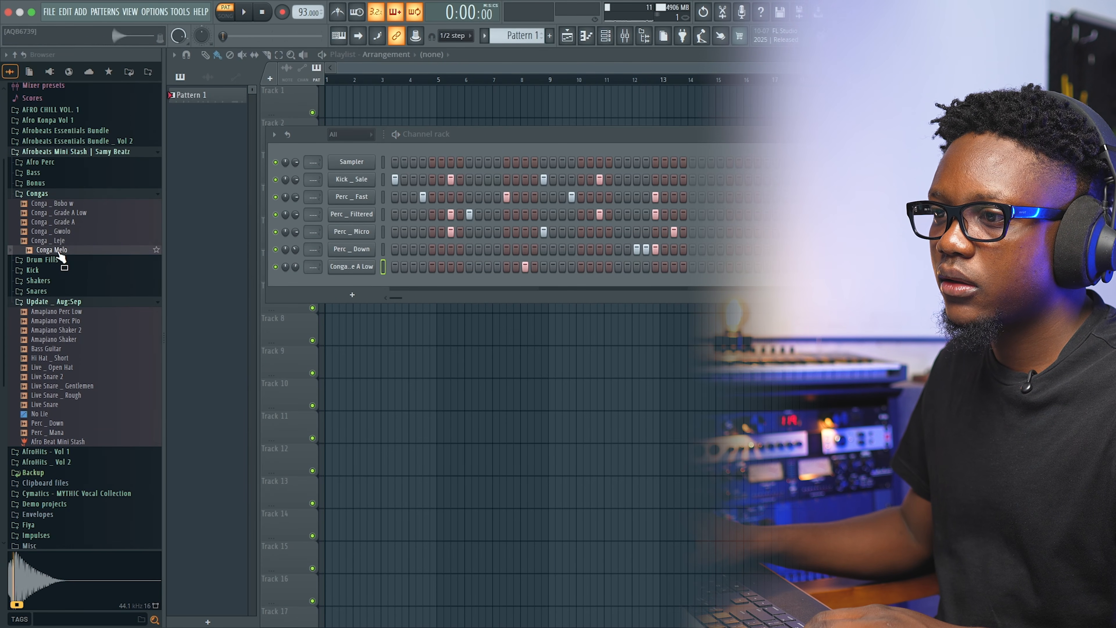
left_click(64, 240)
left_click(68, 222)
left_click_drag(69, 204, 365, 287)
key("space")
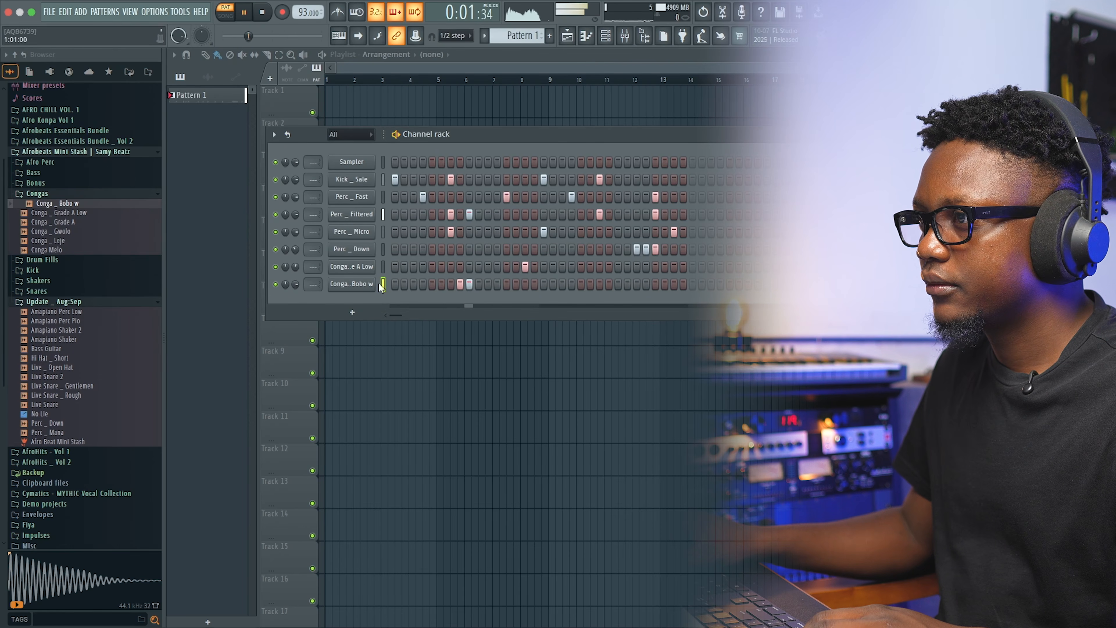
Nudge the second Conga _ Bobo w note slightly later in its piano roll and play the pattern to check the timing.
right_click(351, 283)
left_click(386, 287)
key("space")
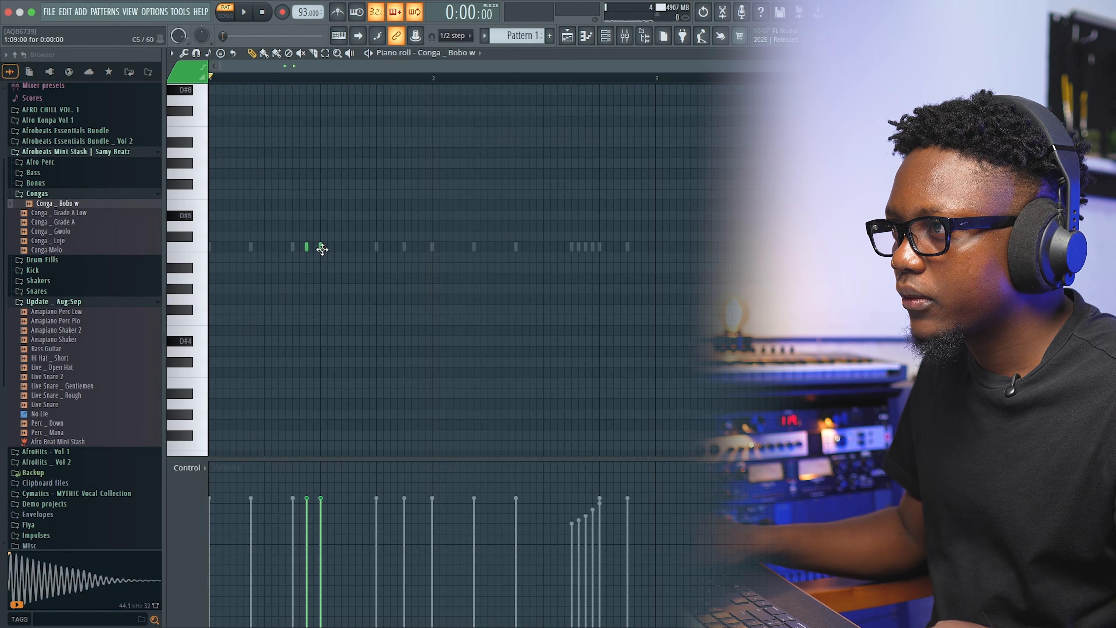
left_click_drag(320, 247, 325, 249)
key("space")
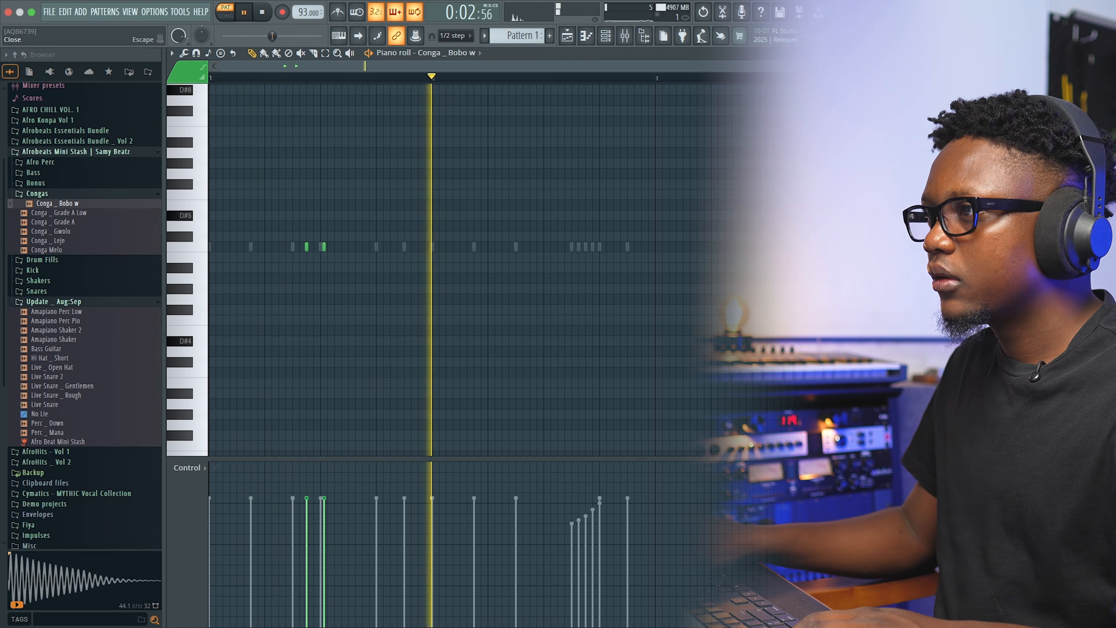
key("Escape")
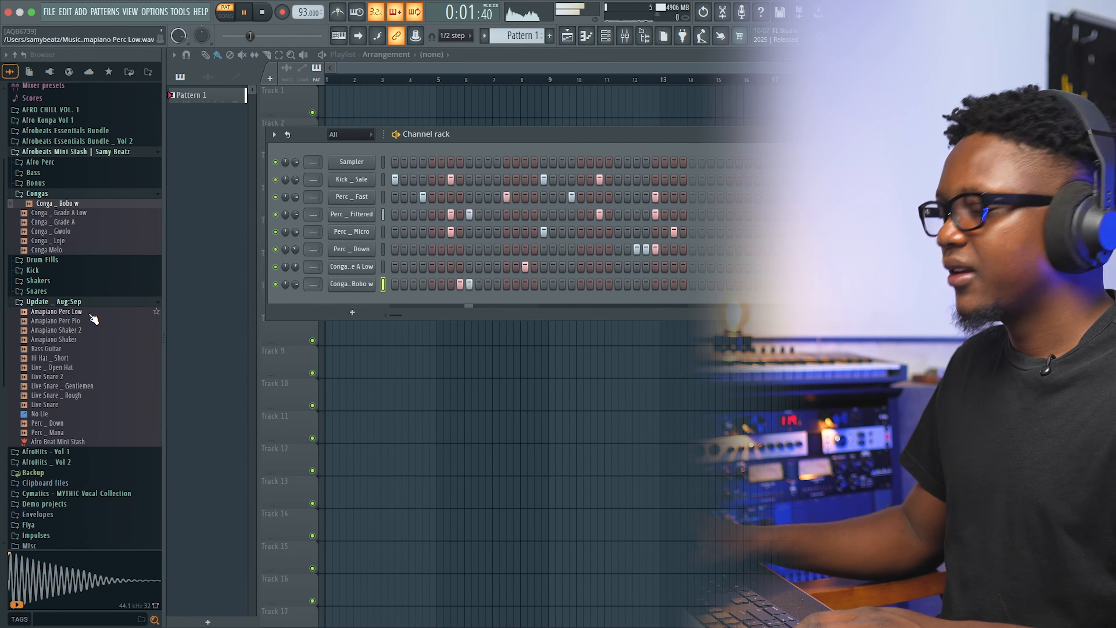
key("space")
Load [EmeraldP] Os _ Shaker Maracass and [EmeraldP] Os _ Shaker2 from the AfroHits - Vol 1 Shaker folder as new channels.
scroll(93, 319, "down", 5)
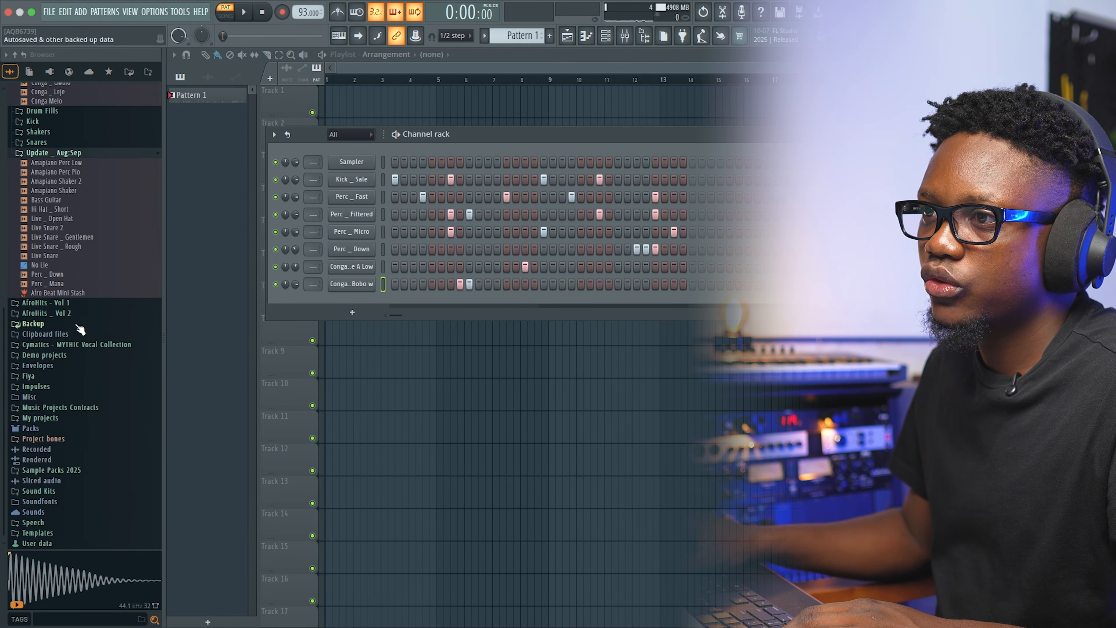
left_click(49, 302)
scroll(57, 330, "down", 3)
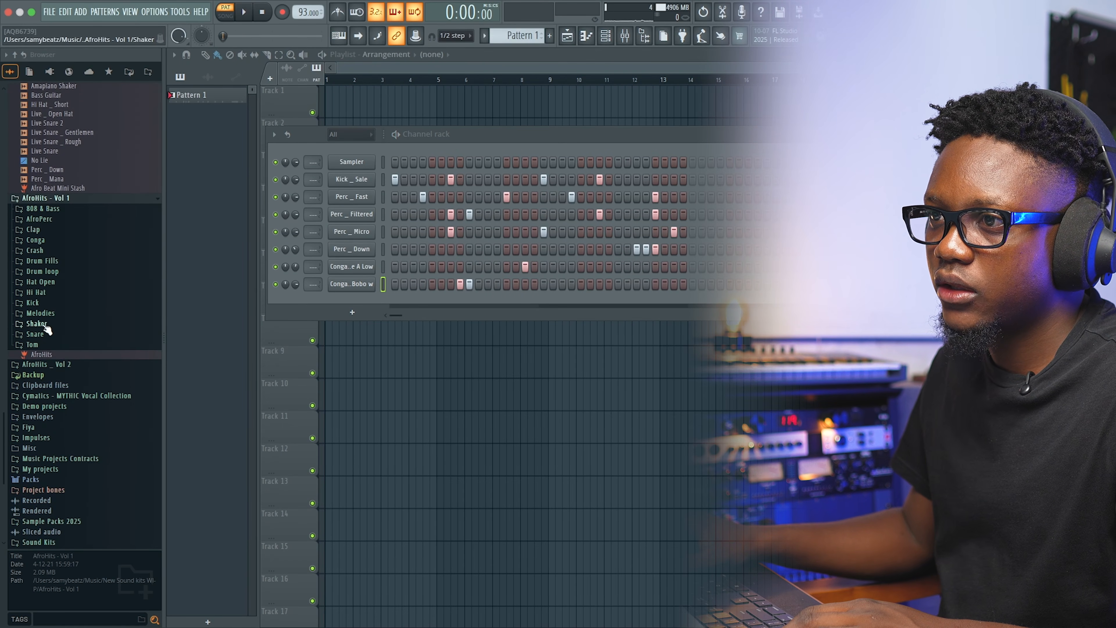
left_click(37, 324)
scroll(70, 308, "down", 3)
left_click(83, 229)
left_click_drag(82, 229, 352, 296)
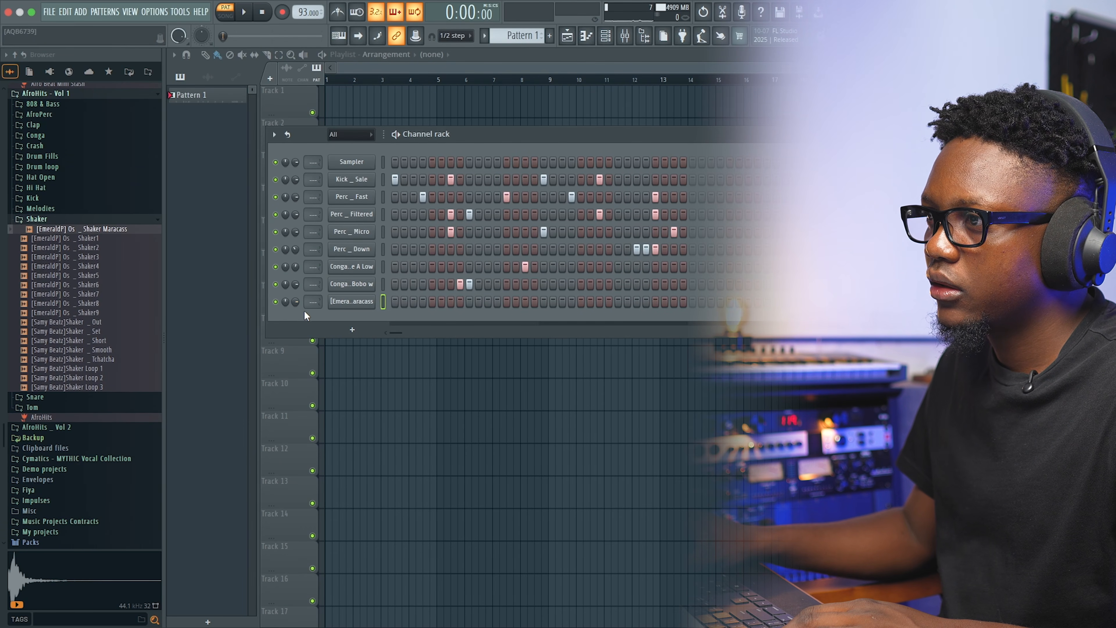
left_click(88, 248)
left_click_drag(87, 248, 352, 300)
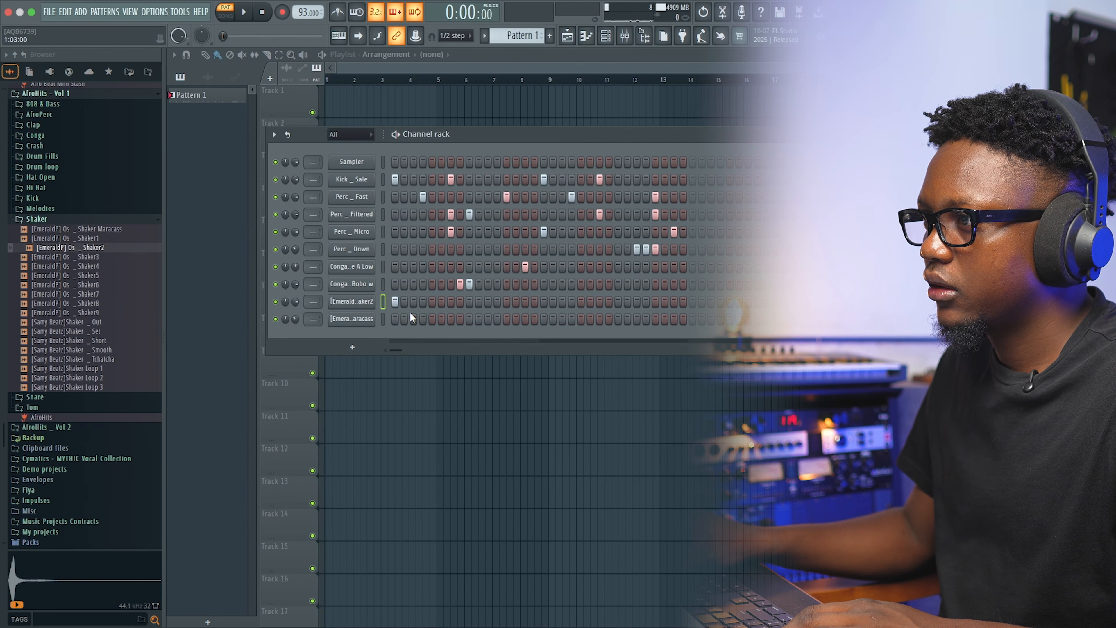
Program Shaker2 hits on steps 1 and 7 and Shaker Maracass hits on steps 4, 9, 12 and 14, checking by playback.
key("space")
left_click(422, 319)
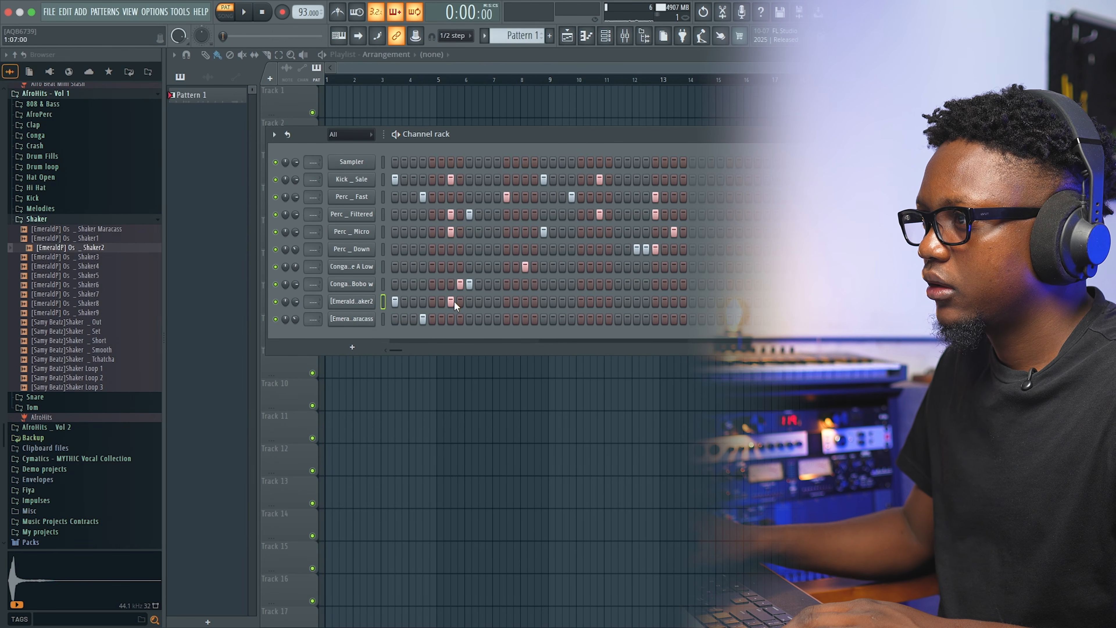
key("space")
left_click(469, 319)
left_click(497, 320)
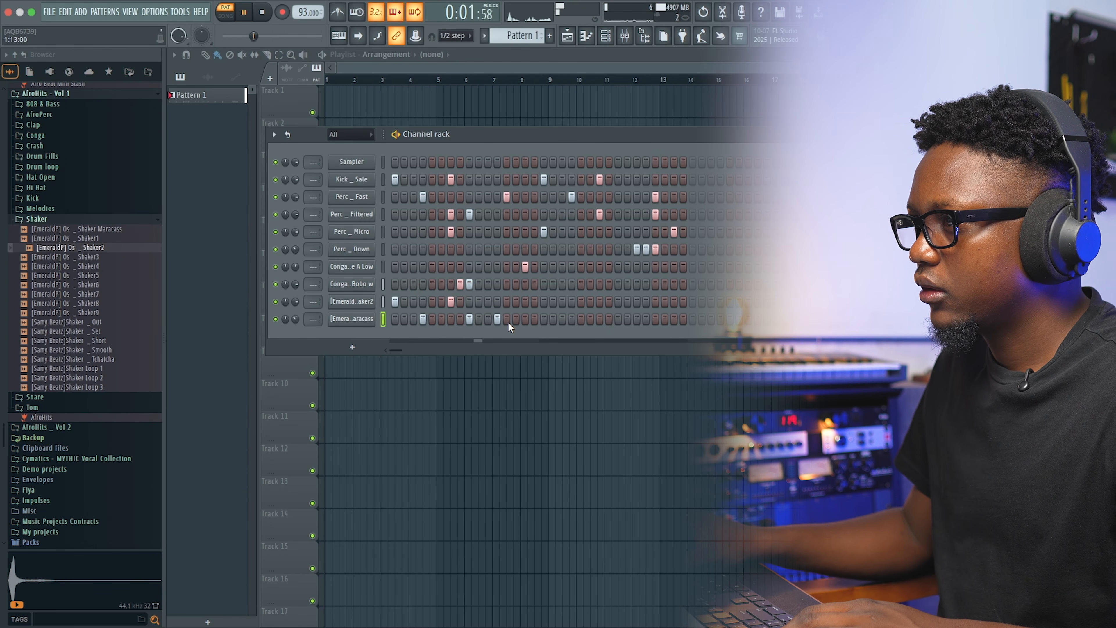
key("space")
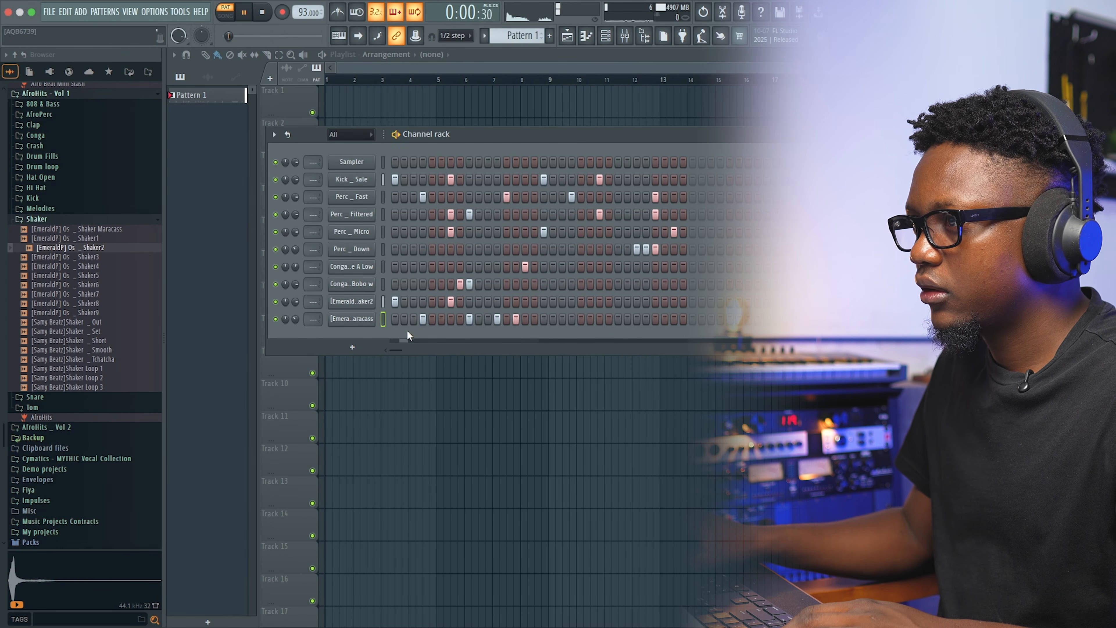
key("space")
key("space")
key("space")
key("space")
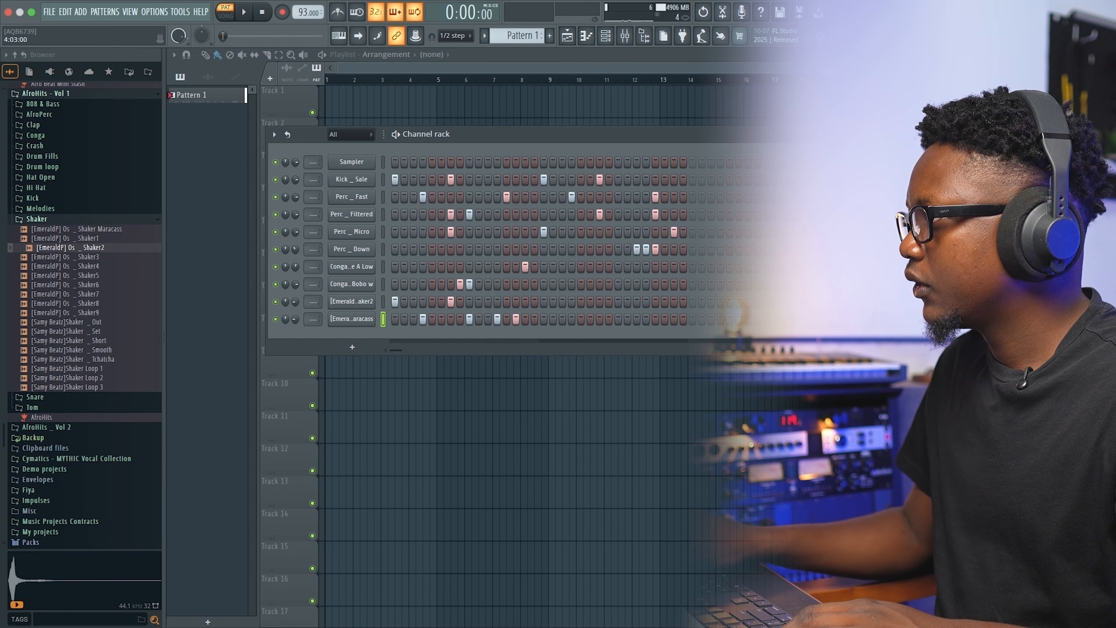
Lower the velocity of the Shaker Maracass hit on step 14 in the graph editor and play the pattern.
key("super+k")
left_click(517, 426)
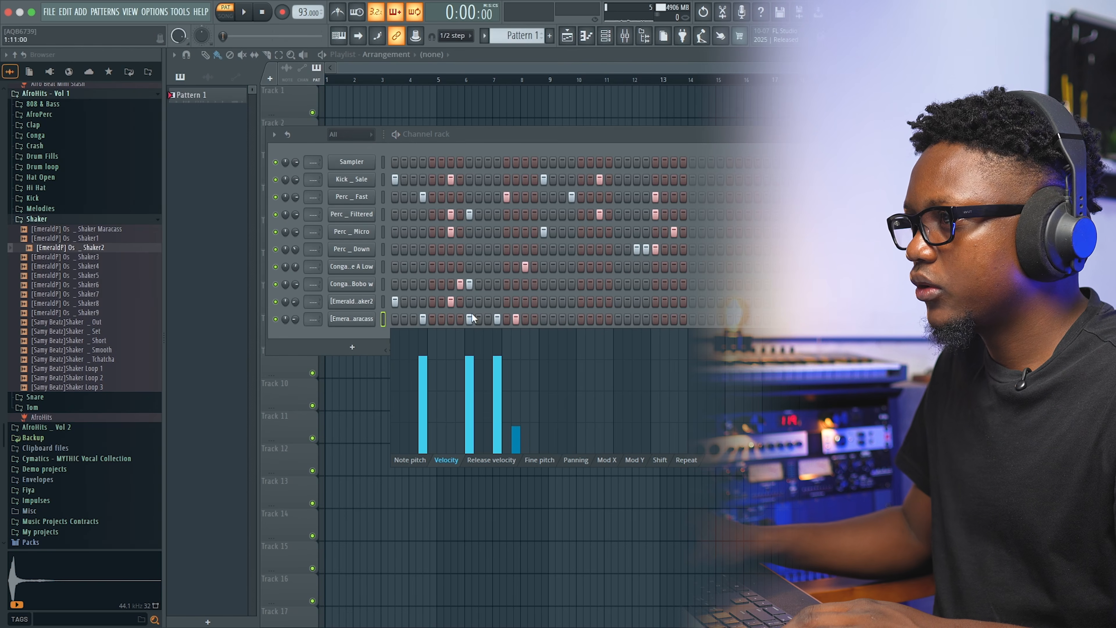
key("space")
key("super+k")
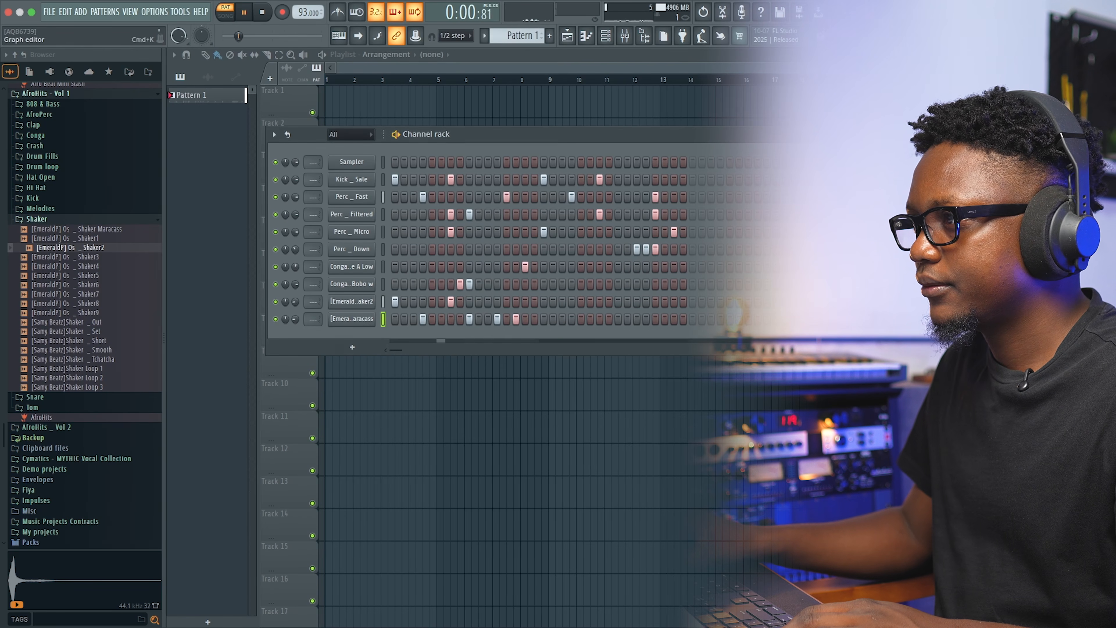
Add Shaker2 hits on steps 17 and 23 and Shaker Maracass hits on steps 20, 31 and 32.
left_click(544, 301)
key("space")
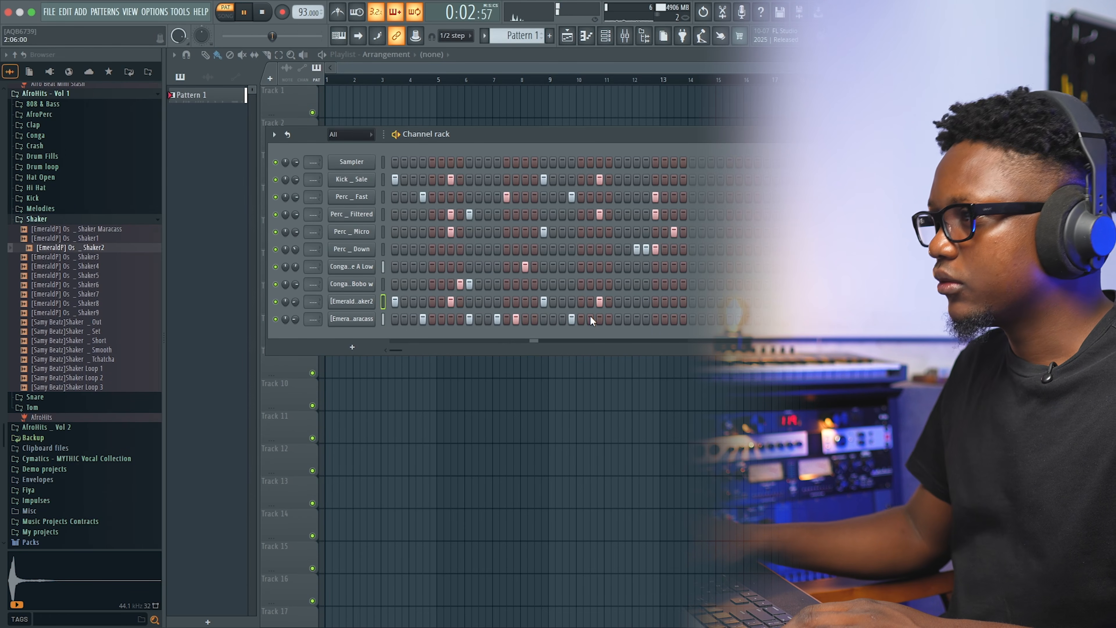
left_click(674, 319)
left_click(683, 319)
key("space")
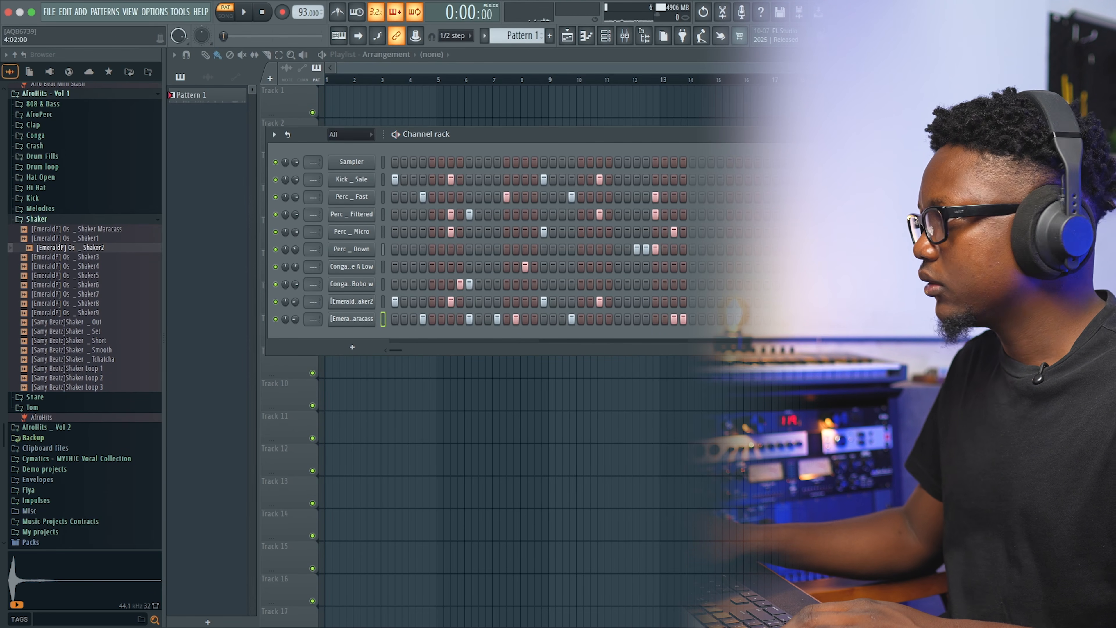
Lower the velocity of the Shaker Maracass hit on step 32 and play the pattern.
key("g")
left_click(686, 421)
key("space")
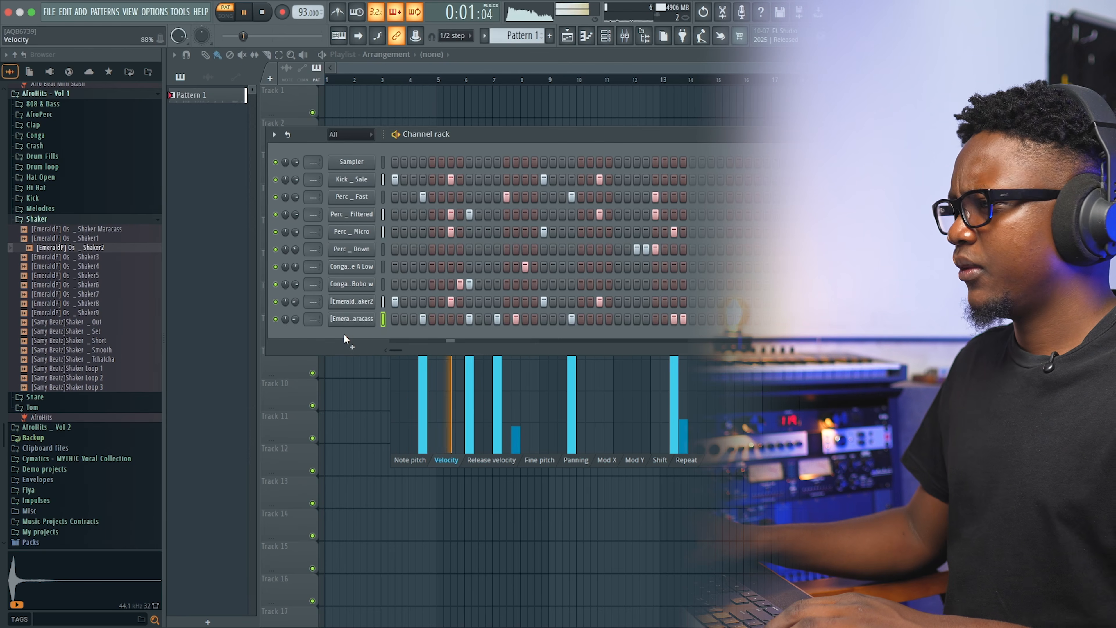
Extend the step grid and repeat the kick, percussion, conga and shaker hits into bars 3 and 4.
left_click(813, 134)
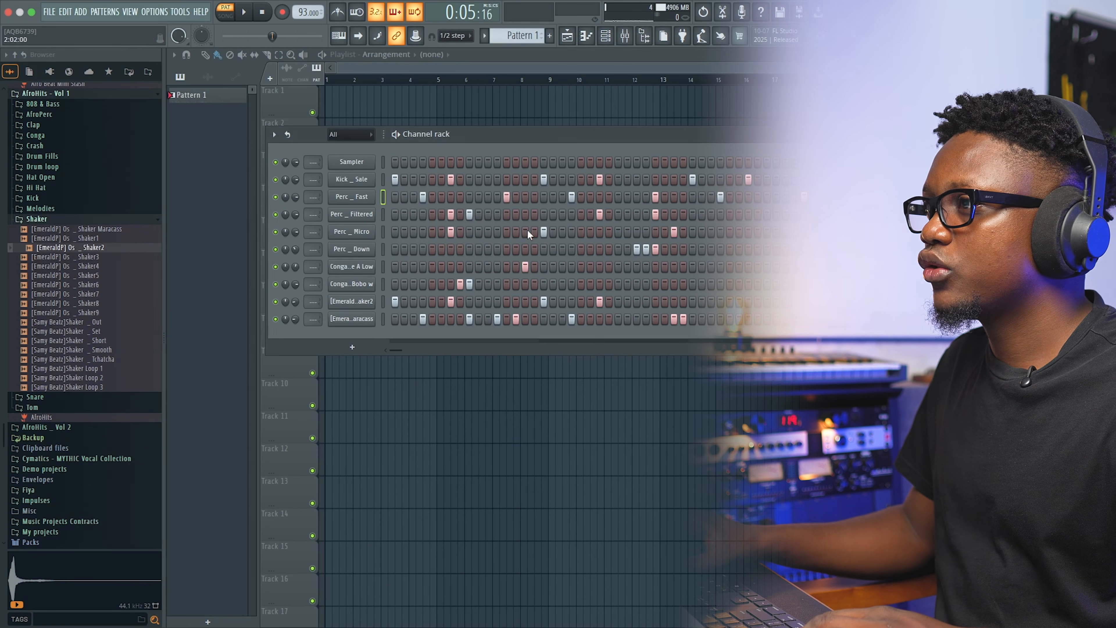
right_click(356, 220)
left_click(396, 197)
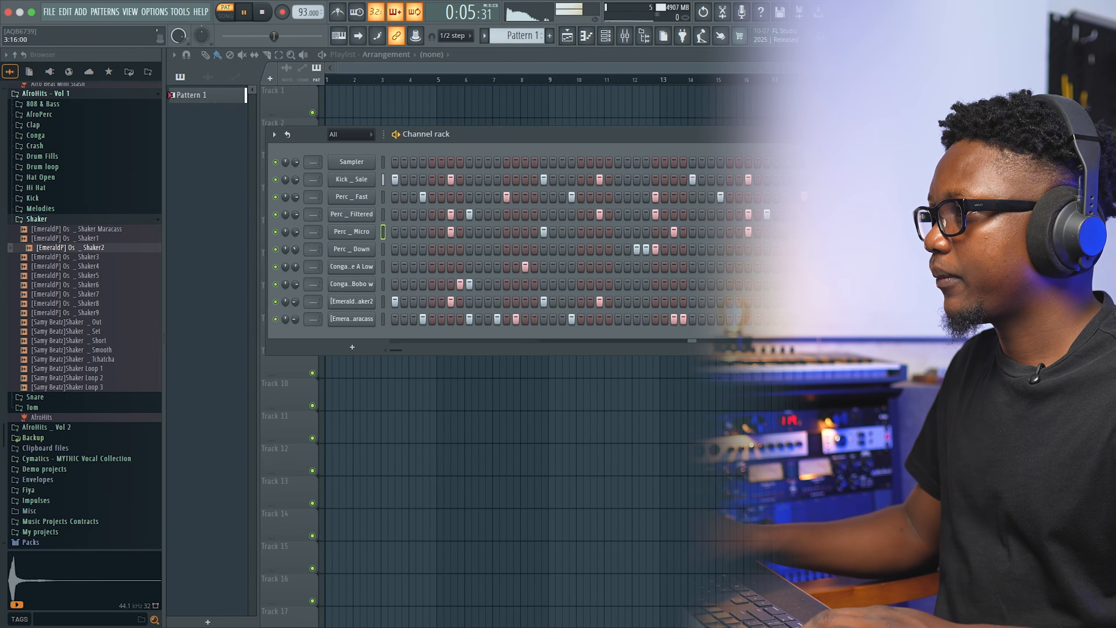
right_click(352, 284)
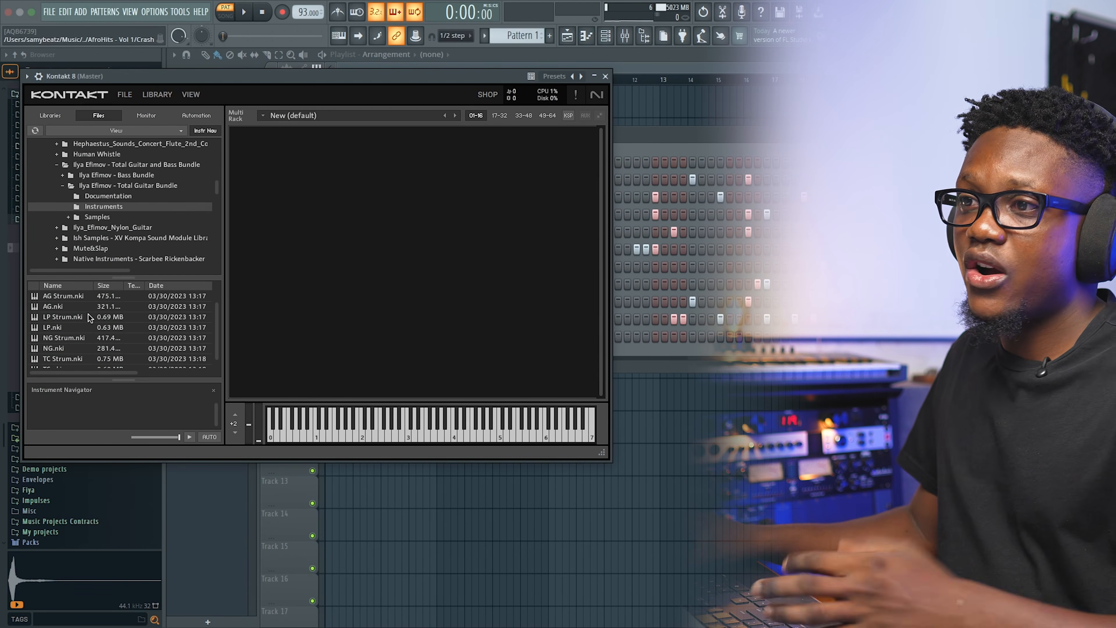
Load the LP.nki guitar from the Ilya Efimov Total Guitar Bundle into the Kontakt 8 rack.
left_click_drag(88, 327, 370, 339)
left_click_drag(378, 260, 392, 251)
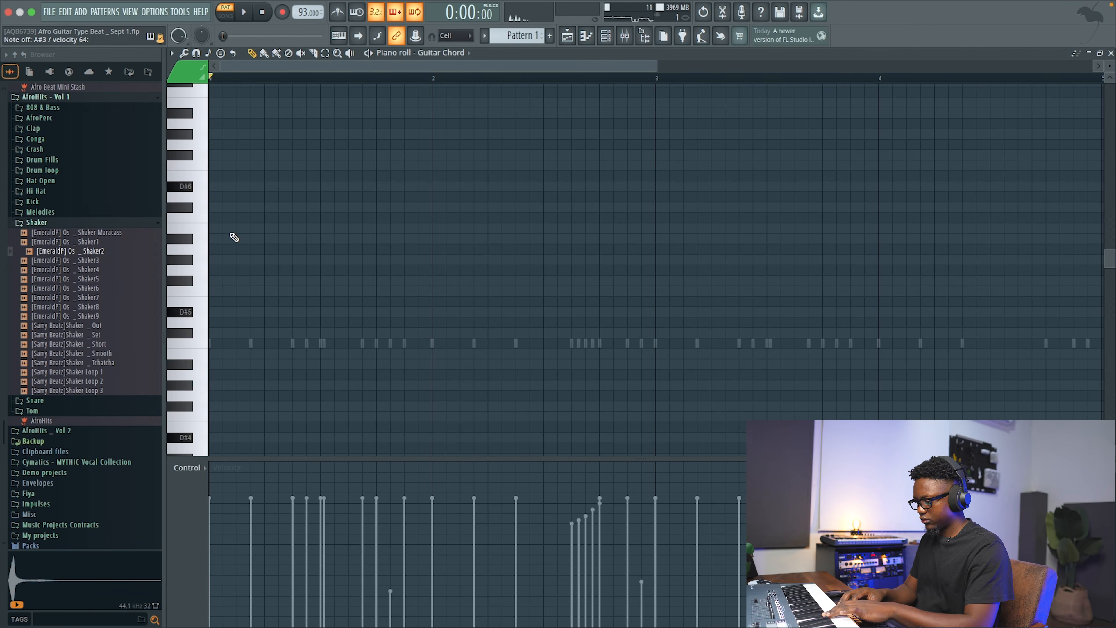
Draw a one-bar B3 note across bar 1 of the Guitar Chord piano roll and audition higher keys against it.
scroll(265, 312, "down", 8)
key("space")
left_click_drag(236, 228, 434, 238)
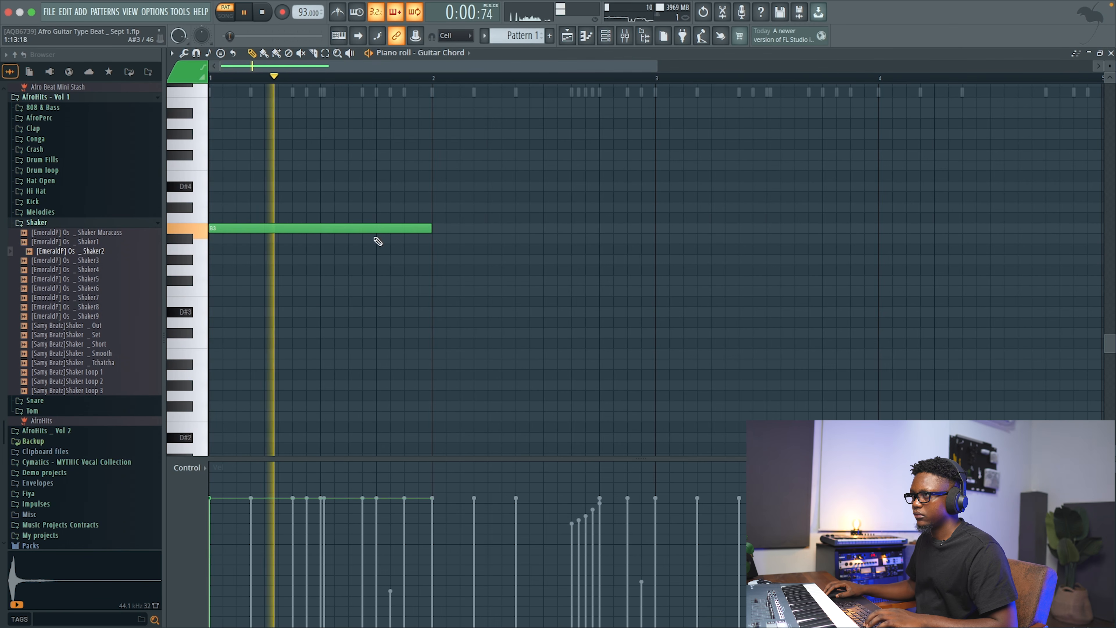
key("space")
left_click(188, 187)
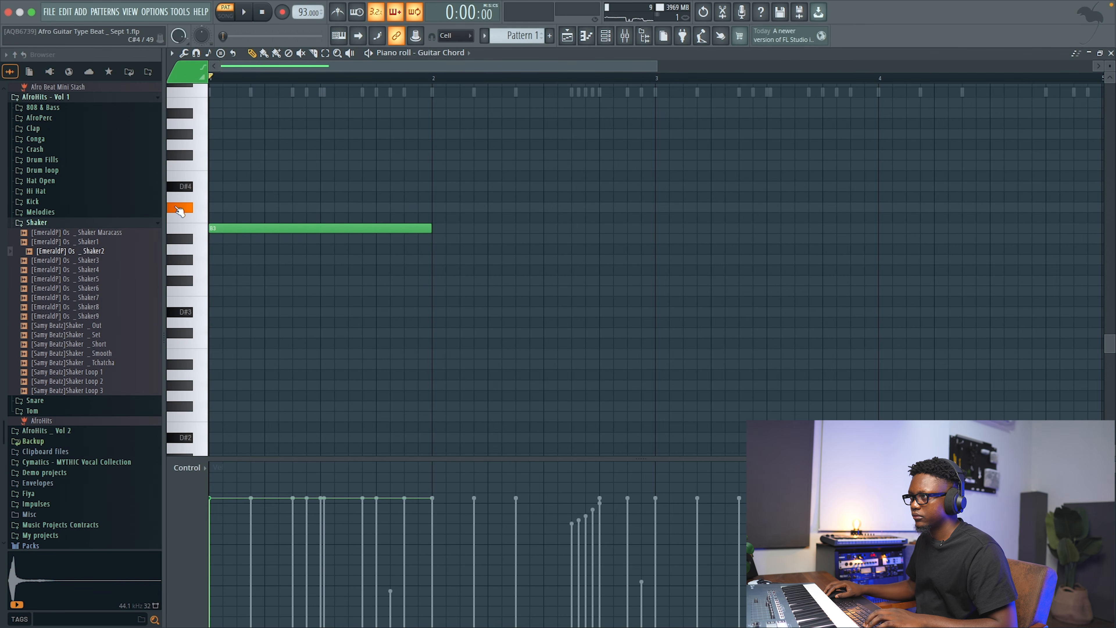
Add a half-bar D#4 note and a half-bar C#4 note in sequence across bar 2 of the Guitar Chord part.
left_click(437, 186)
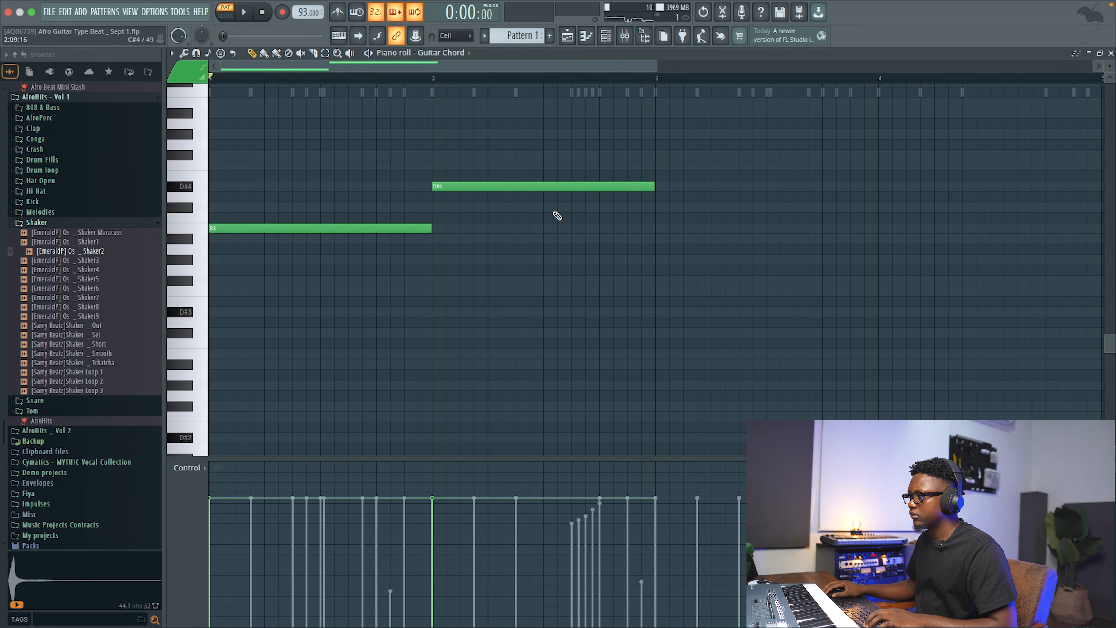
left_click(548, 207)
key("ctrl+l")
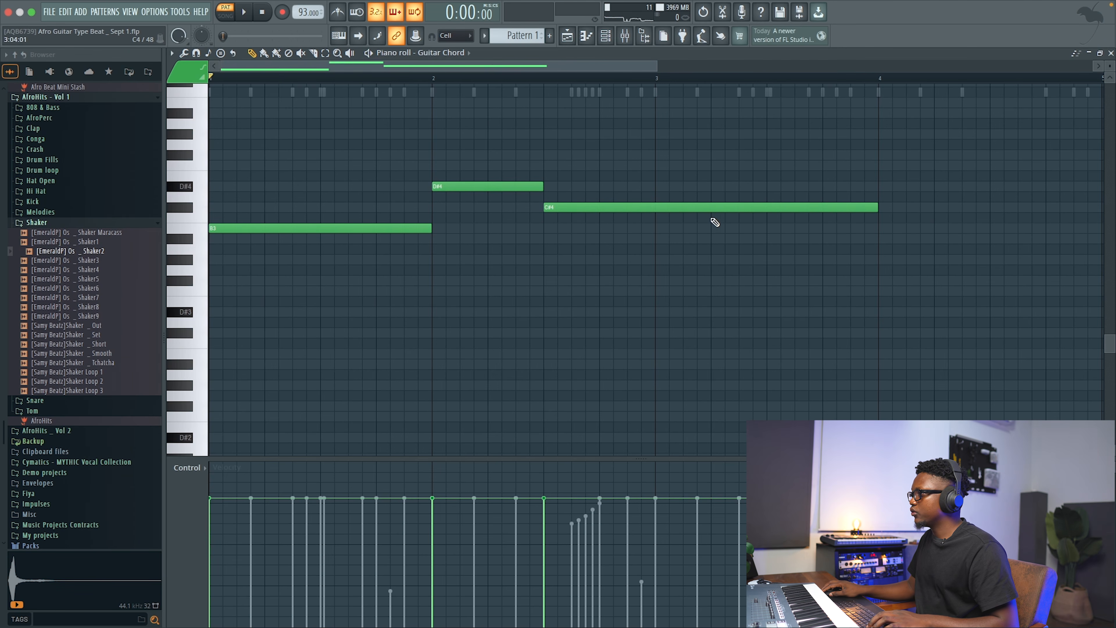
key("space")
left_click_drag(877, 208, 657, 210)
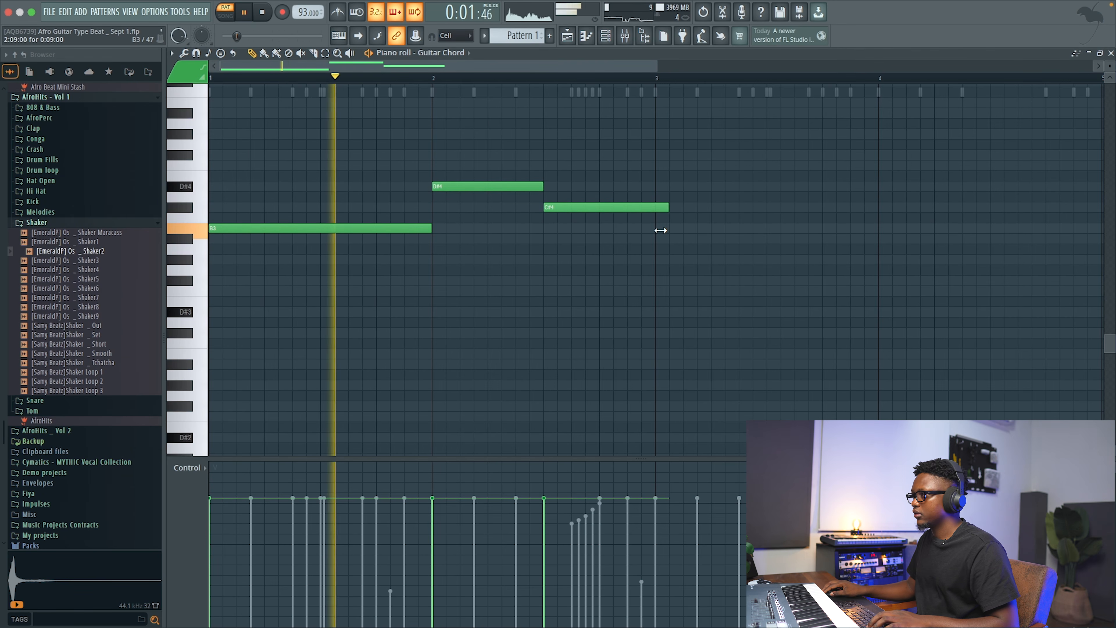
Play the part, then add an F#5 note from step 4 to the end of bar 1.
scroll(534, 244, "up", 5)
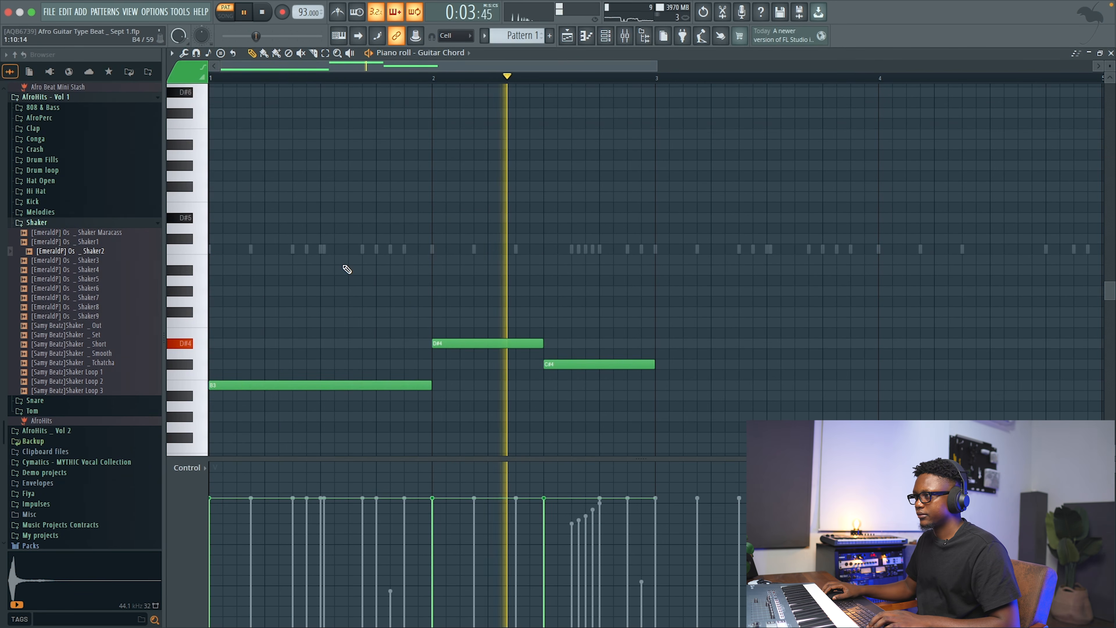
key("space")
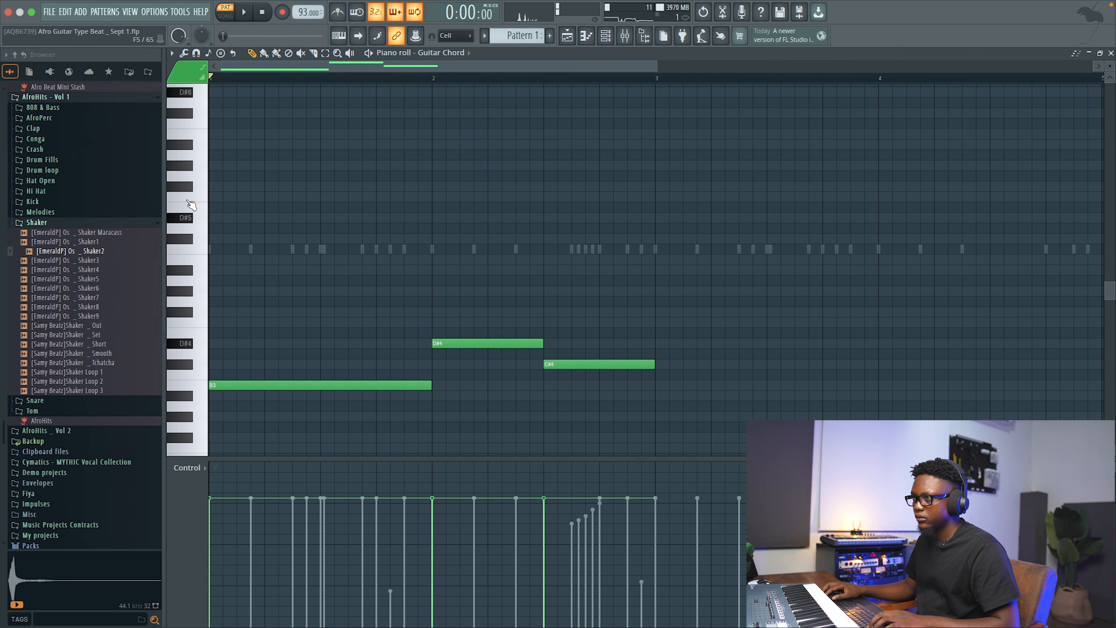
key("space")
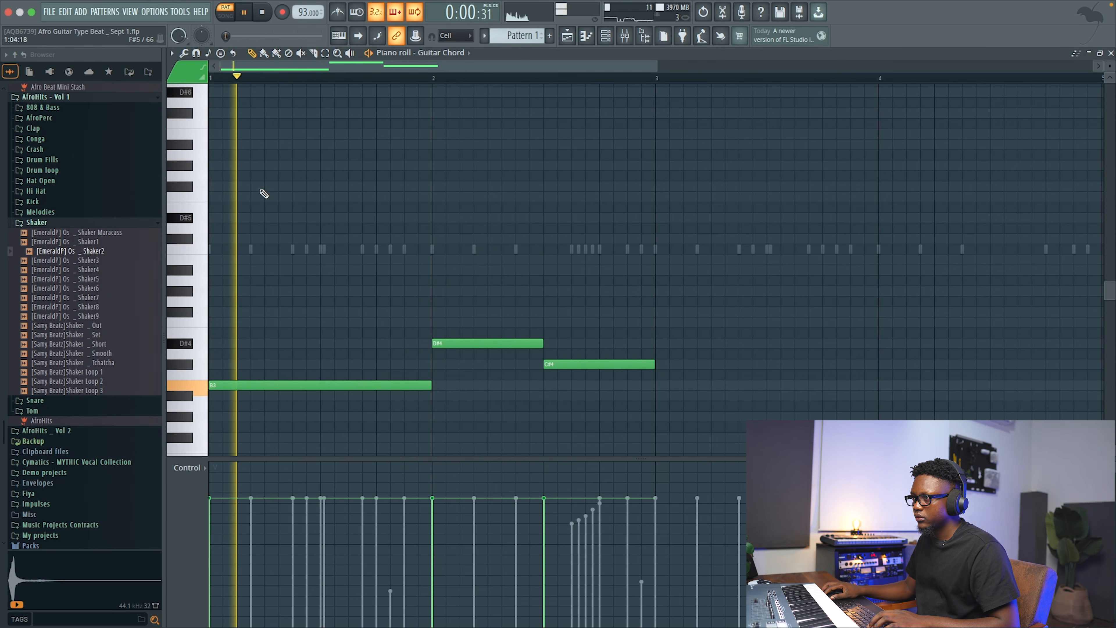
left_click(260, 186)
key("space")
left_click_drag(360, 186, 398, 189)
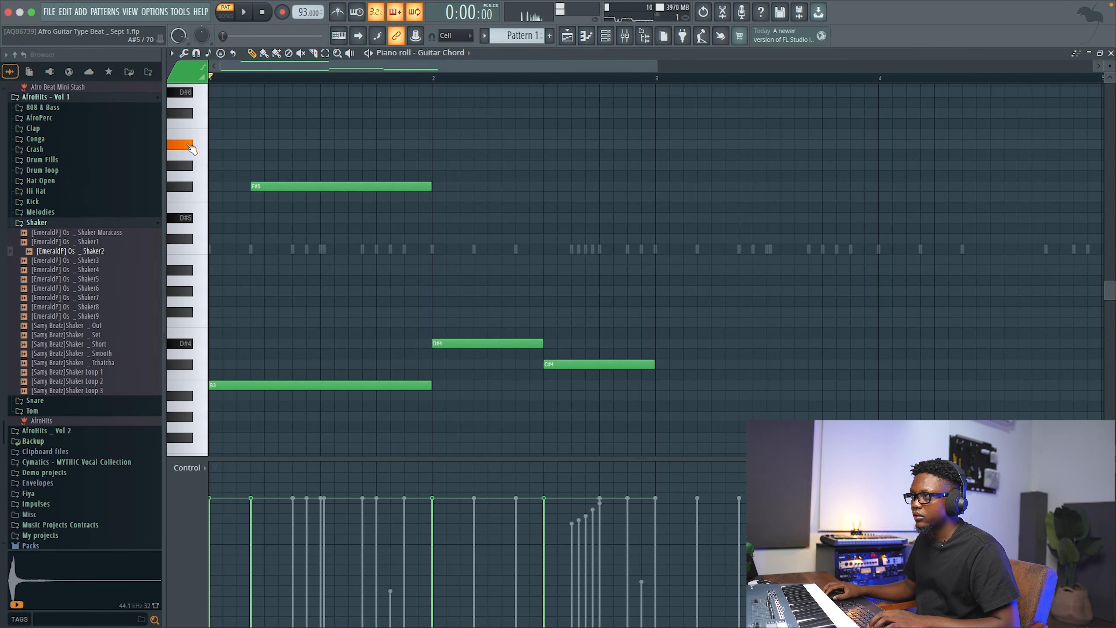
Add an A#5 note from step 4 to the middle of bar 2, then a G#5 note from step 12.
key("space")
left_click_drag(476, 165, 482, 145)
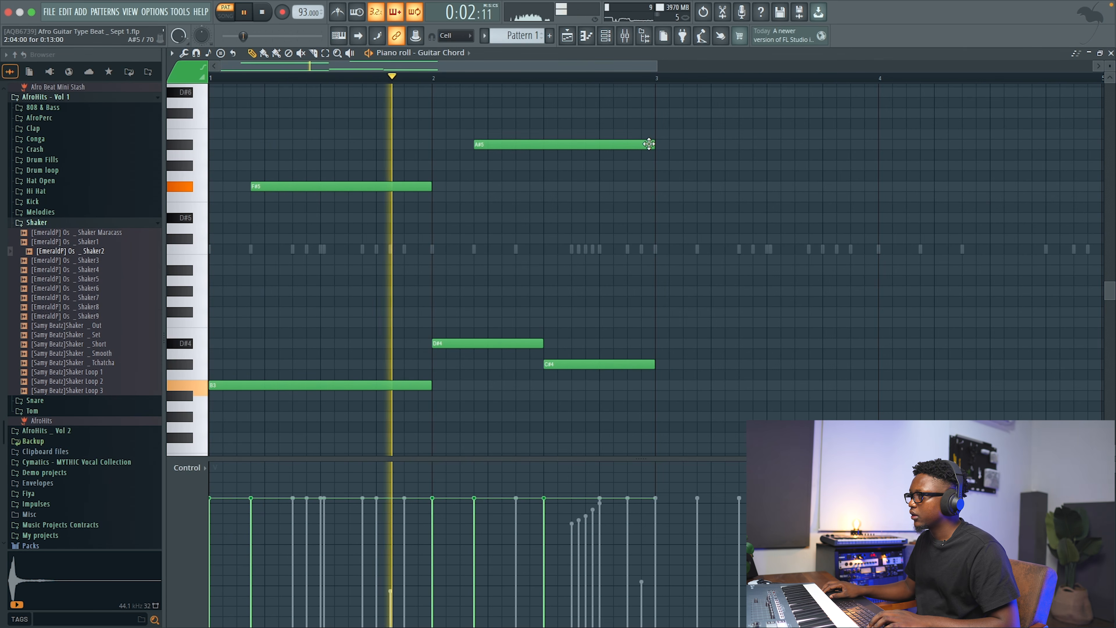
left_click_drag(653, 145, 541, 147)
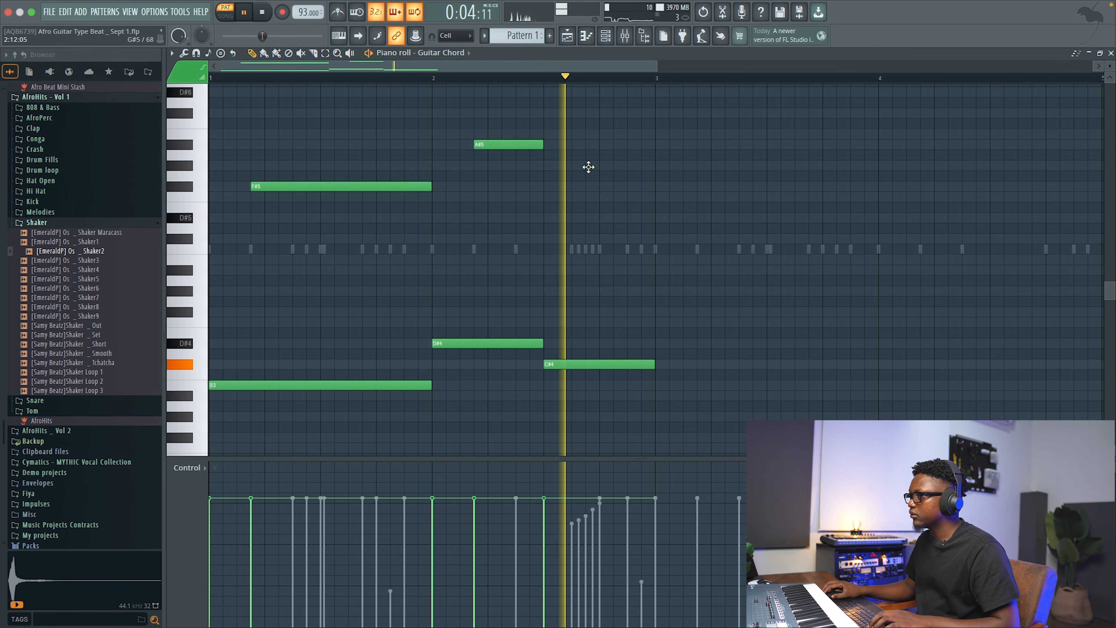
left_click(586, 166)
scroll(551, 178, "down", 1)
scroll(551, 178, "down", 2)
key("space")
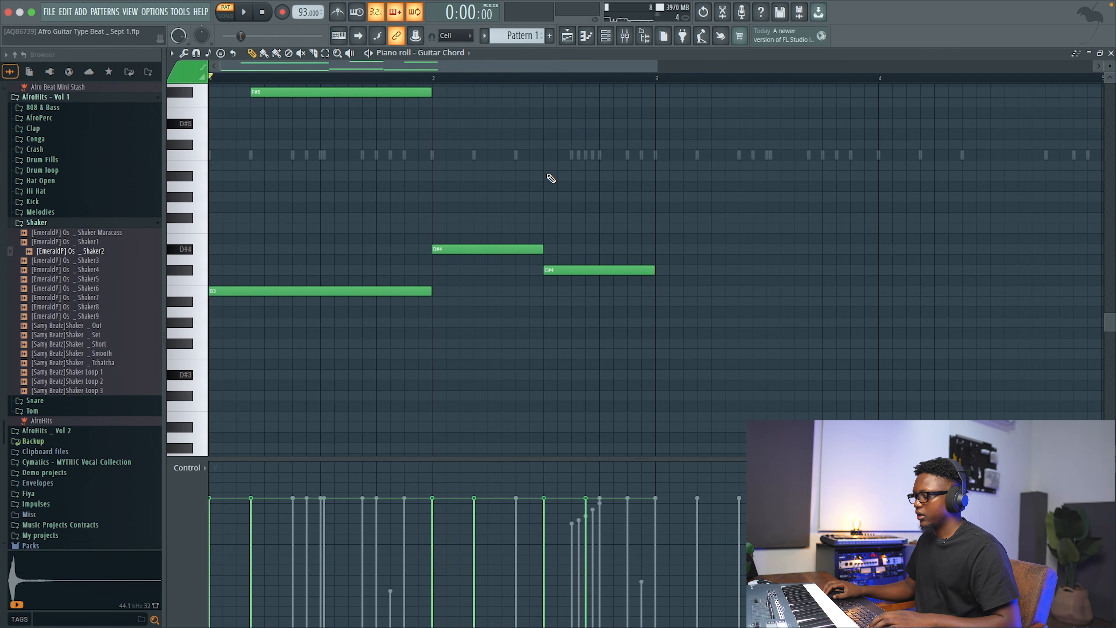
Place a five-step G#2 note at the start of bar 1 and play the guitar part.
scroll(520, 171, "down", 6)
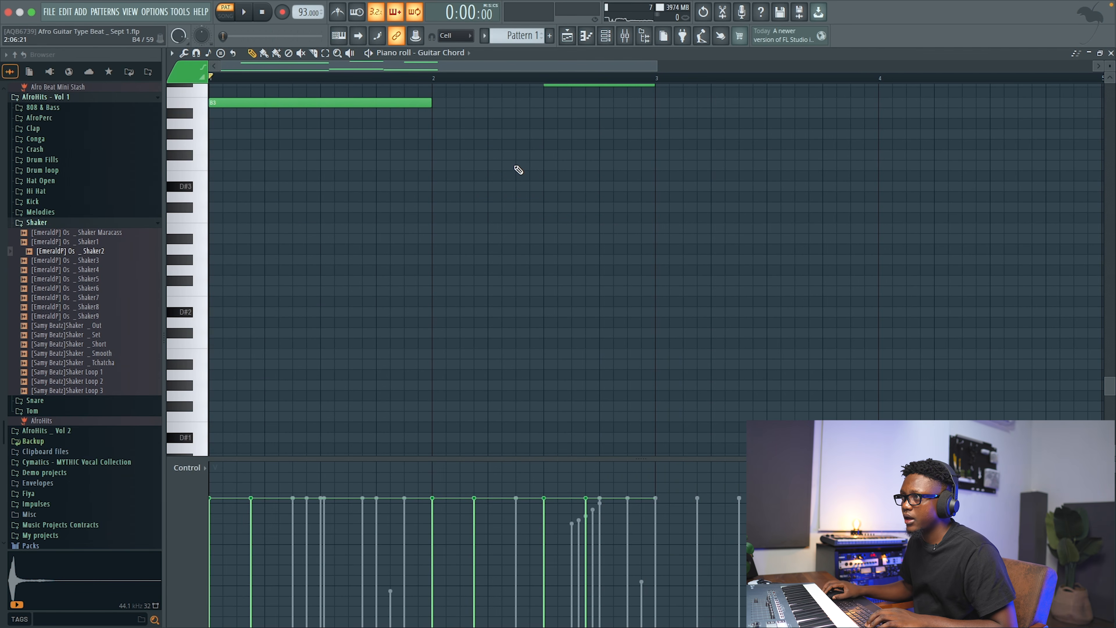
scroll(187, 316, "down", 5)
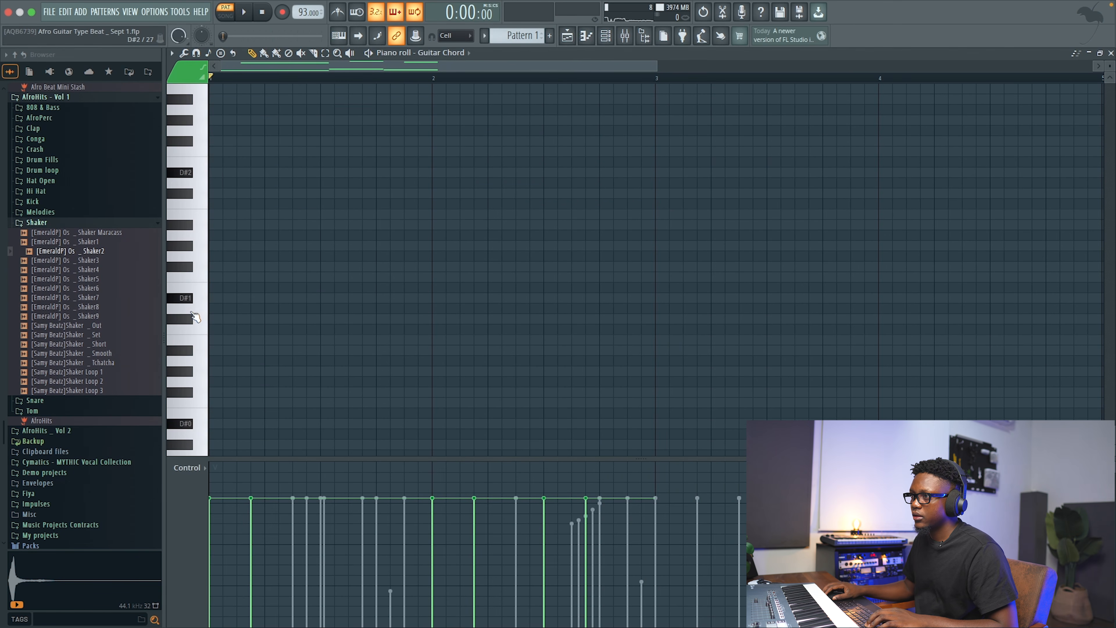
left_click(236, 243)
key("space")
key("space")
left_click_drag(224, 277, 197, 112)
key("space")
Select all the guitar notes in bars 1 and 2 and duplicate them into bars 3 and 4.
scroll(257, 199, "up", 5)
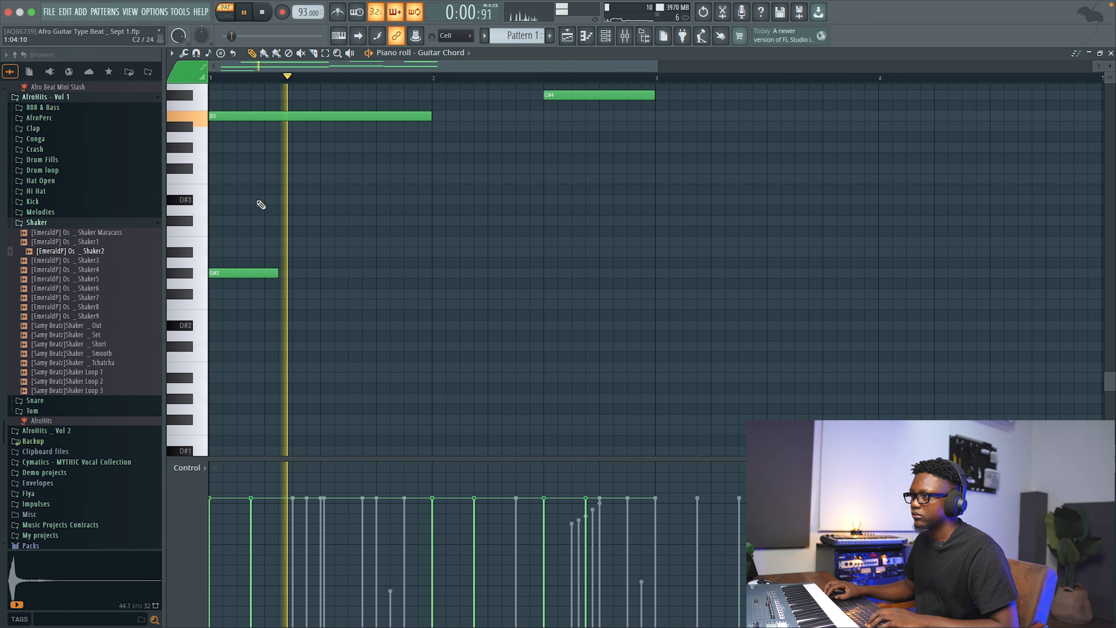
scroll(499, 262, "up", 3)
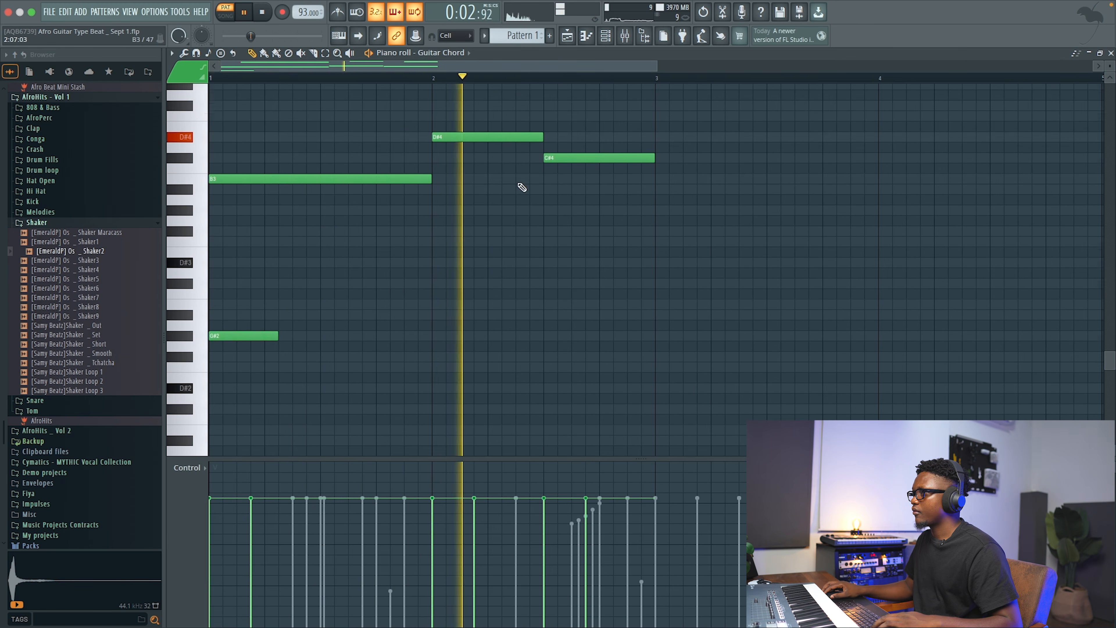
scroll(527, 182, "down", 2)
left_click_drag(650, 82, 210, 82)
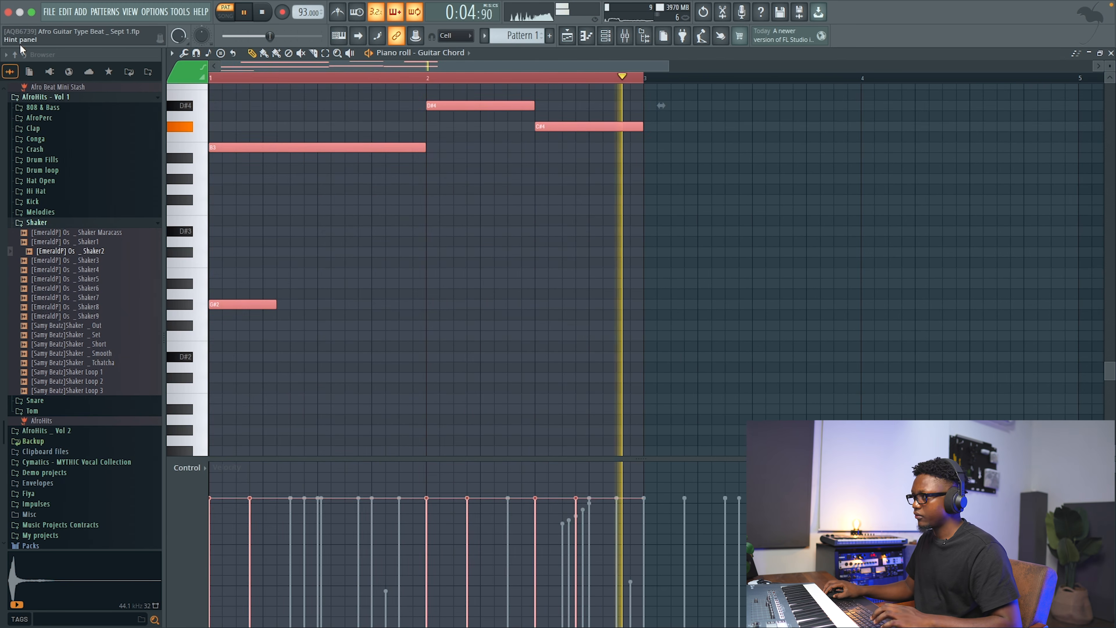
key("ctrl+b")
key("space")
key("space")
key("space")
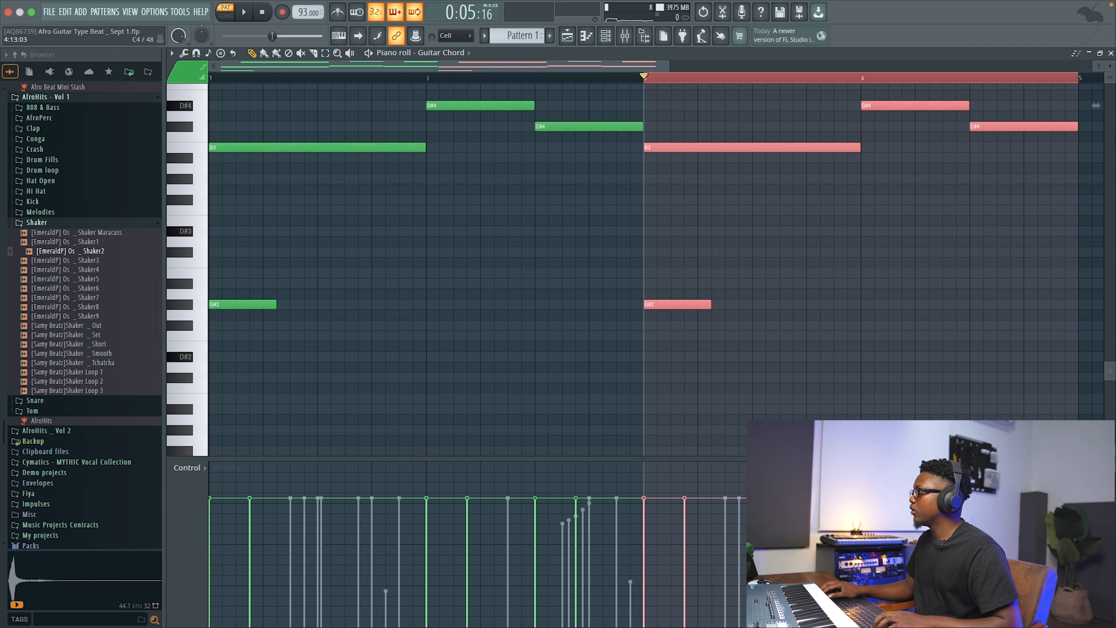
Close the piano roll and route the Guitar Chord channel to mixer Insert 1.
left_click(1110, 54)
key("space")
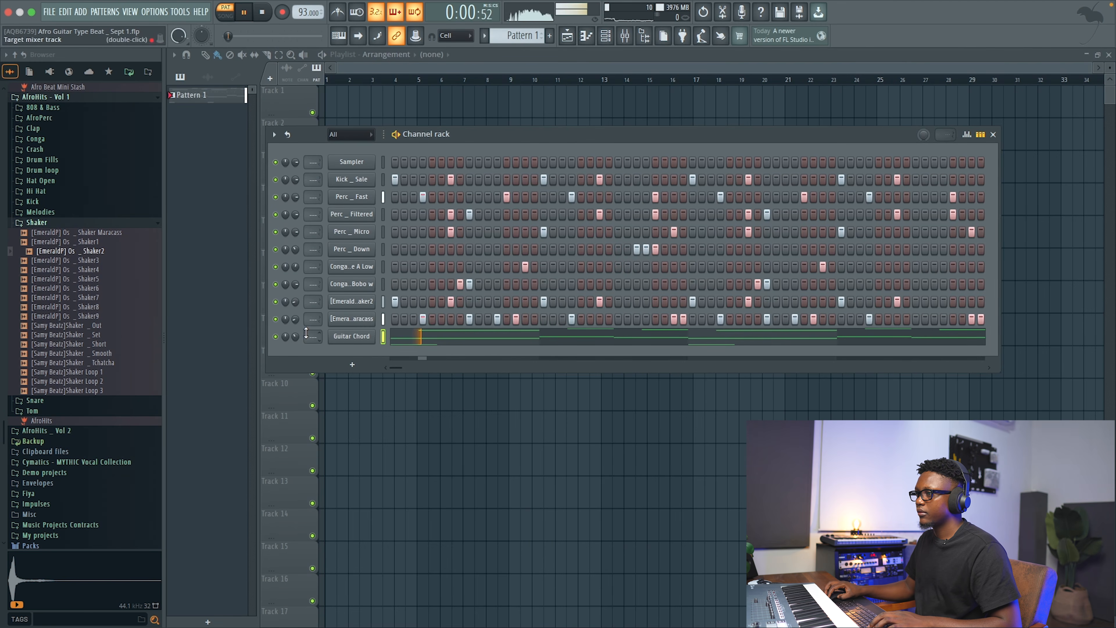
left_click(625, 41)
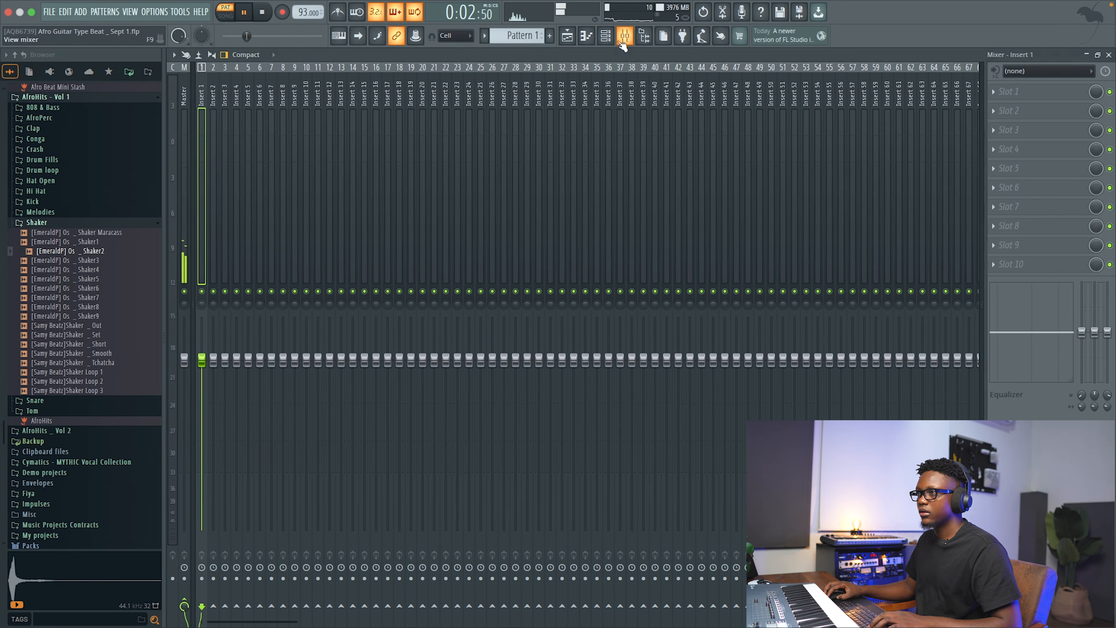
right_click(202, 139)
mouse_move(289, 204)
left_click(387, 205)
key("space")
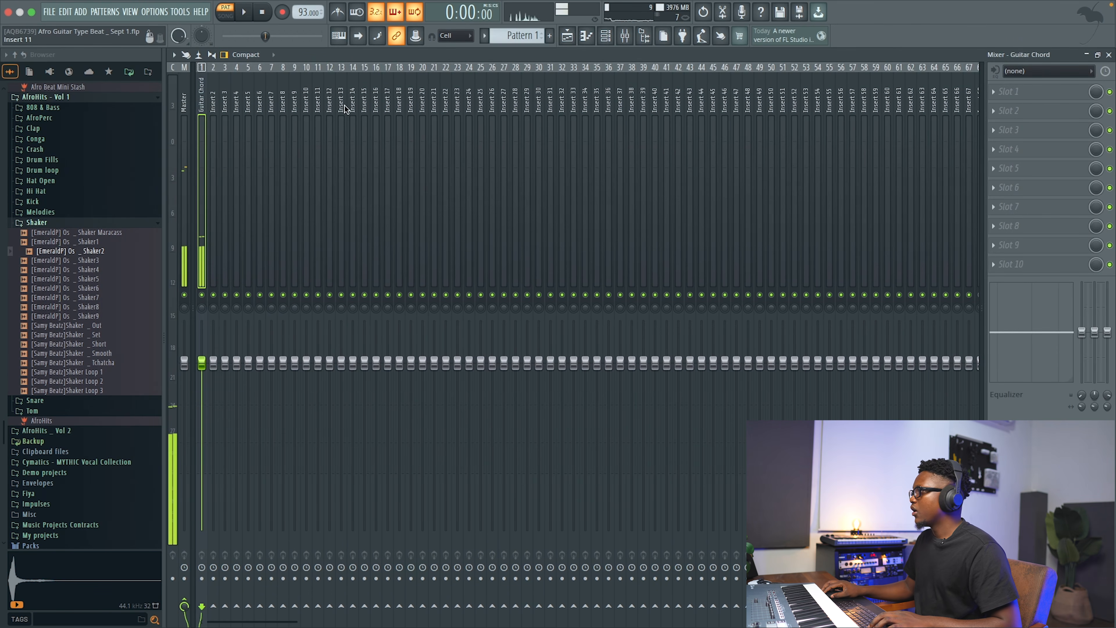
Load Guitar Rig 7 into the first effect slot of the Guitar Chord mixer track.
left_click(1005, 92)
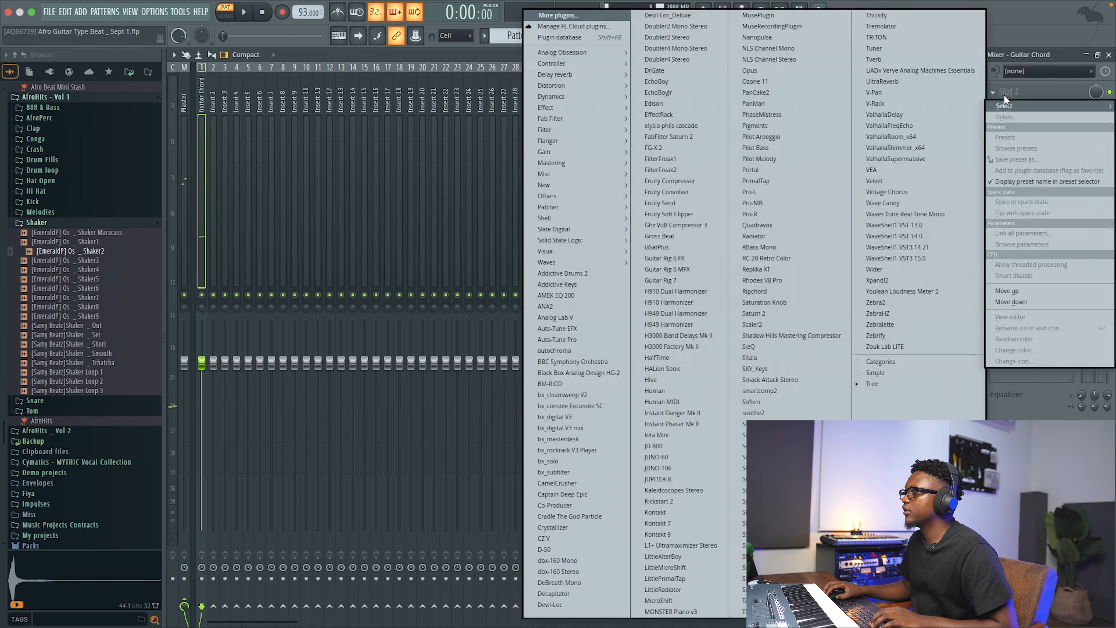
left_click(665, 282)
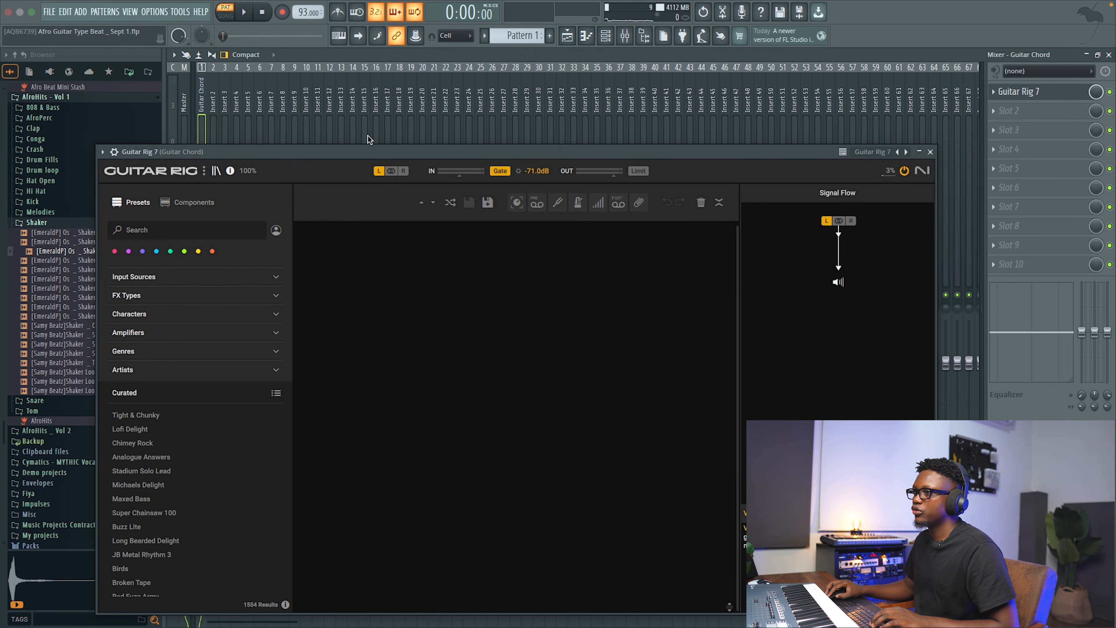
left_click_drag(378, 159, 503, 57)
Filter the presets to Guitar input, search for "clean", and load and audition the Michaels Delight preset.
left_click(290, 175)
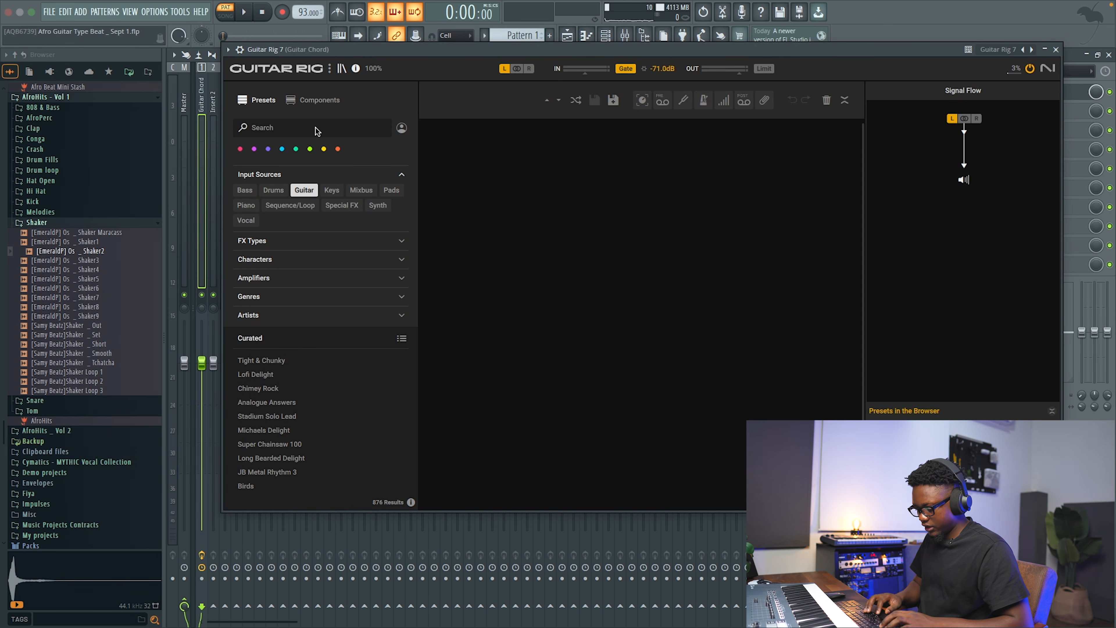
type("clean")
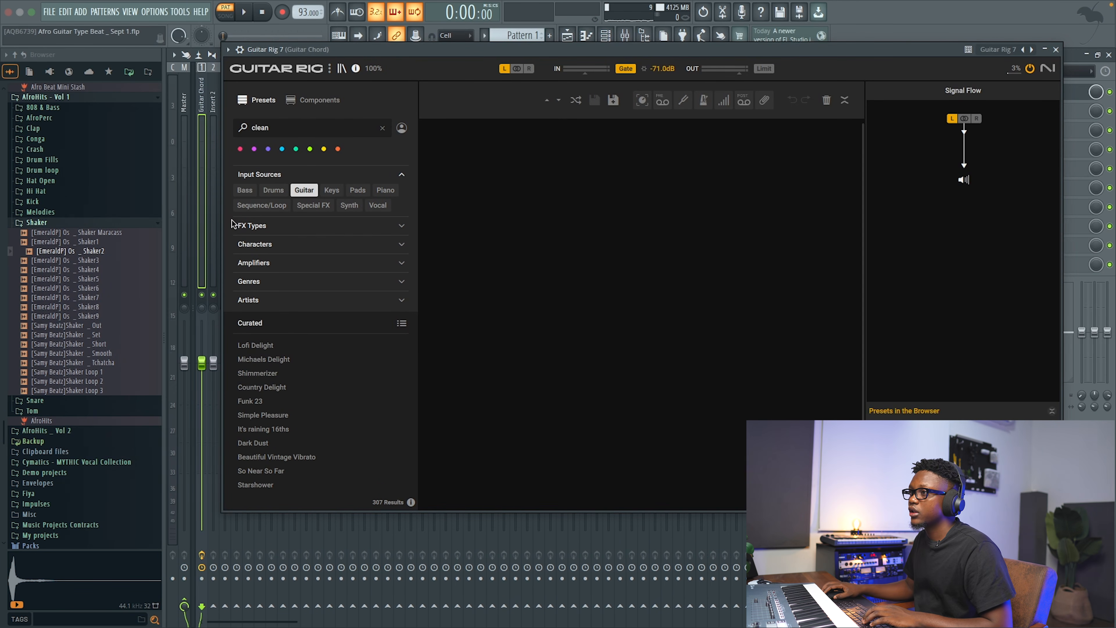
left_click(297, 363)
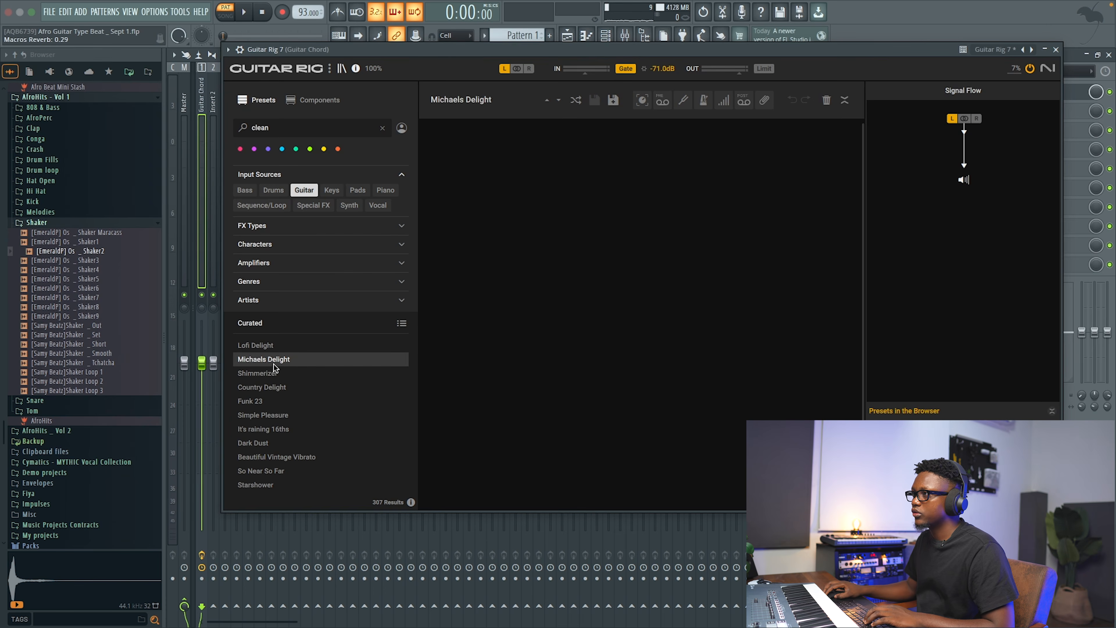
key("space")
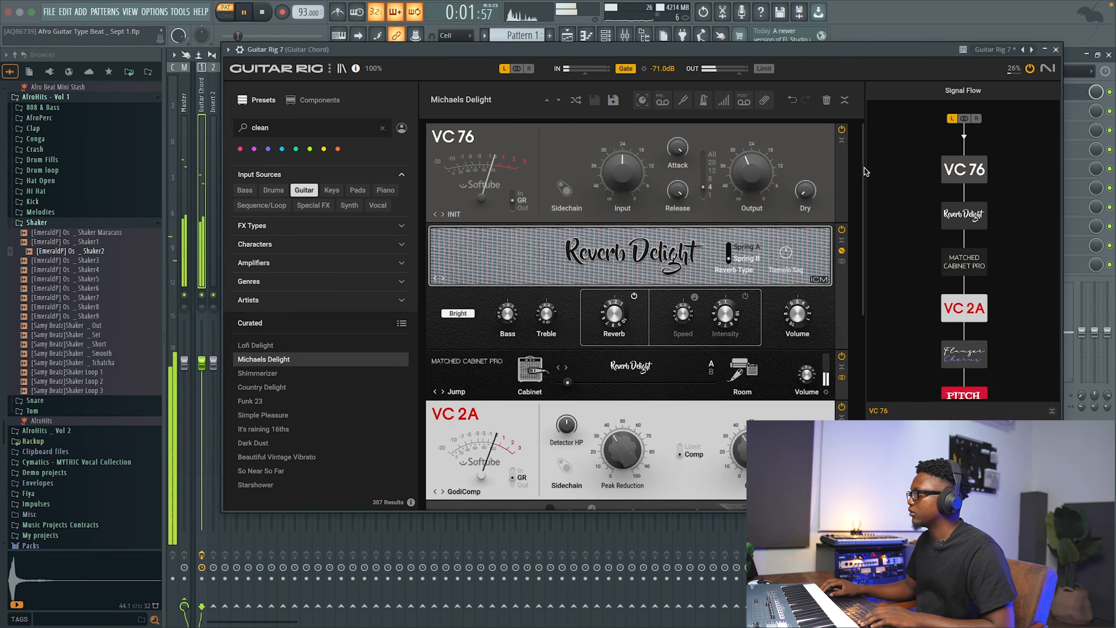
left_click(1056, 50)
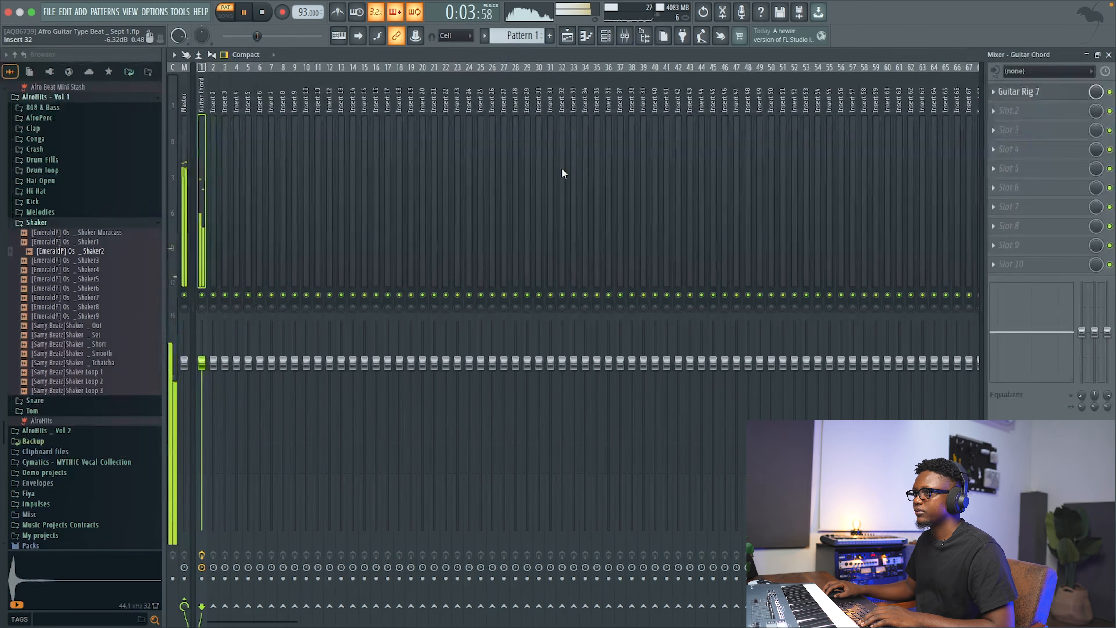
key("space")
Add Fruity Parametric EQ 2 in the second effect slot and apply its 40Hz + 18kHz cut preset.
left_click(1009, 111)
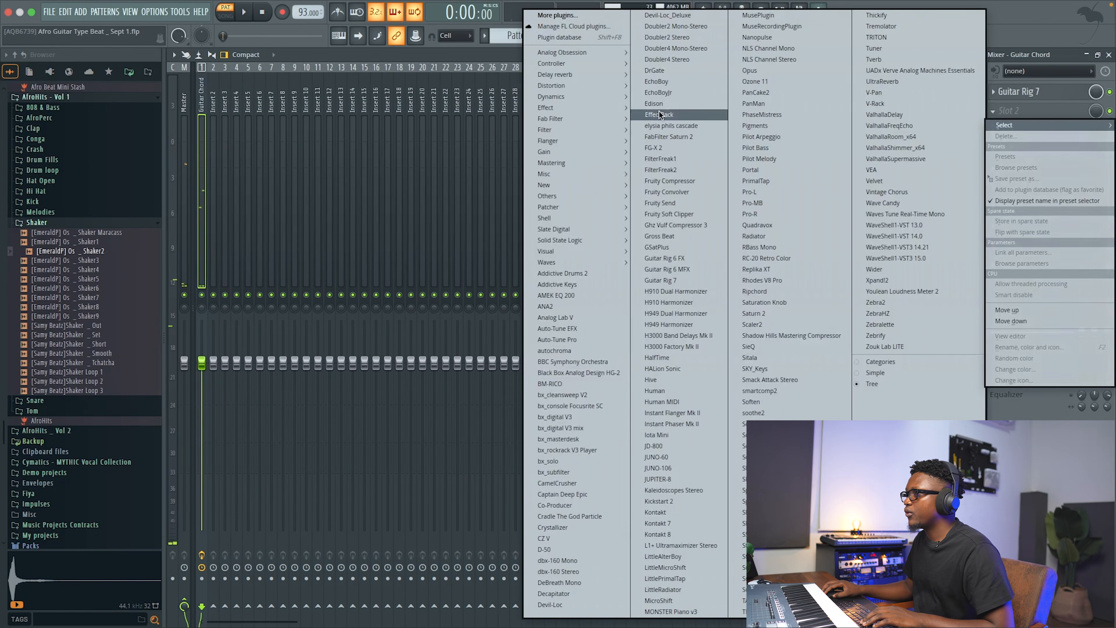
mouse_move(553, 129)
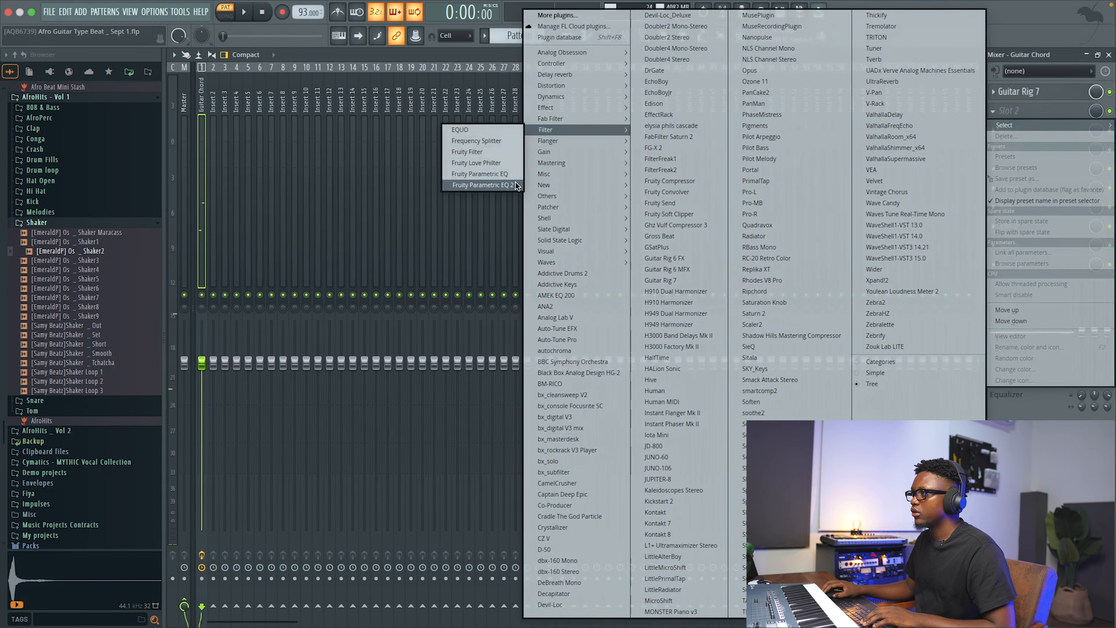
left_click(484, 185)
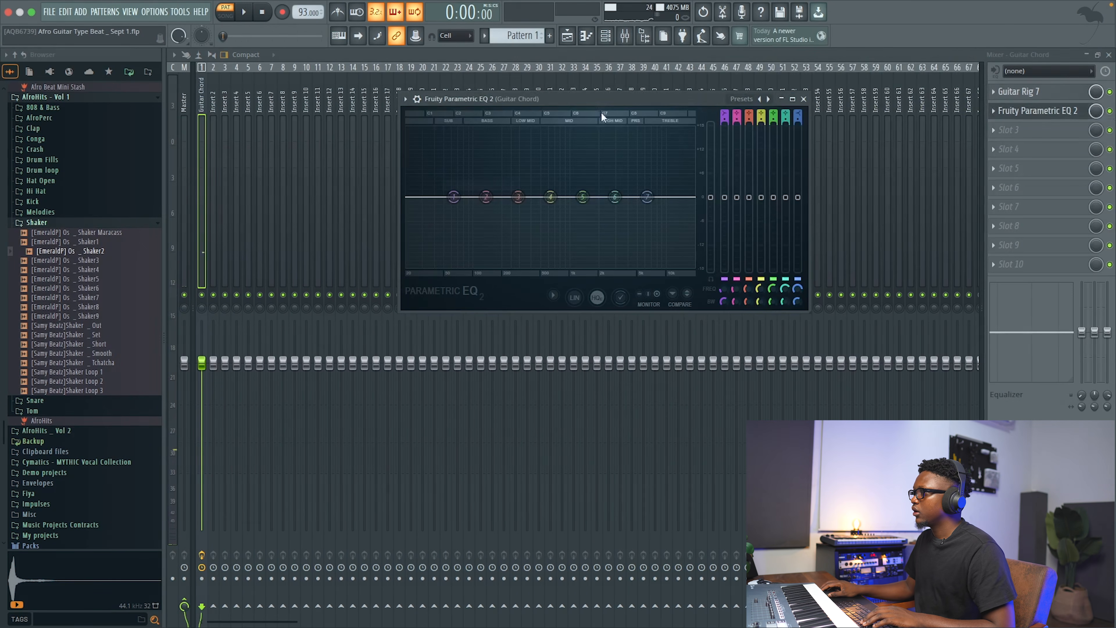
left_click(768, 100)
left_click(798, 137)
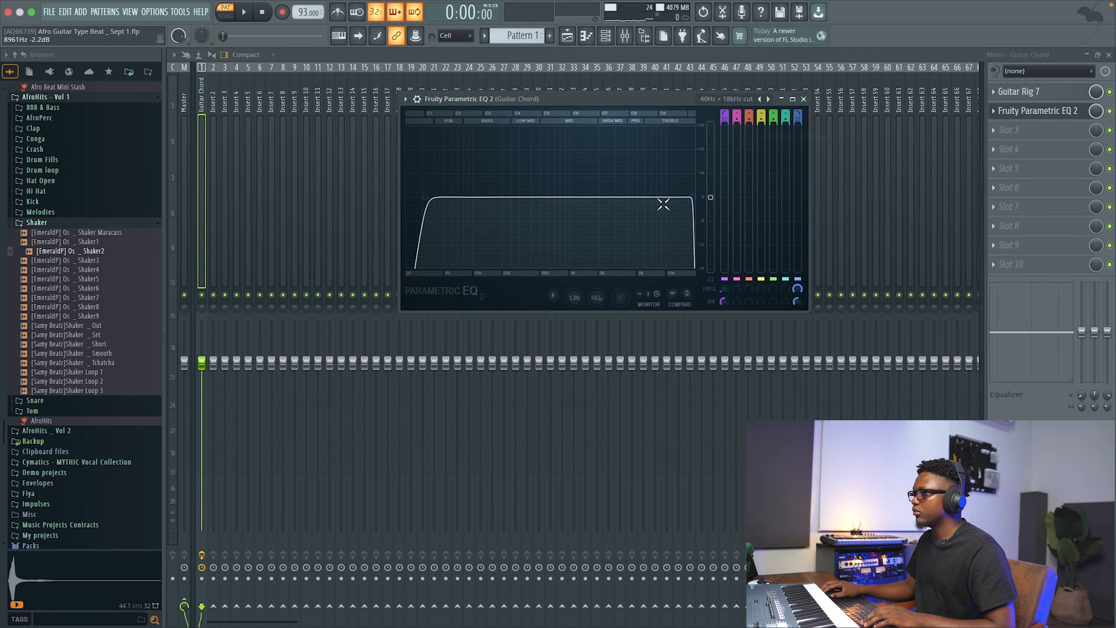
During playback, lower the EQ's low-pass cutoff to about 2146 Hz and raise its high-pass cutoff to about 171 Hz.
key("space")
left_click_drag(692, 196, 600, 197)
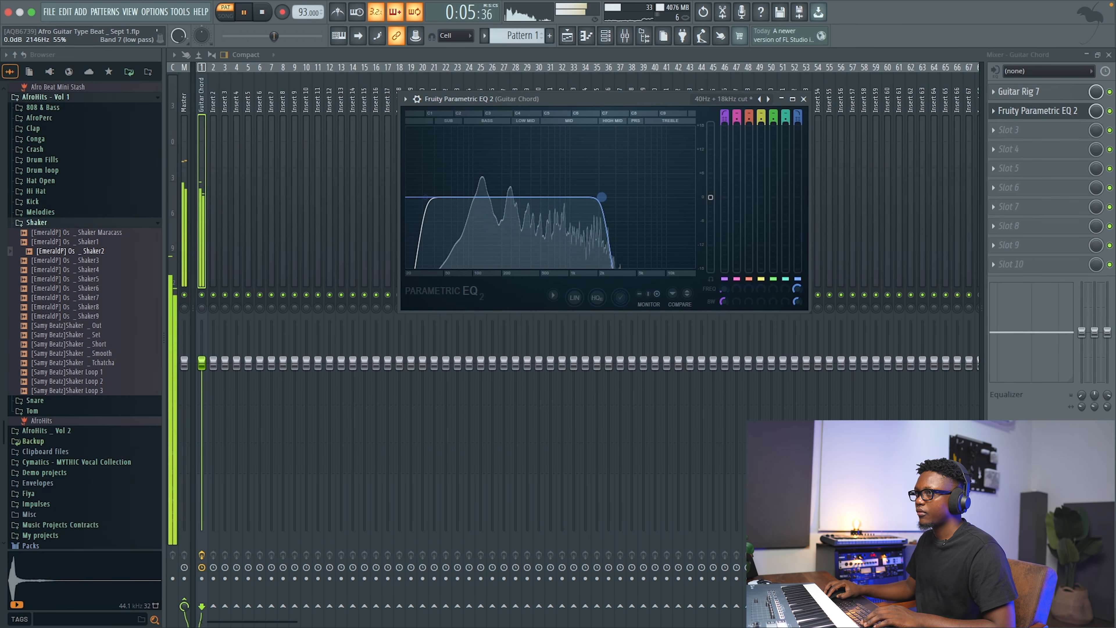
left_click_drag(425, 197, 498, 196)
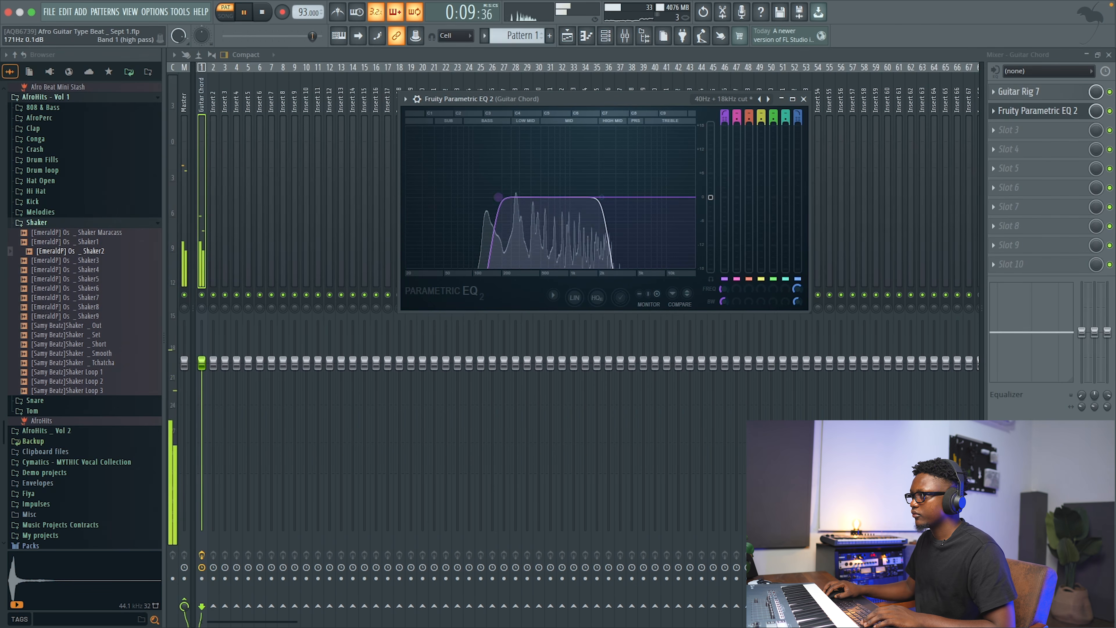
left_click(803, 100)
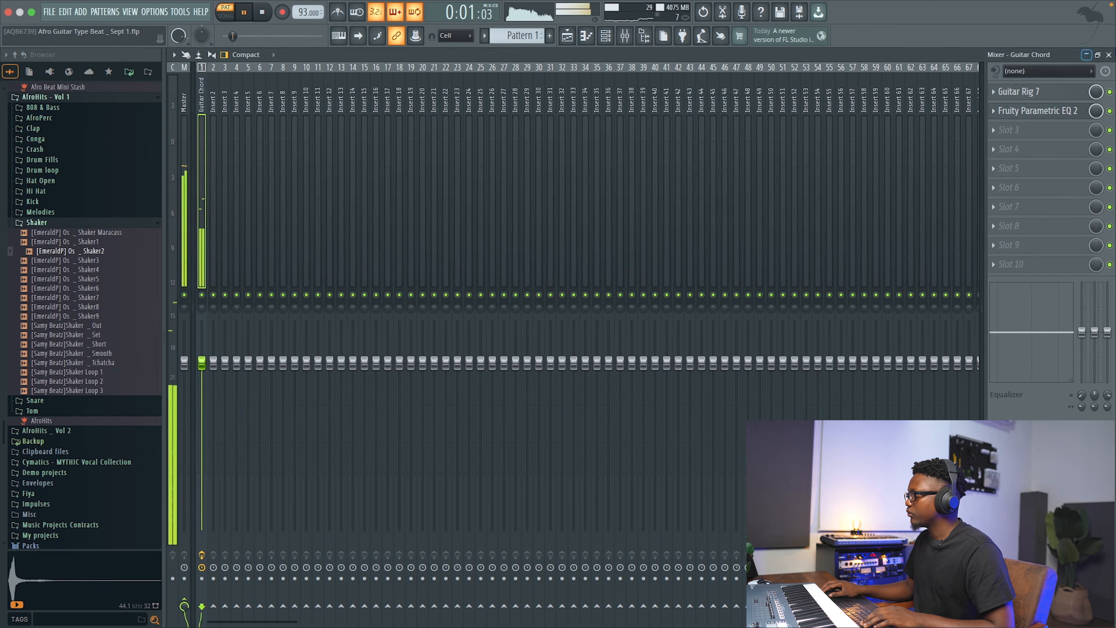
Close the mixer, reopen the Guitar Chord piano roll and stop playback.
left_click(1109, 54)
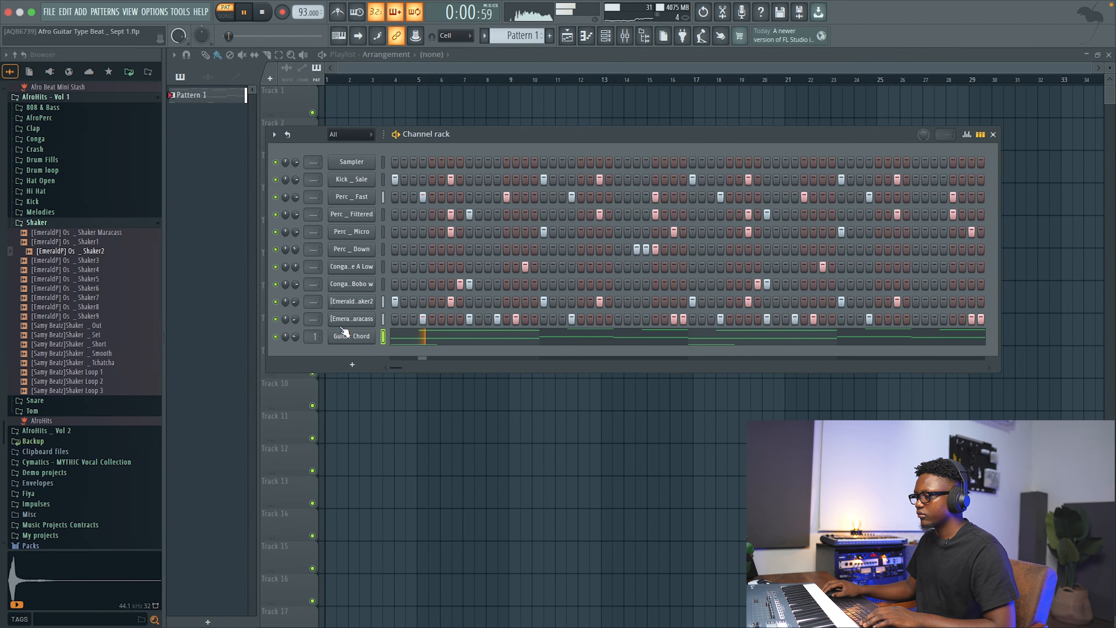
left_click(454, 346)
key("space")
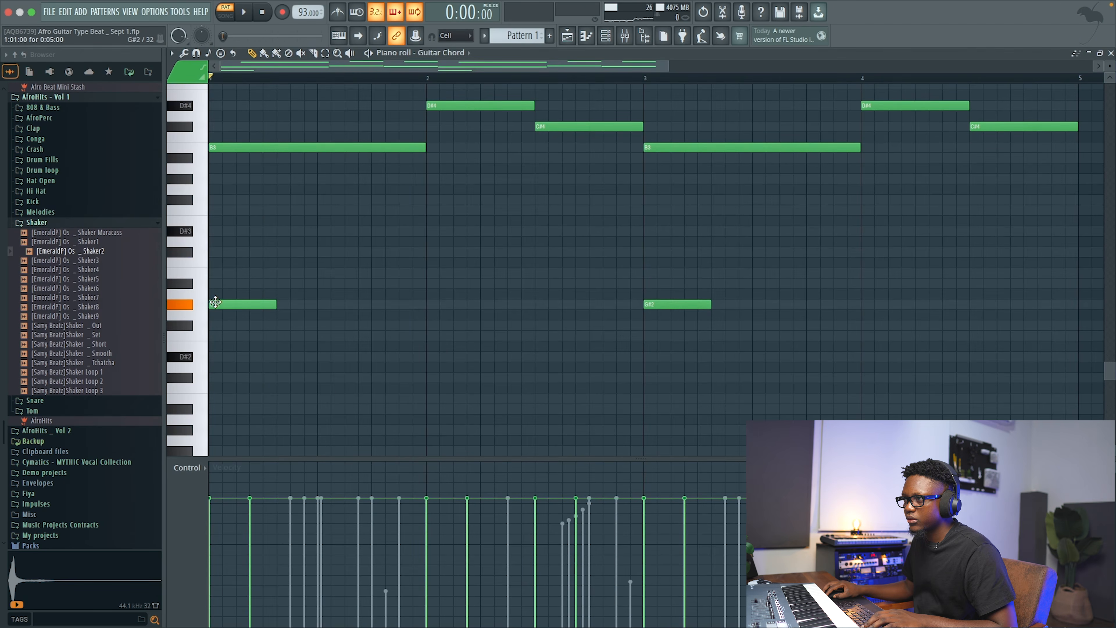
Raise the low G#2 notes at the start of bars 1 and 3 to A#2, auditioning with playback.
key("space")
key("space")
mouse_move(227, 296)
left_mouse_down()
mouse_move(229, 321)
mouse_move(230, 280)
left_mouse_up()
key("space")
key("space")
key("space")
key("space")
key("space")
key("space")
key("space")
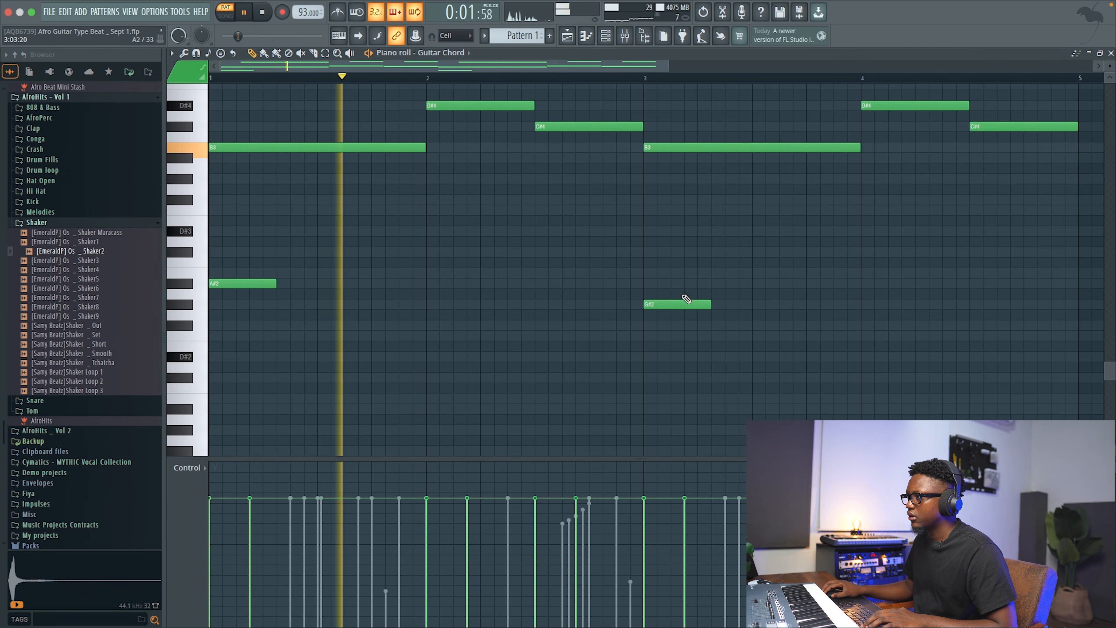
left_click_drag(651, 305, 652, 284)
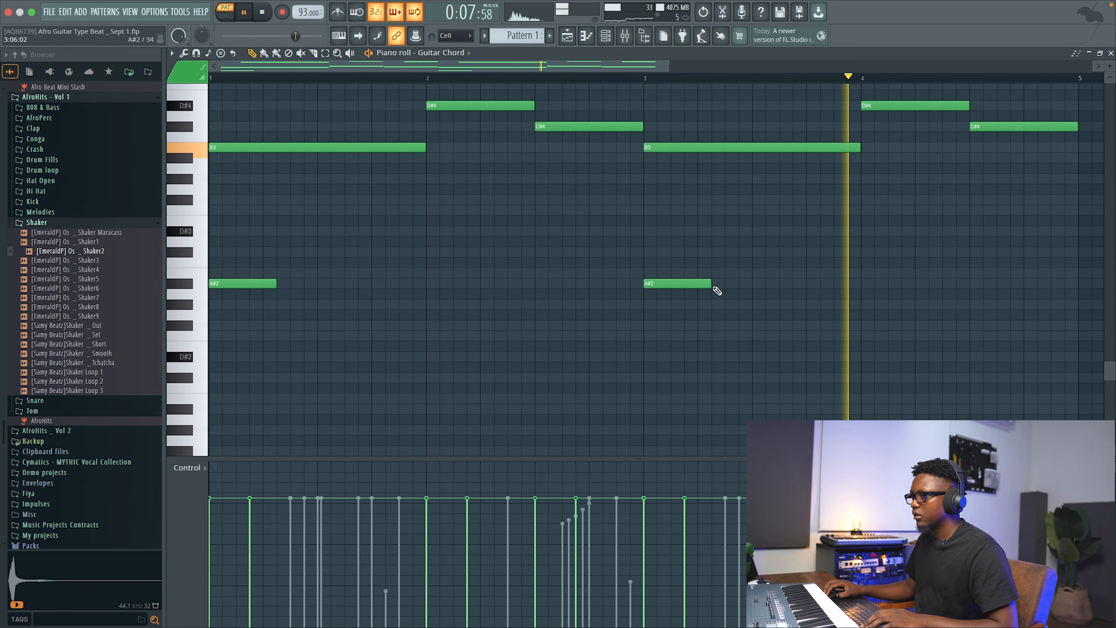
Shorten the low A#2 in bar 1 by adding a second low note directly after it on G#2, and audition the change.
left_click(717, 284)
key("space")
left_click_drag(250, 291, 286, 291)
key("space")
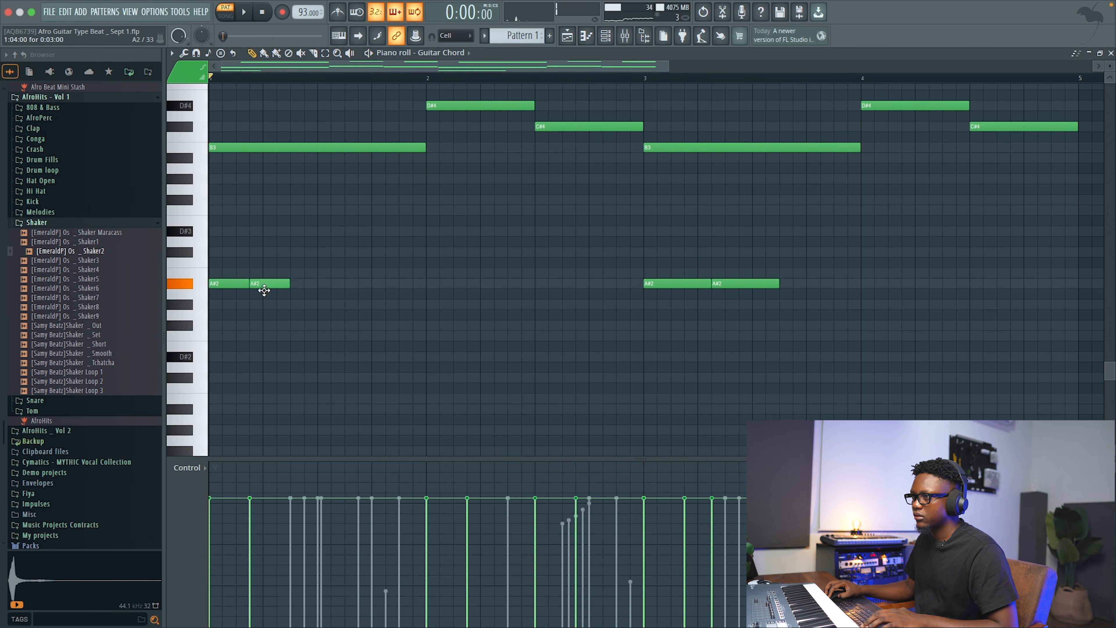
key("space")
mouse_move(263, 312)
left_mouse_down()
mouse_move(265, 325)
mouse_move(267, 257)
mouse_move(266, 308)
left_mouse_up()
key("space")
key("space")
key("space")
key("space")
key("space")
key("space")
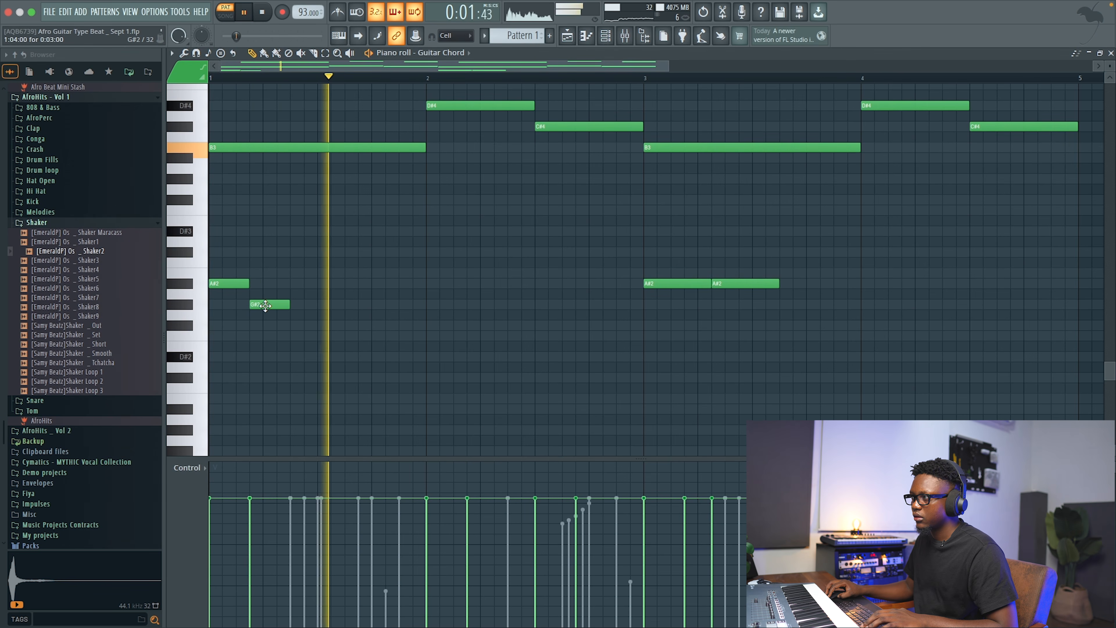
Replace the second low A#2 note in bar 3 with a G#2, then close the piano roll and save the project.
right_click(705, 284)
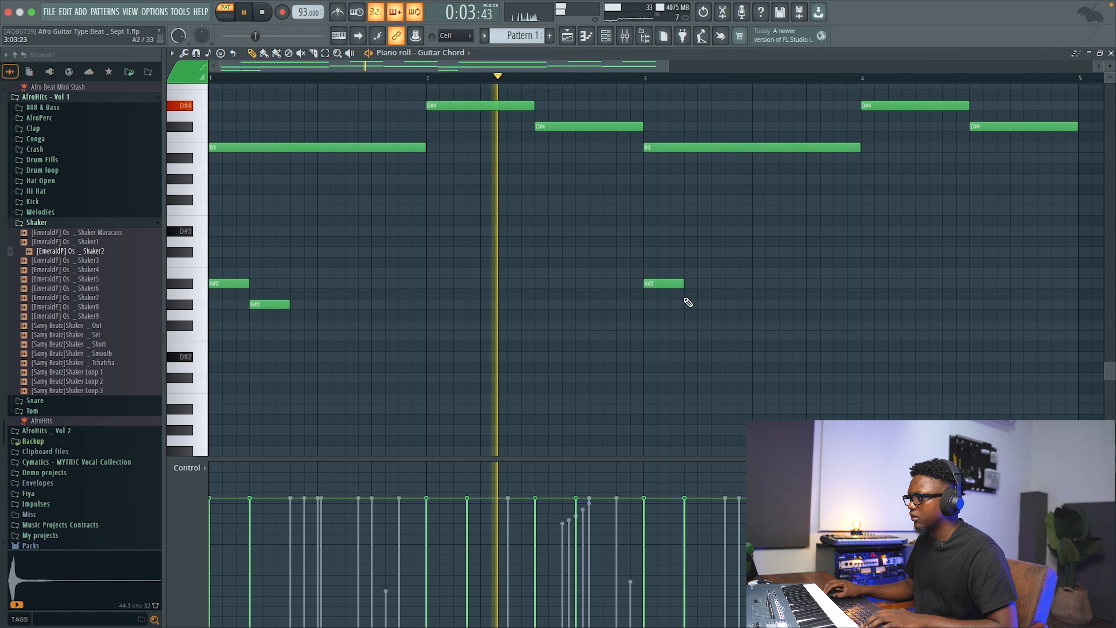
left_click(692, 304)
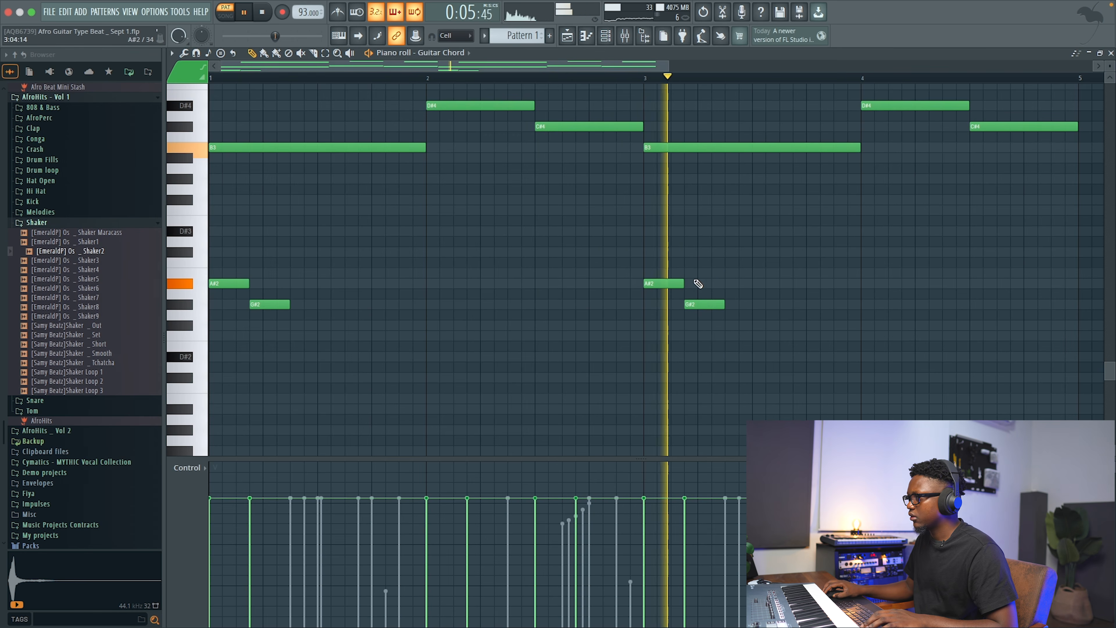
left_click(1110, 54)
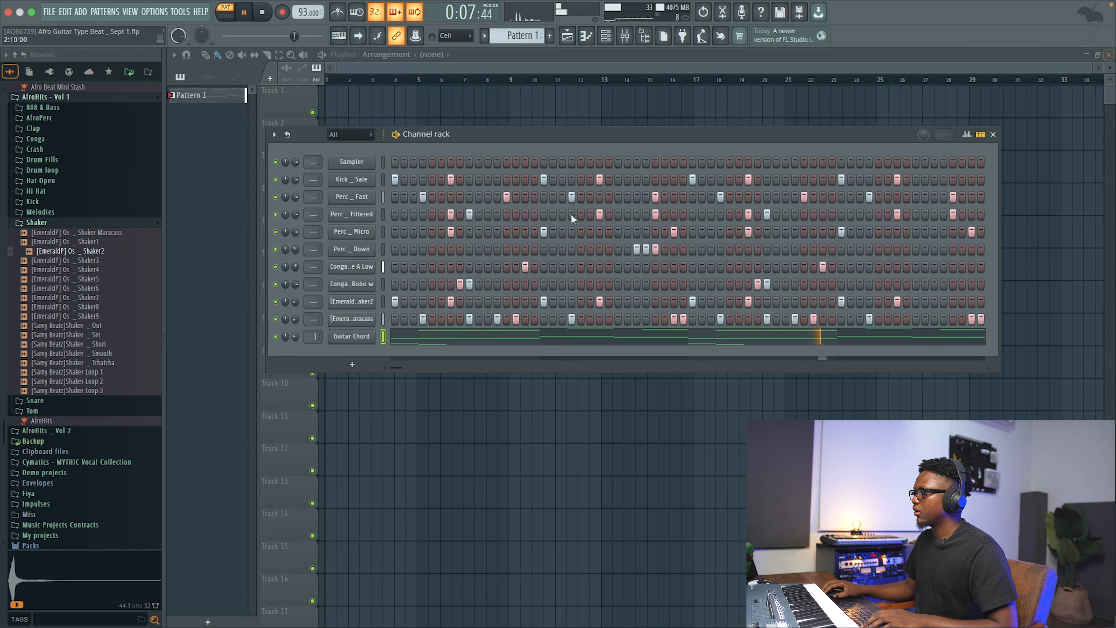
key("space")
key("ctrl+s")
Add a SKY_Keys instrument channel and move its window higher to clear the view of its preset list.
left_click(81, 12)
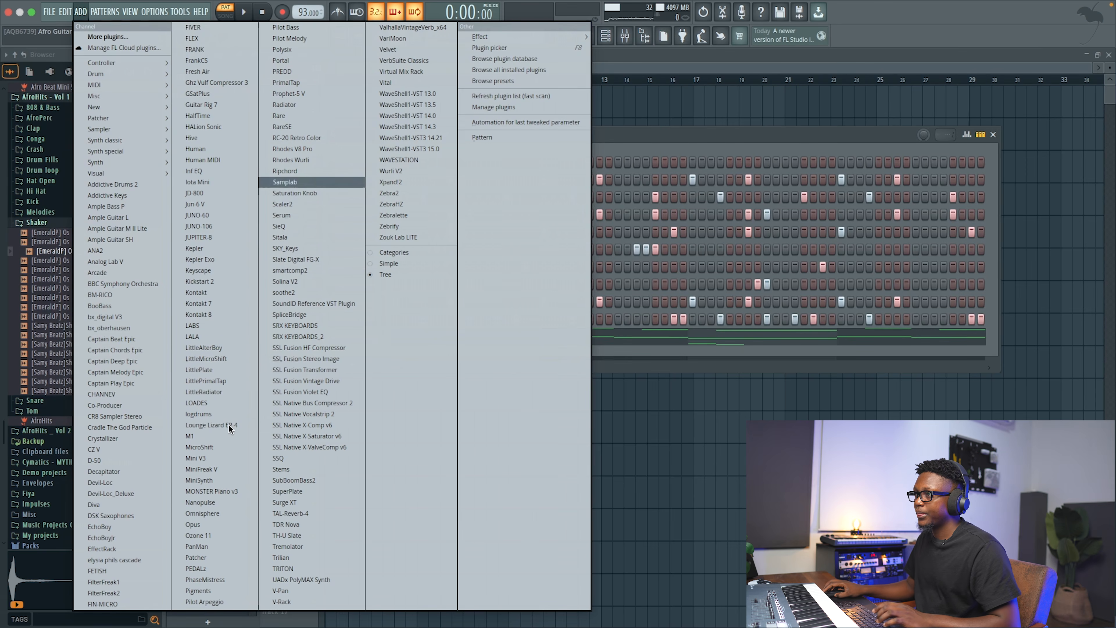
left_click(288, 249)
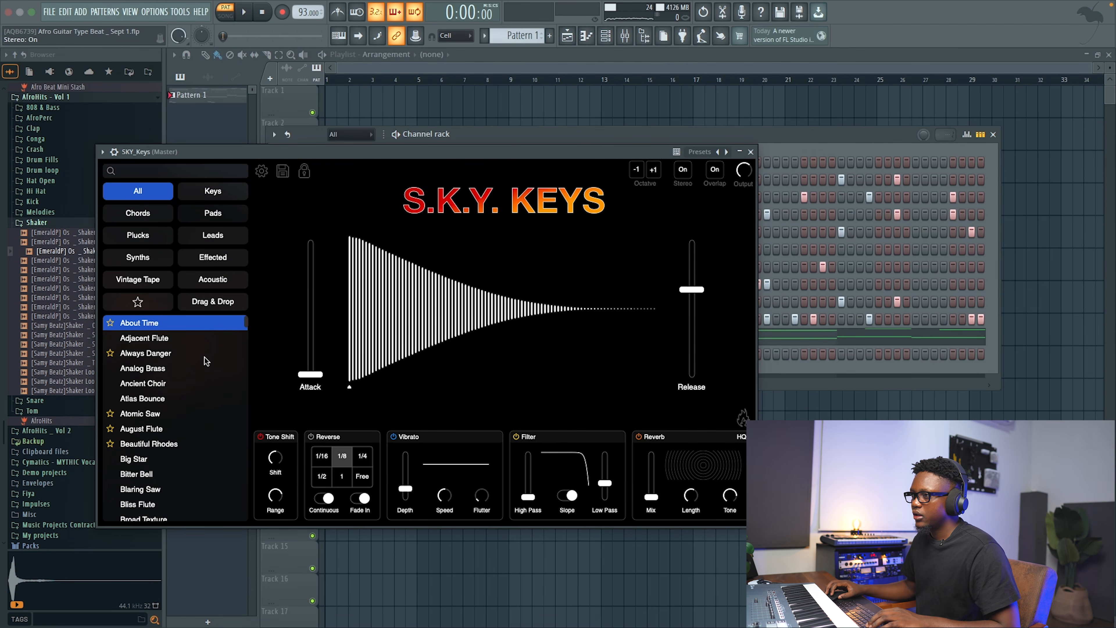
scroll(178, 334, "down", 1)
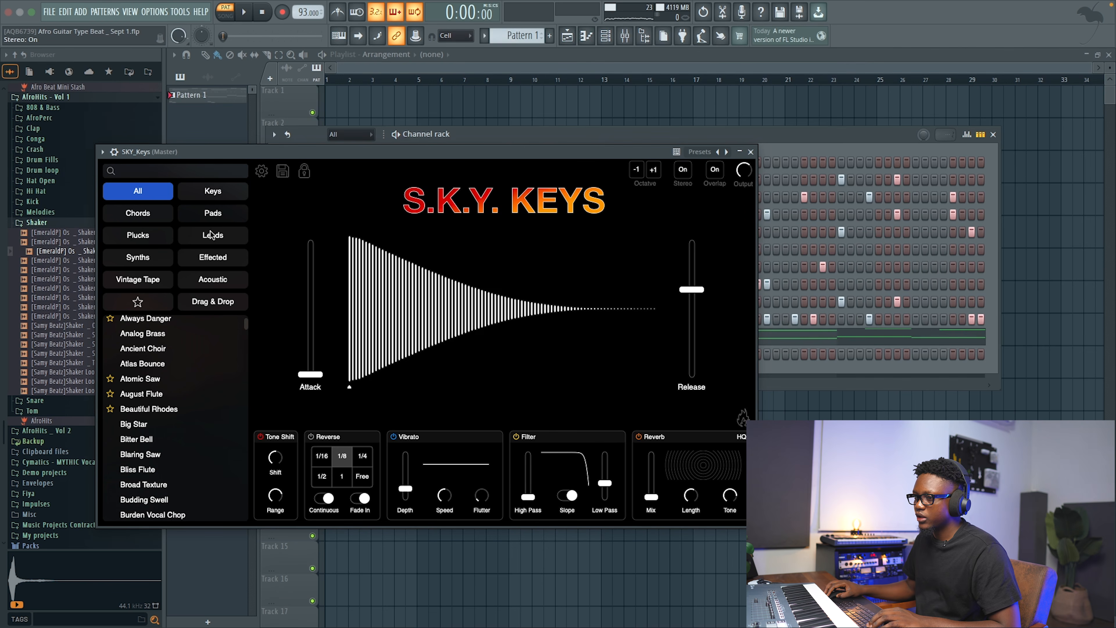
left_click_drag(319, 155, 413, 94)
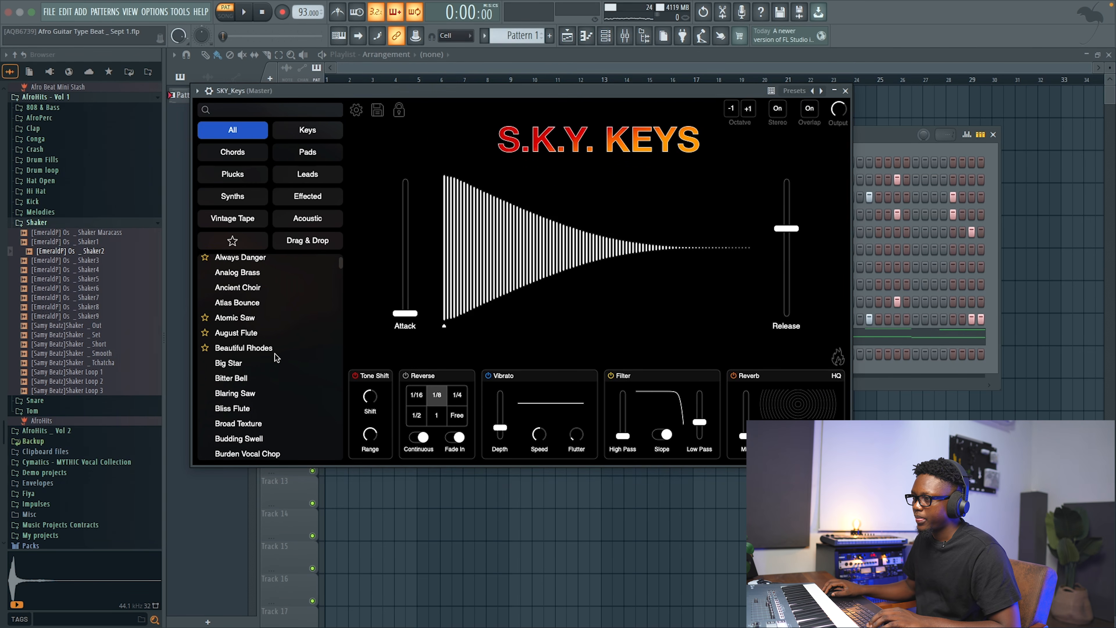
scroll(276, 357, "up", 2)
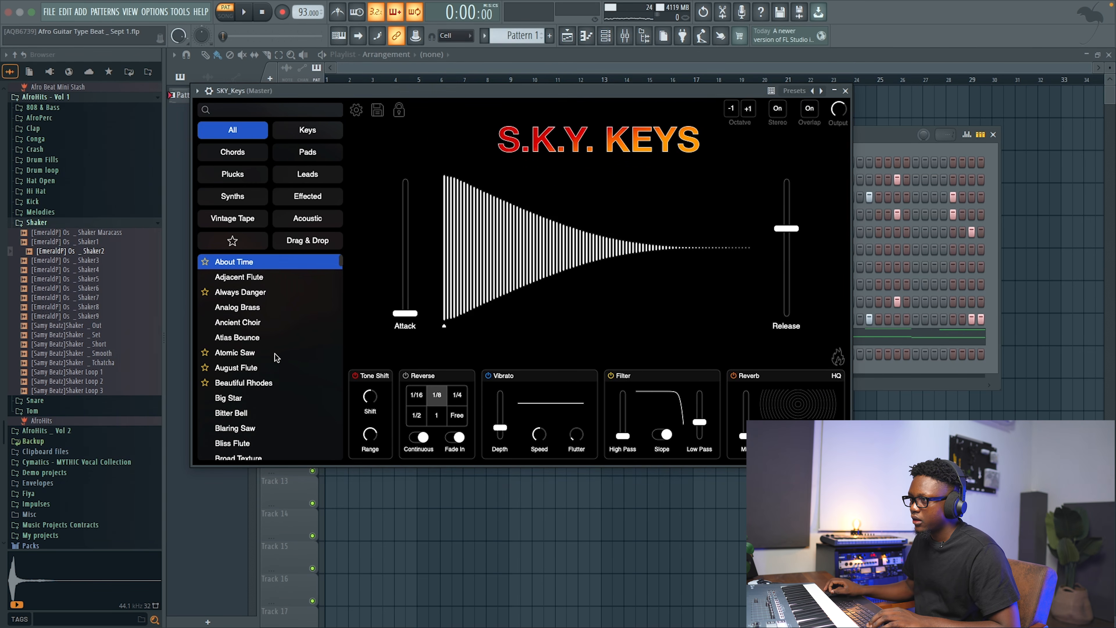
Filter the SKY_Keys presets to Keys, audition several including Forgotten Baby, and load Home Style.
left_click(309, 132)
scroll(299, 384, "down", 10)
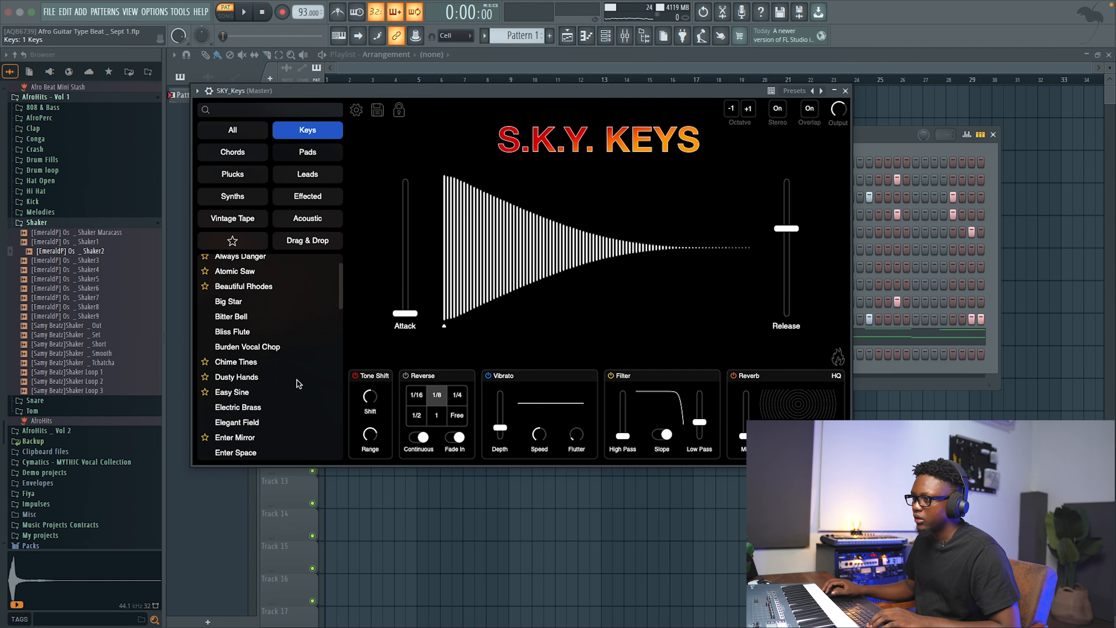
left_click(239, 395)
scroll(240, 398, "down", 3)
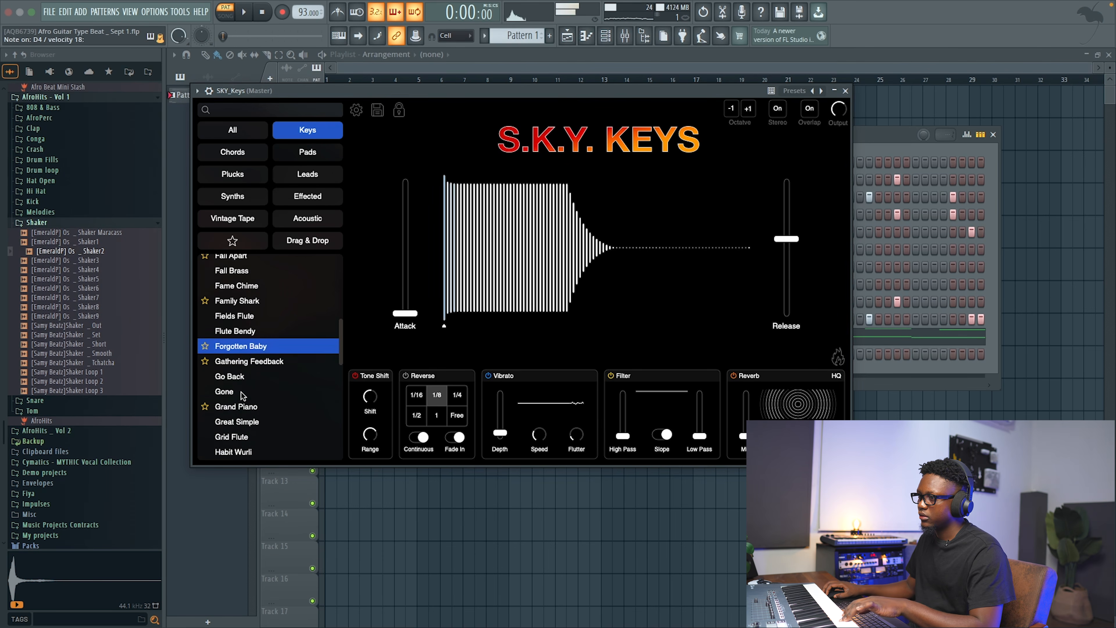
left_click(242, 433)
scroll(255, 415, "down", 2)
left_click(256, 412)
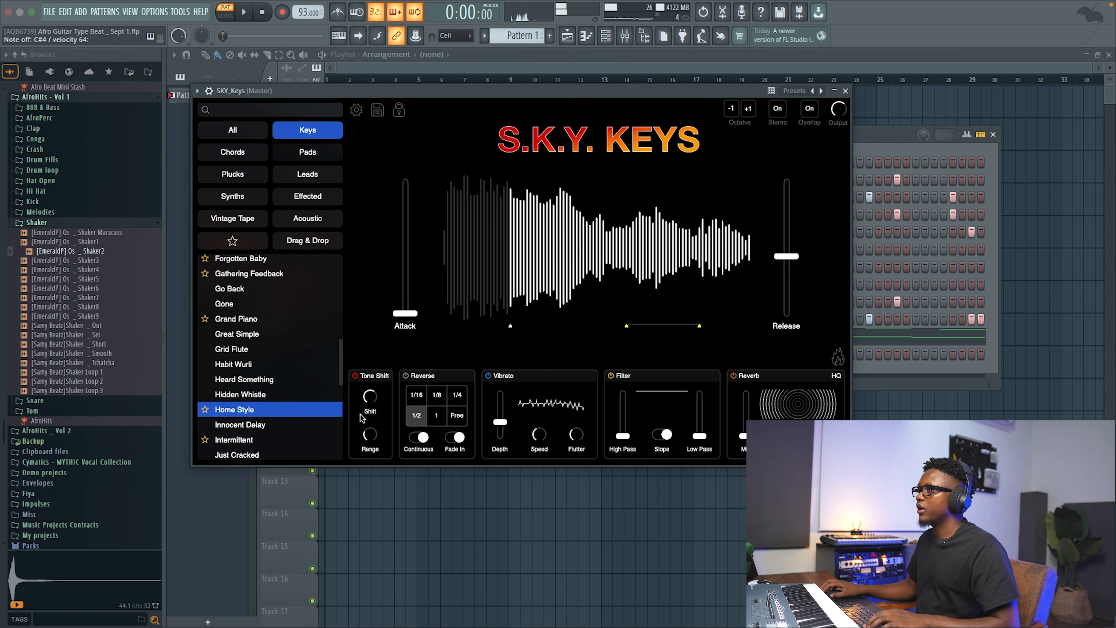
Set the global snap to 1/4 step, close the SKY_Keys window and record the chords into Pattern 1.
left_click(464, 38)
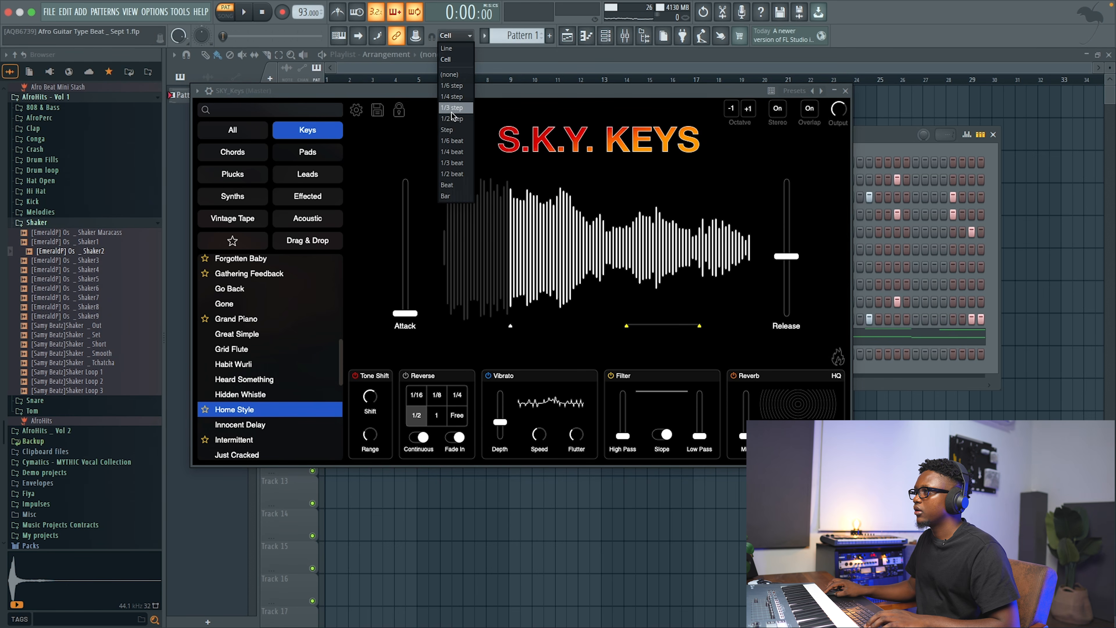
left_click(453, 97)
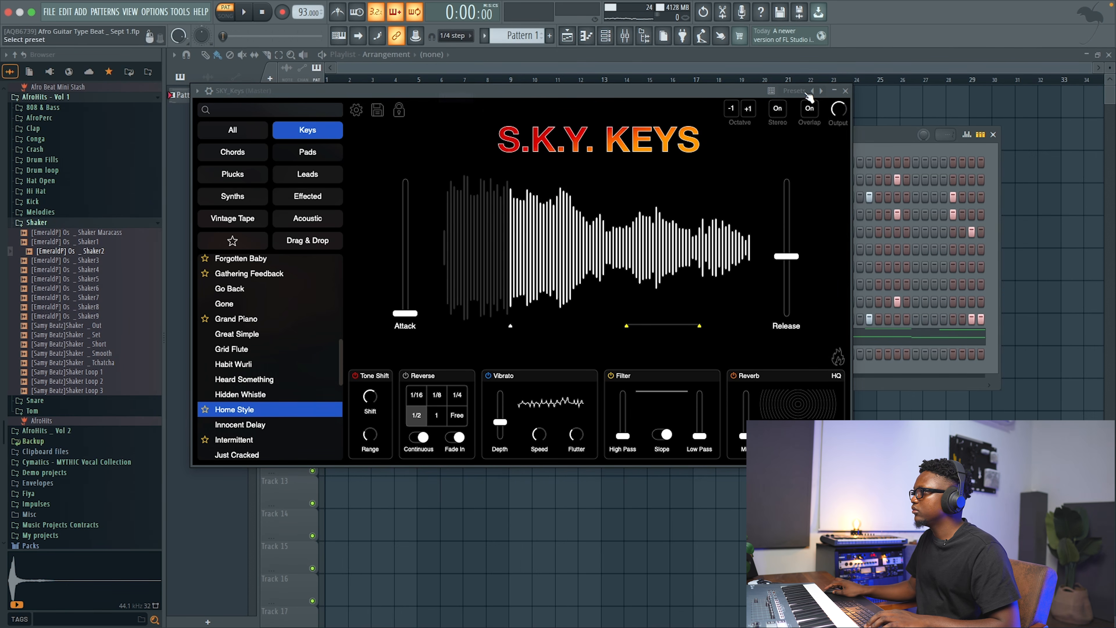
left_click(844, 91)
key("space")
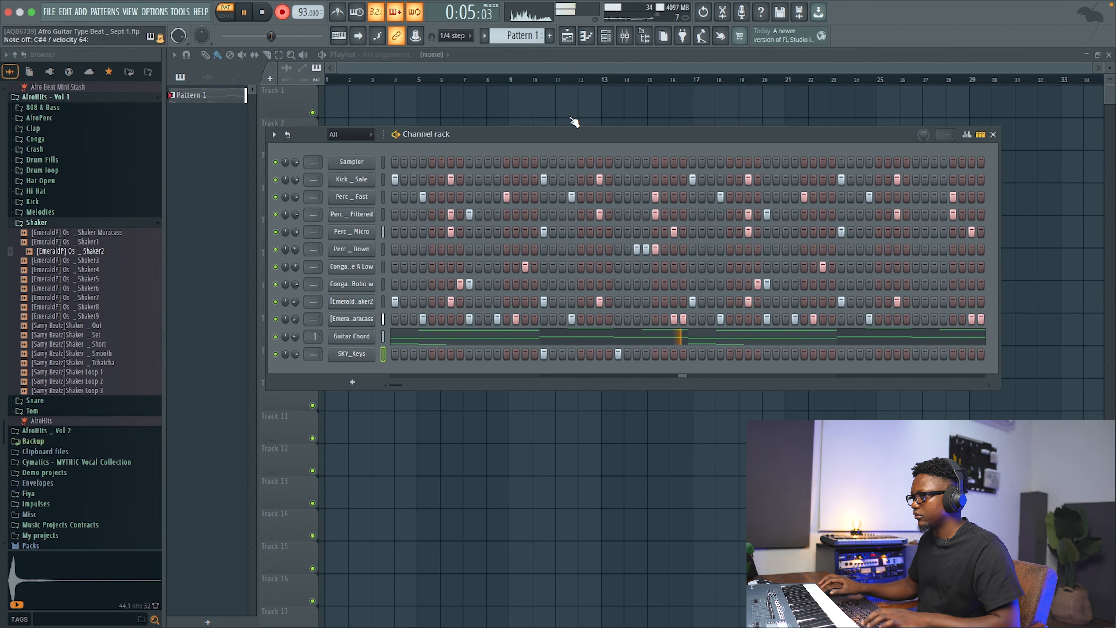
Open the SKY_Keys piano roll, set the snap to Cell, quantize the recorded chords, extend them into continuous notes and play them back.
left_click(469, 364)
scroll(491, 318, "up", 2)
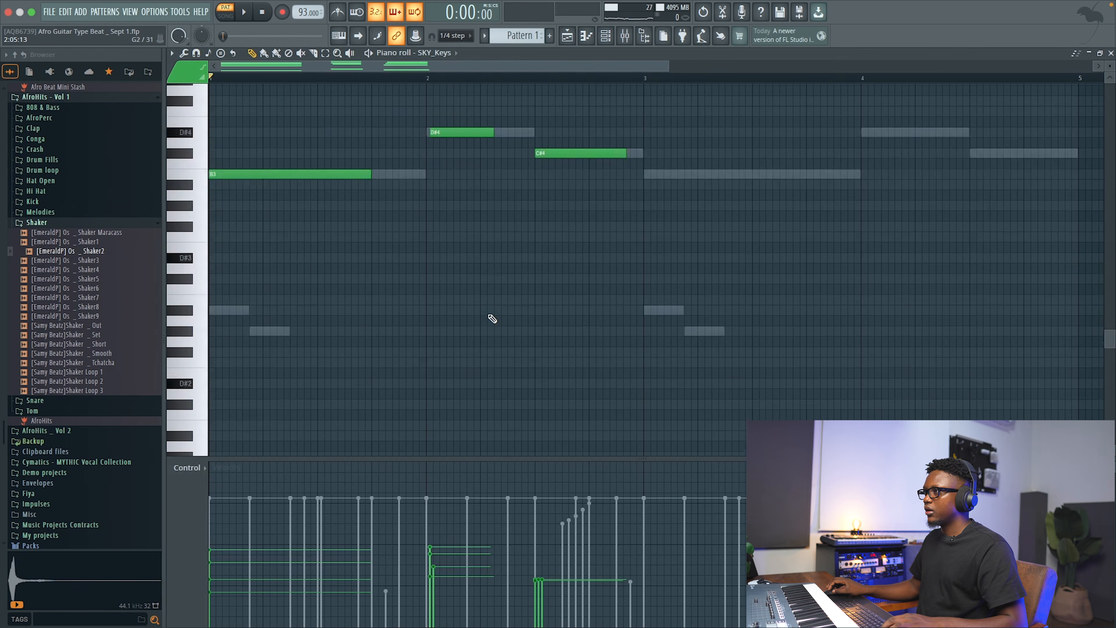
left_click(467, 39)
left_click(451, 61)
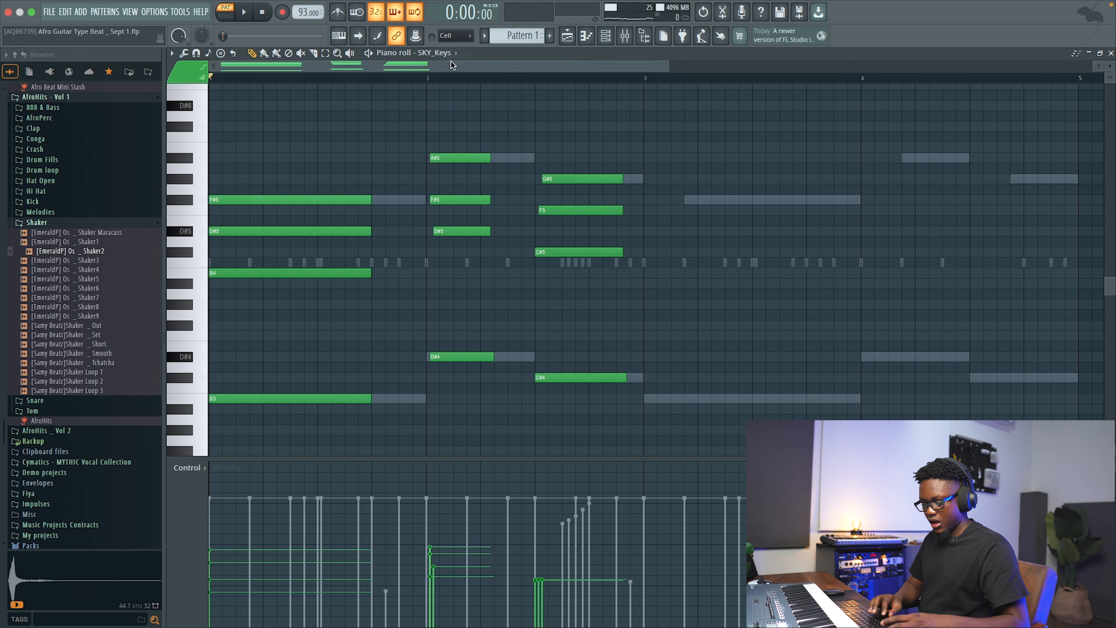
key("alt+q")
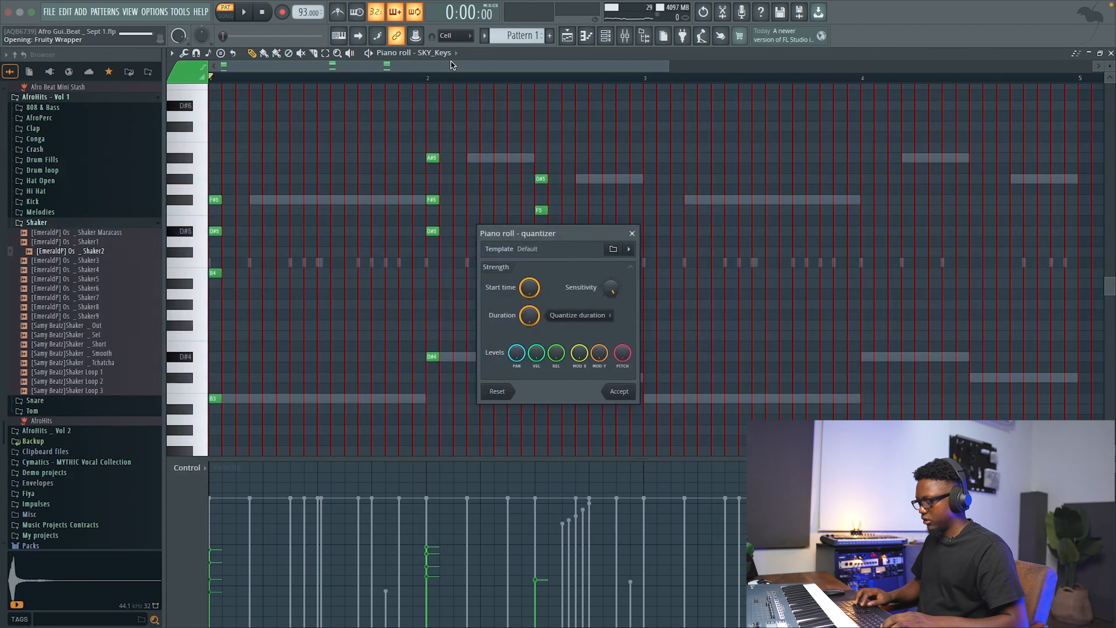
key("Escape")
key("space")
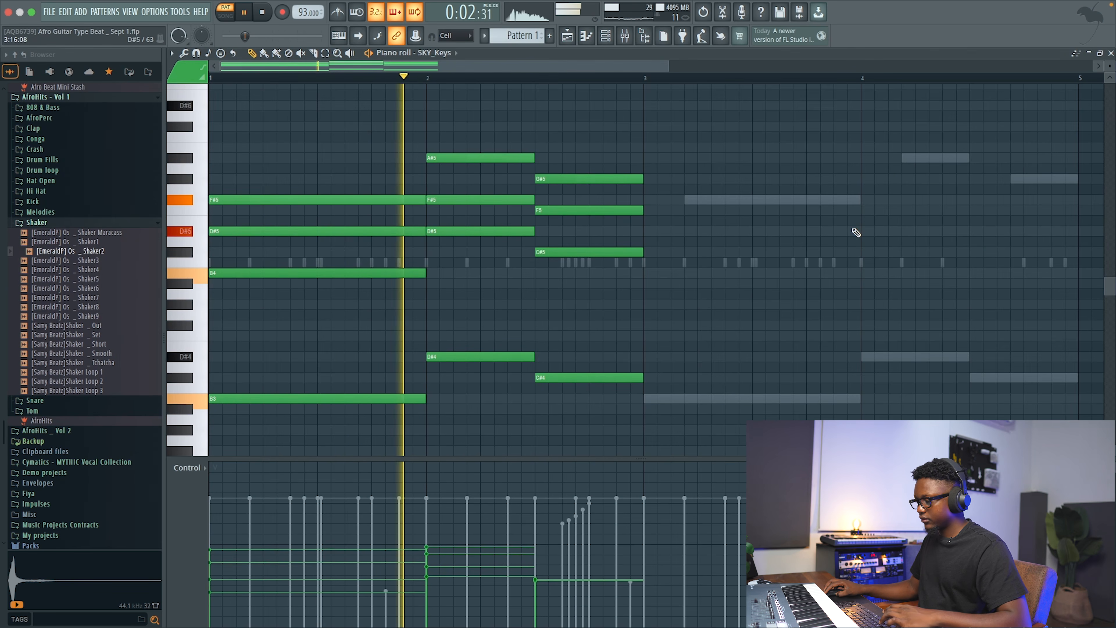
Duplicate the SKY_Keys chords to fill bars 3 and 4, then close the piano roll and stop playback.
key("ctrl+b")
key("F7")
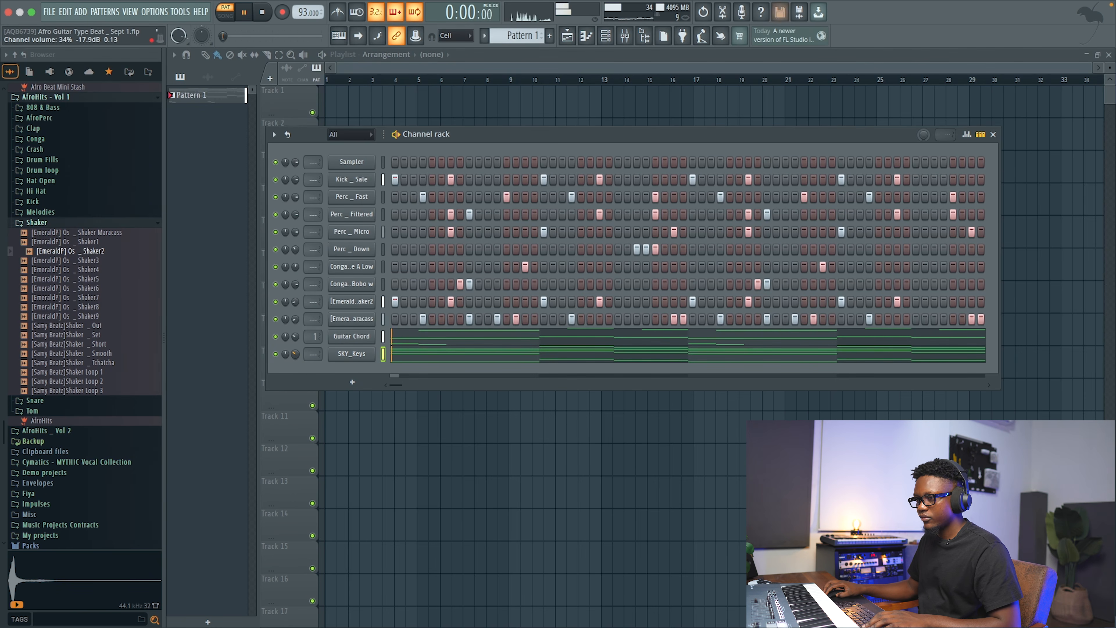
key("space")
Clone the SKY_Keys channel, load the Beautiful Rhodes preset on the clone and close its window.
right_click(352, 354)
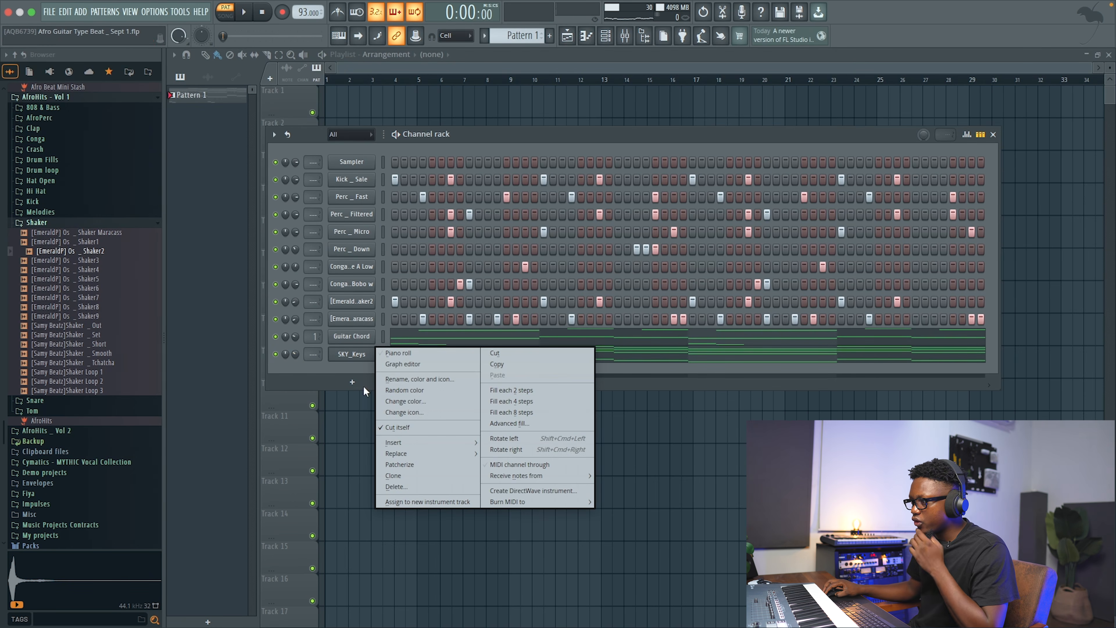
left_click(394, 475)
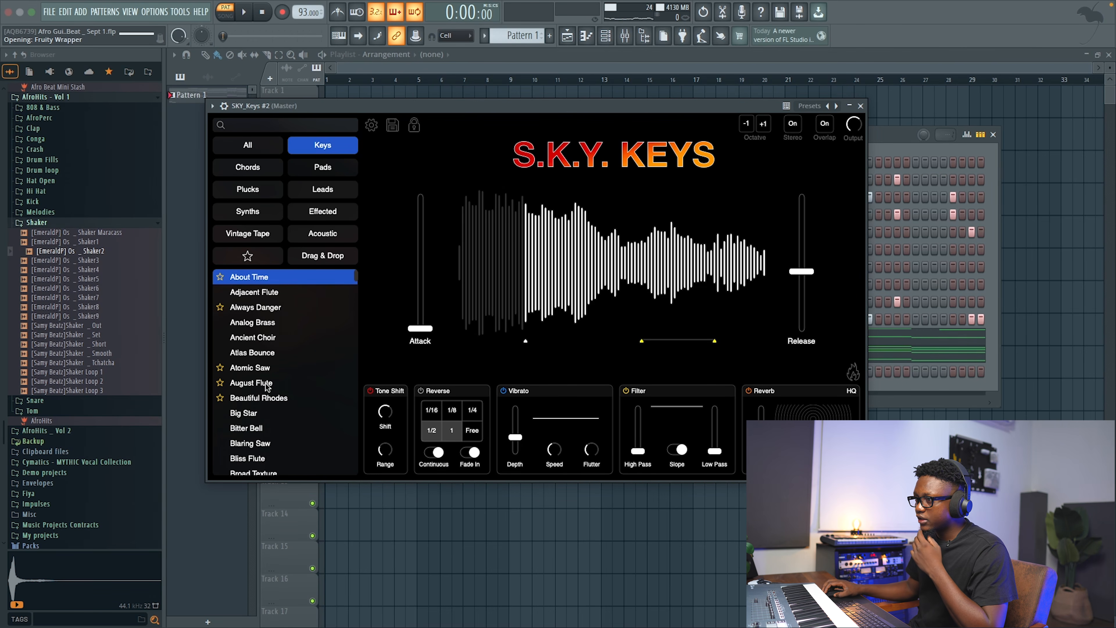
left_click(259, 397)
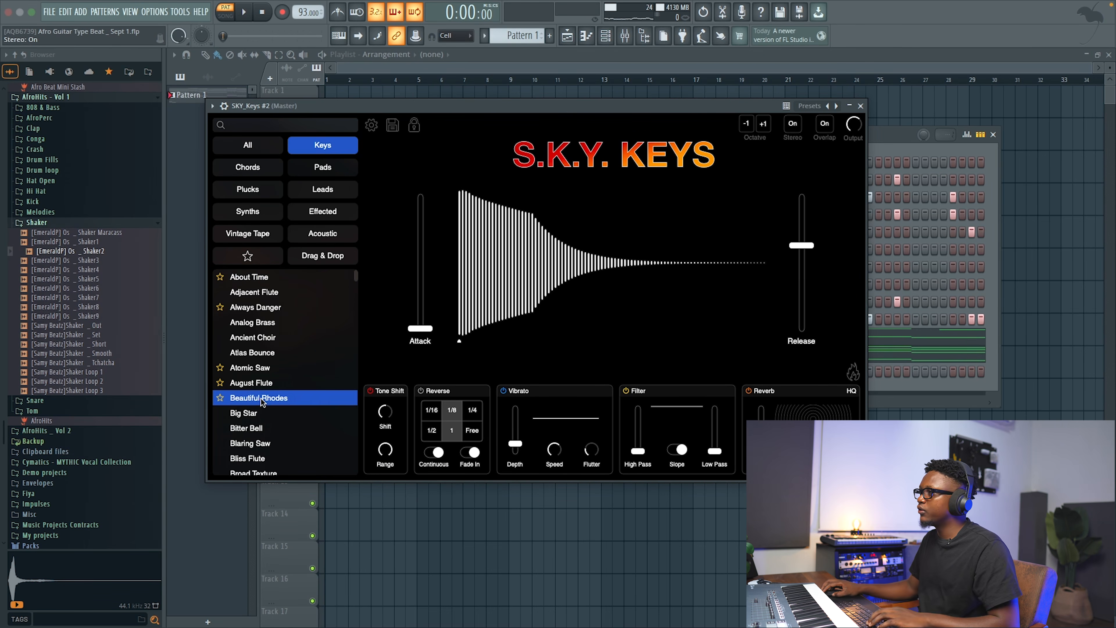
left_click(861, 106)
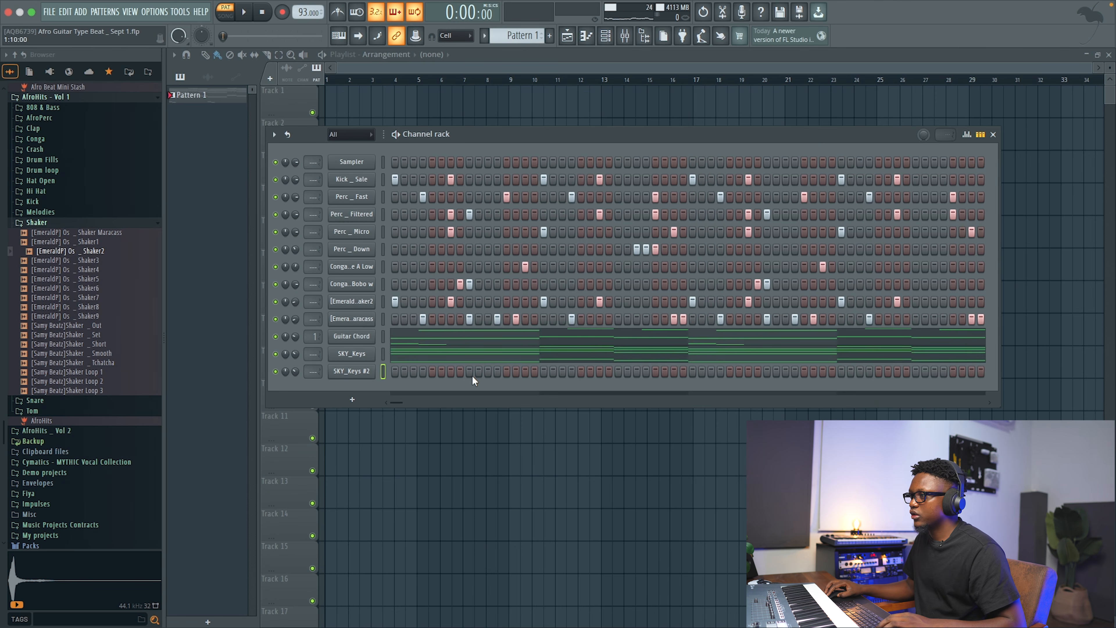
Copy the SKY_Keys chords into the SKY_Keys #2 channel and play the pattern.
left_click(384, 354)
left_click(384, 372)
key("ctrl+v")
key("space")
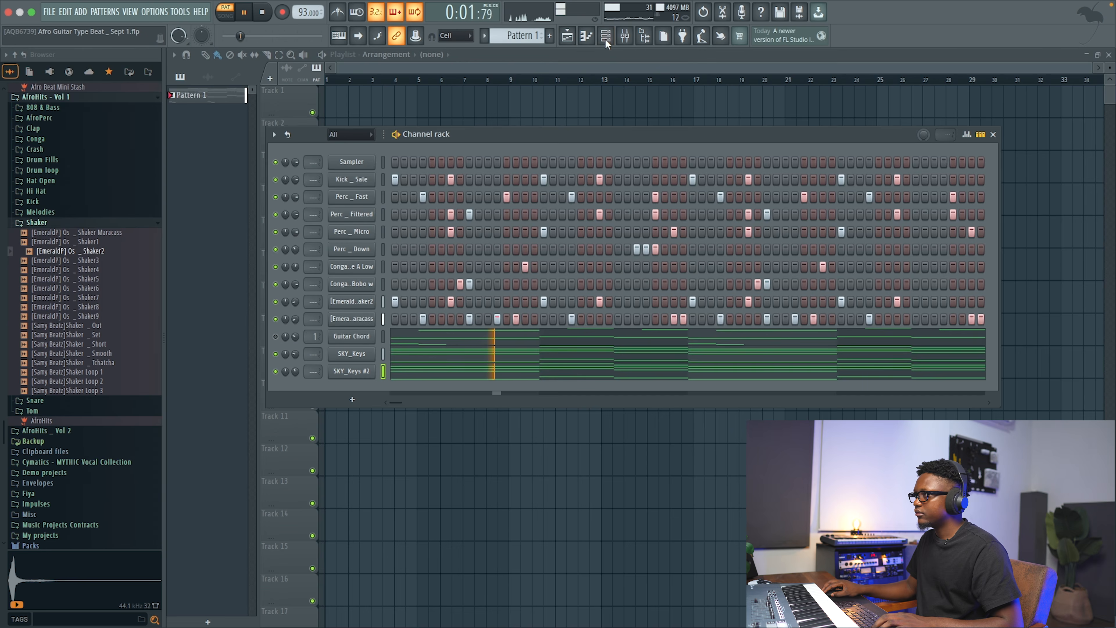
Load Cradle The God Particle in the fourth effect slot of the Master mixer track and close its window.
left_click(625, 37)
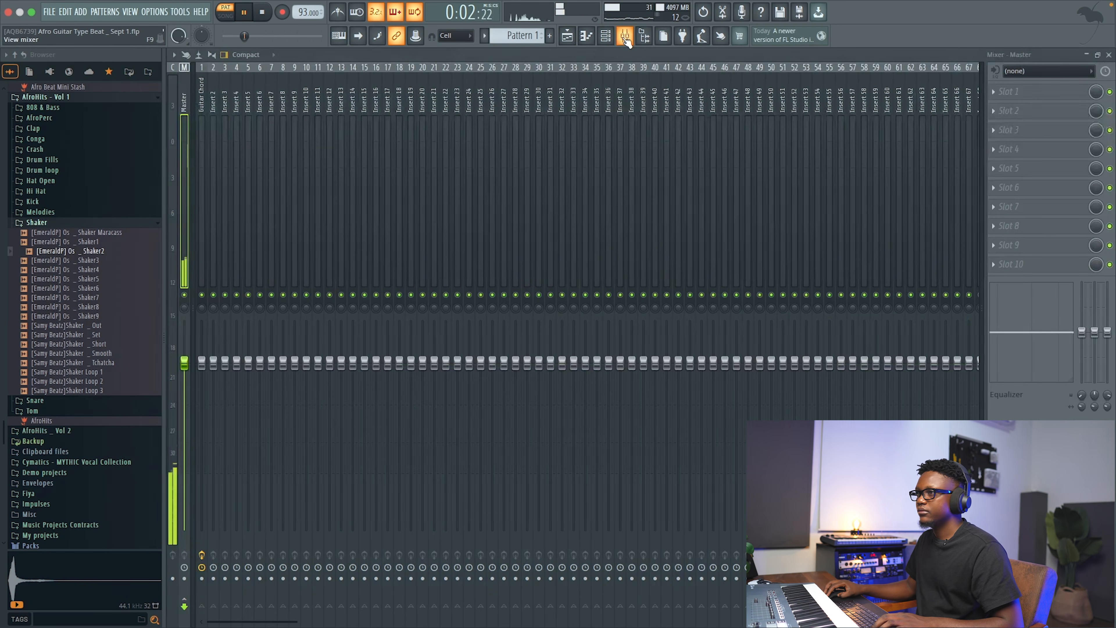
left_click(1031, 151)
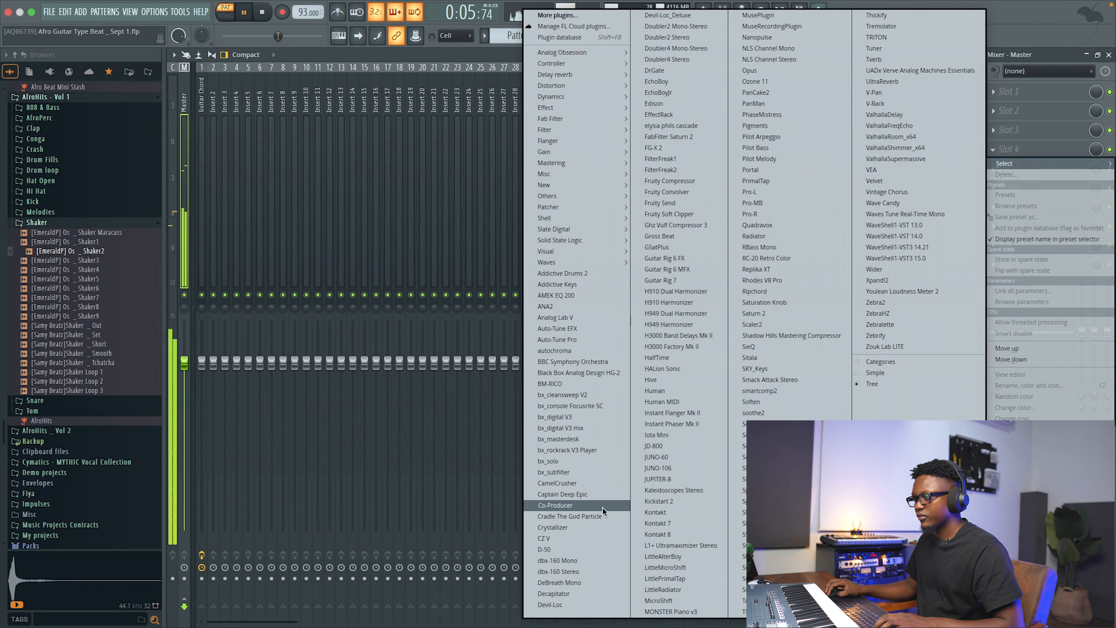
left_click(598, 514)
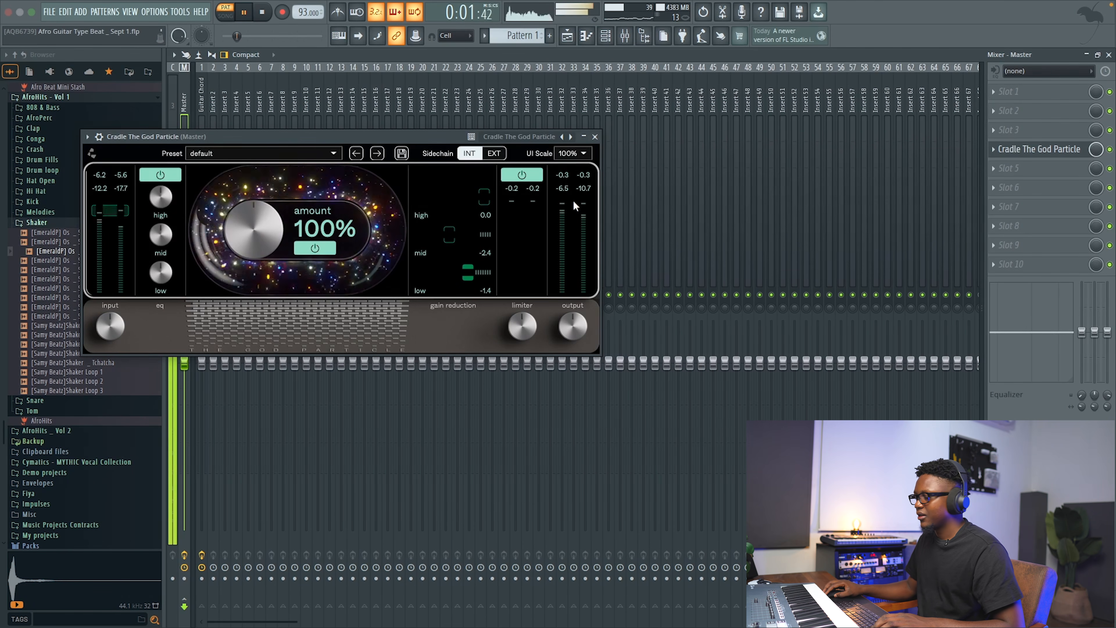
left_click(594, 137)
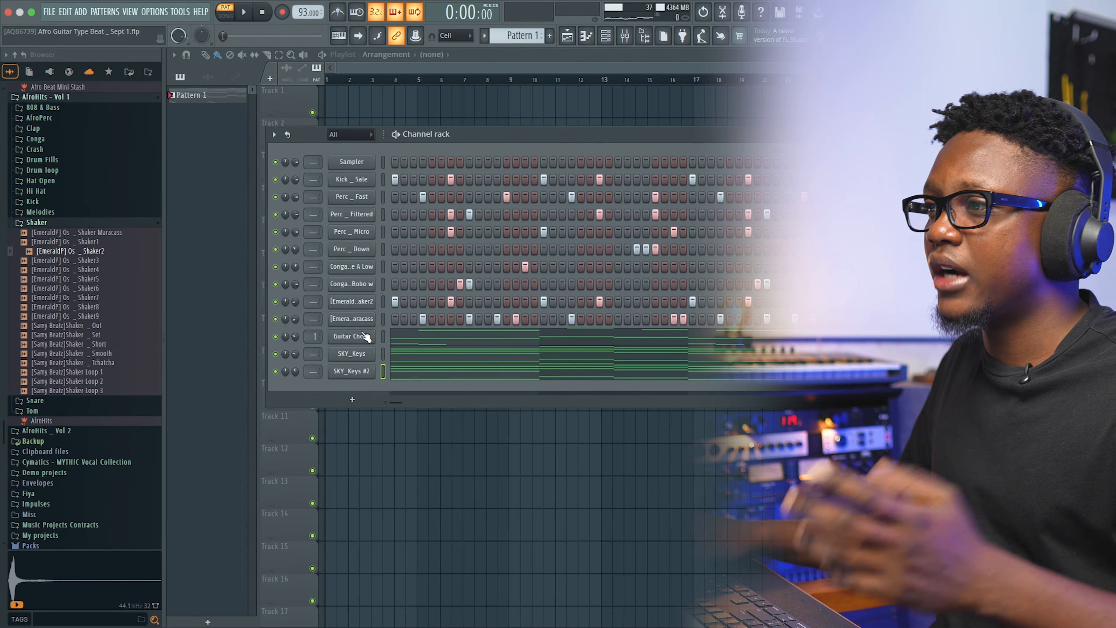
Clone the Guitar Chord channel, close the cloned Kontakt window and record a guitar melody on the new channel.
right_click(365, 337)
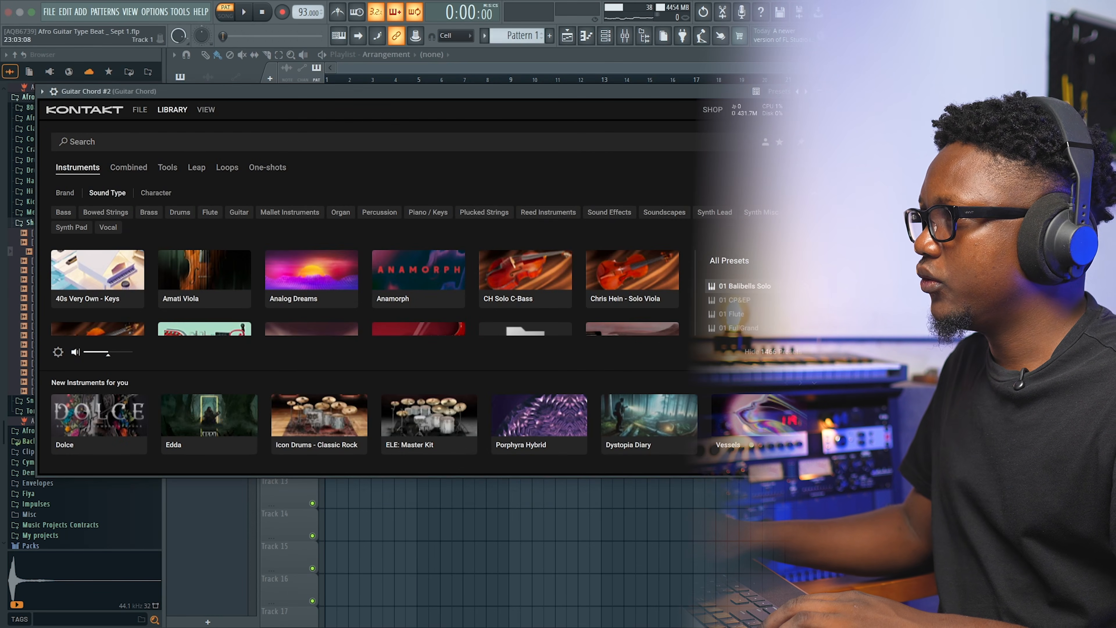
left_click(830, 91)
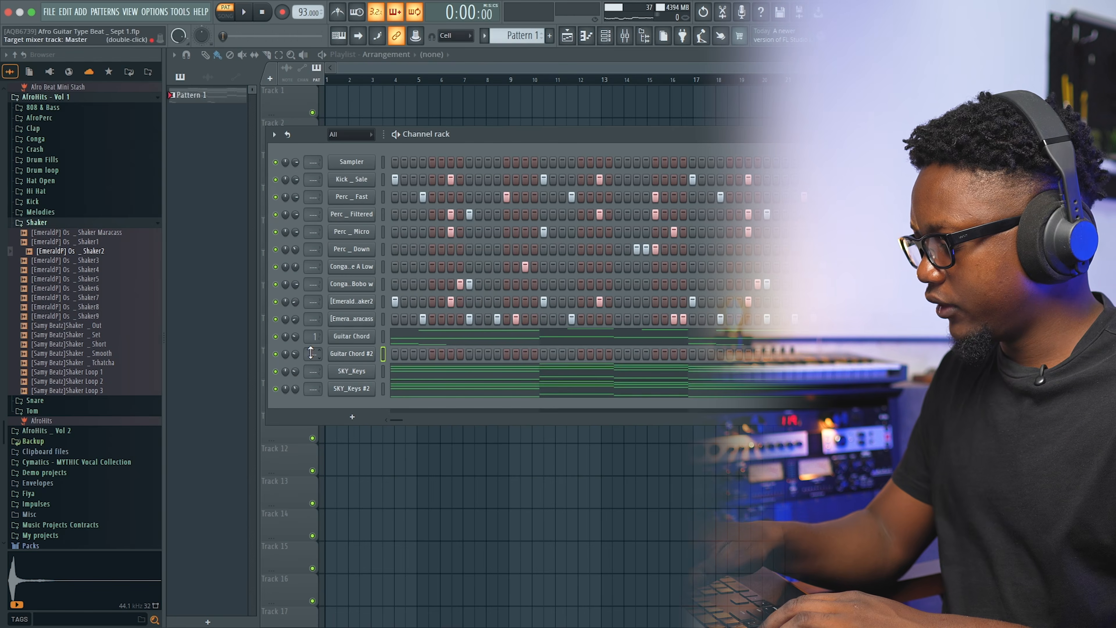
key("space")
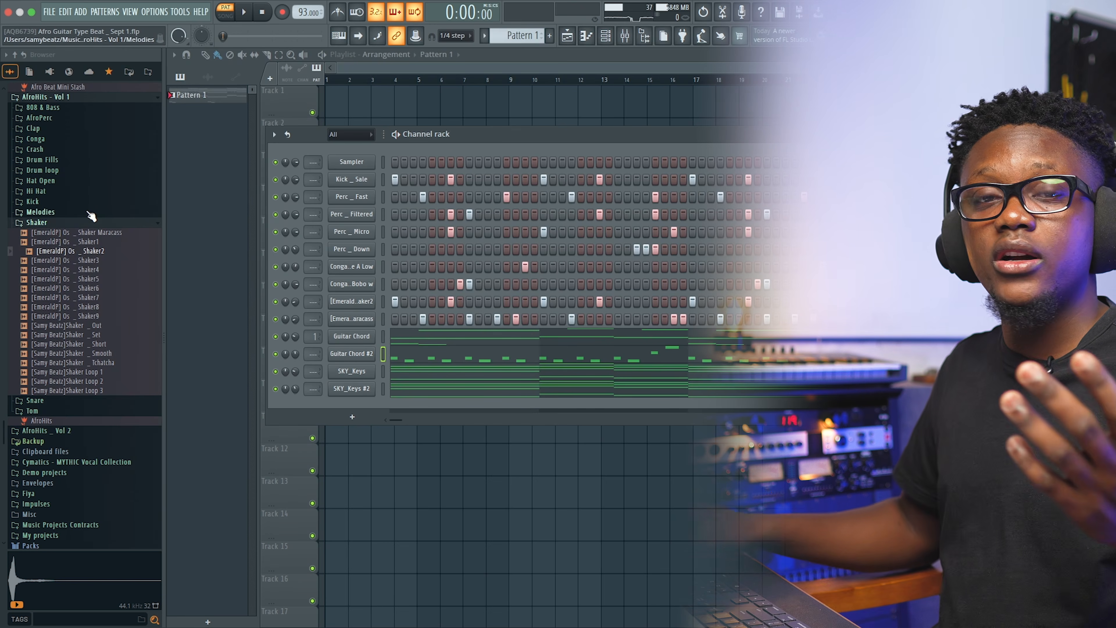
Audition the loops in the Afro Guitar folder of the Afrobeats Essentials Bundle, including the Alone loop.
scroll(104, 222, "up", 10)
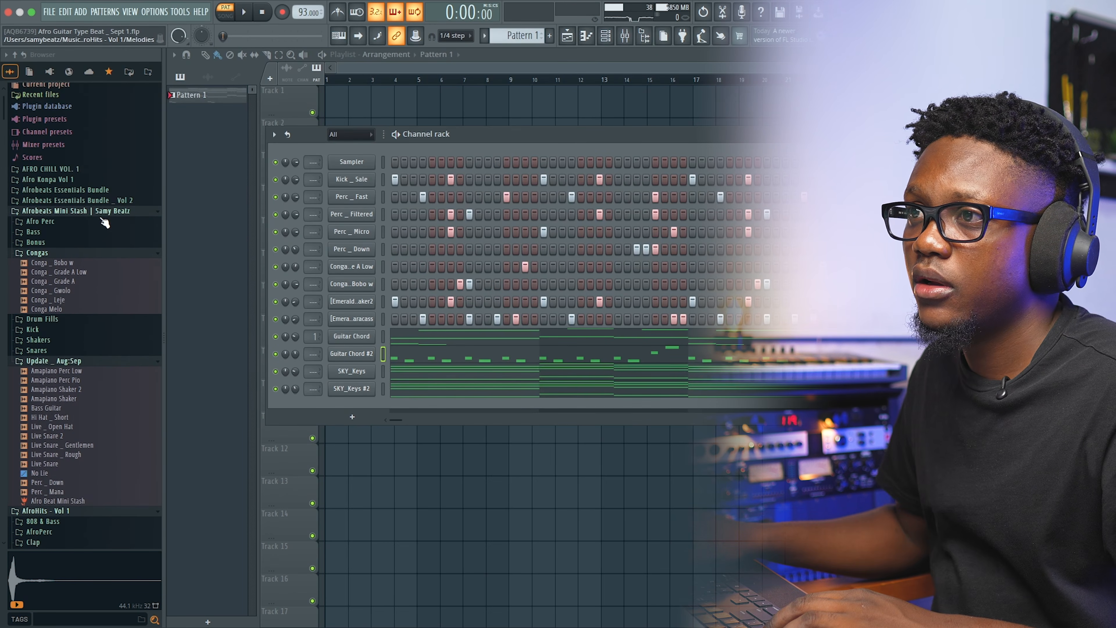
left_click(66, 194)
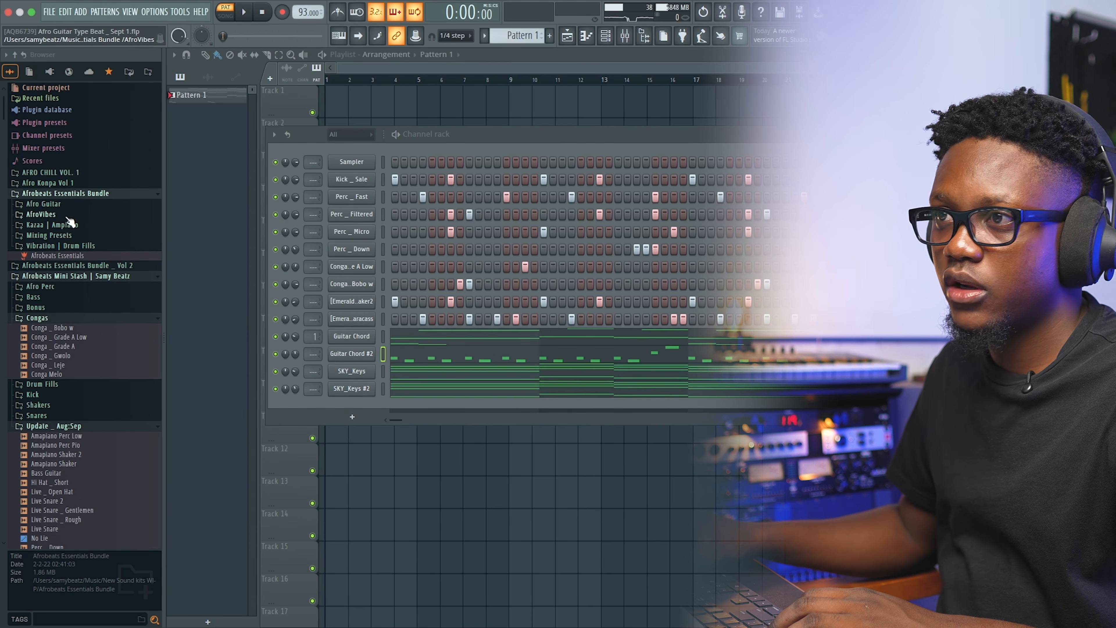
left_click(43, 203)
left_click(64, 252)
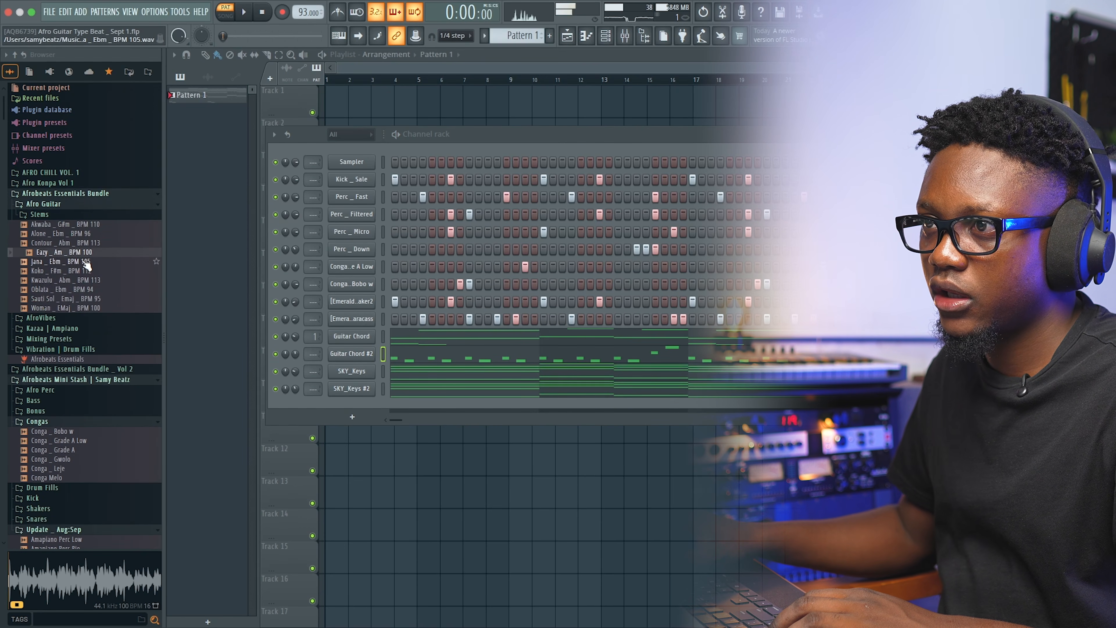
left_click(84, 262)
left_click(82, 274)
left_click(84, 244)
left_click(73, 236)
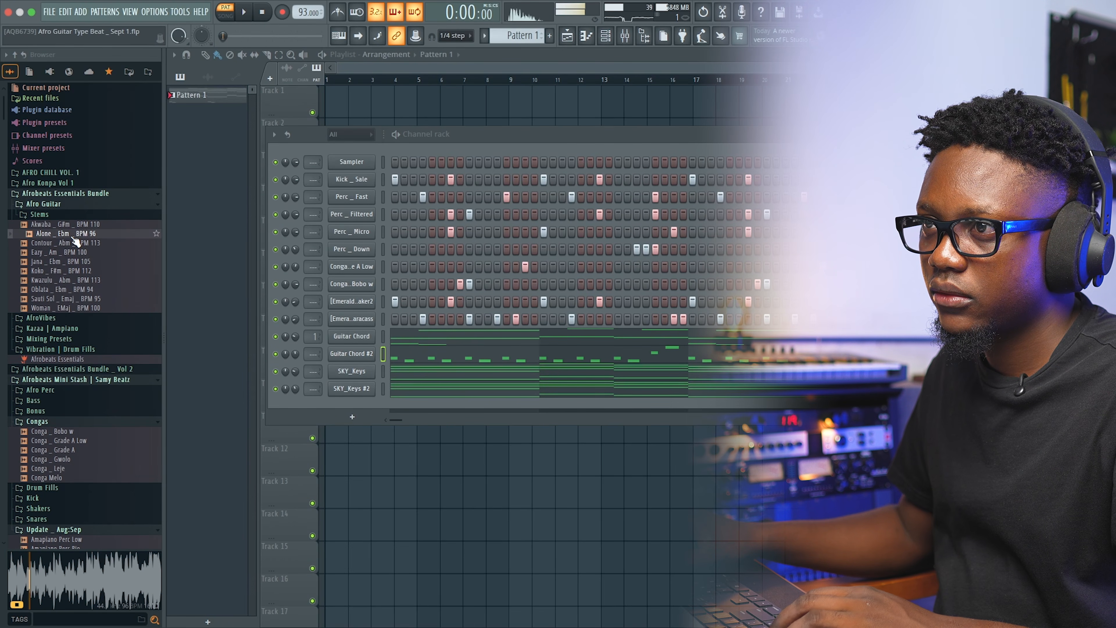
Open the Alone _ Ebm _ BPM 96 folder inside the Afro Guitar Stems and audition its individual tracks.
left_click(40, 215)
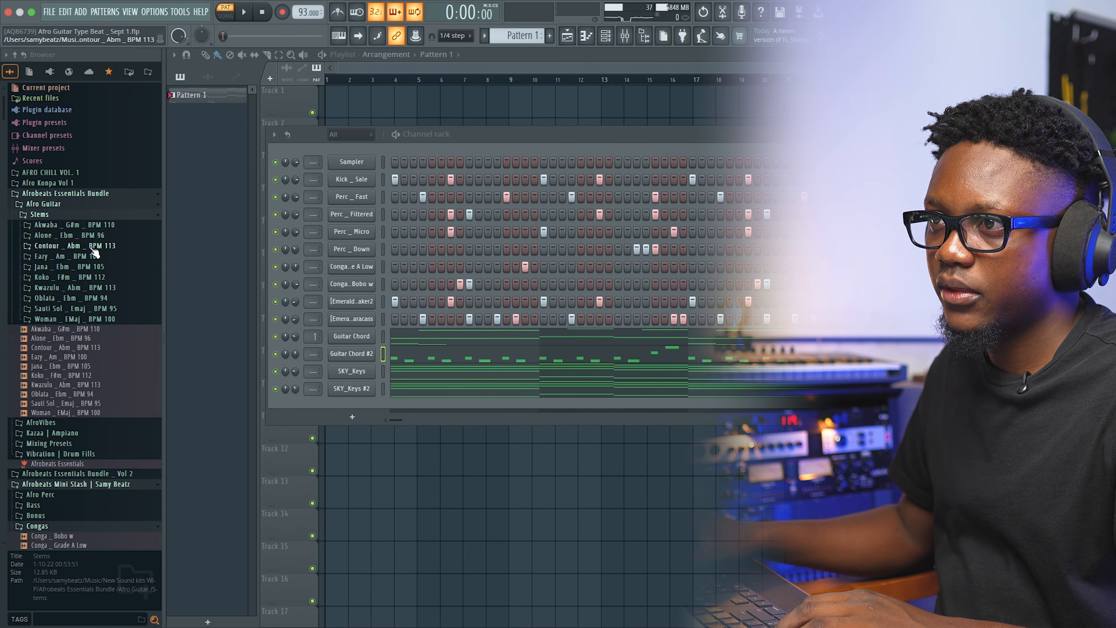
left_click(59, 236)
left_click(58, 273)
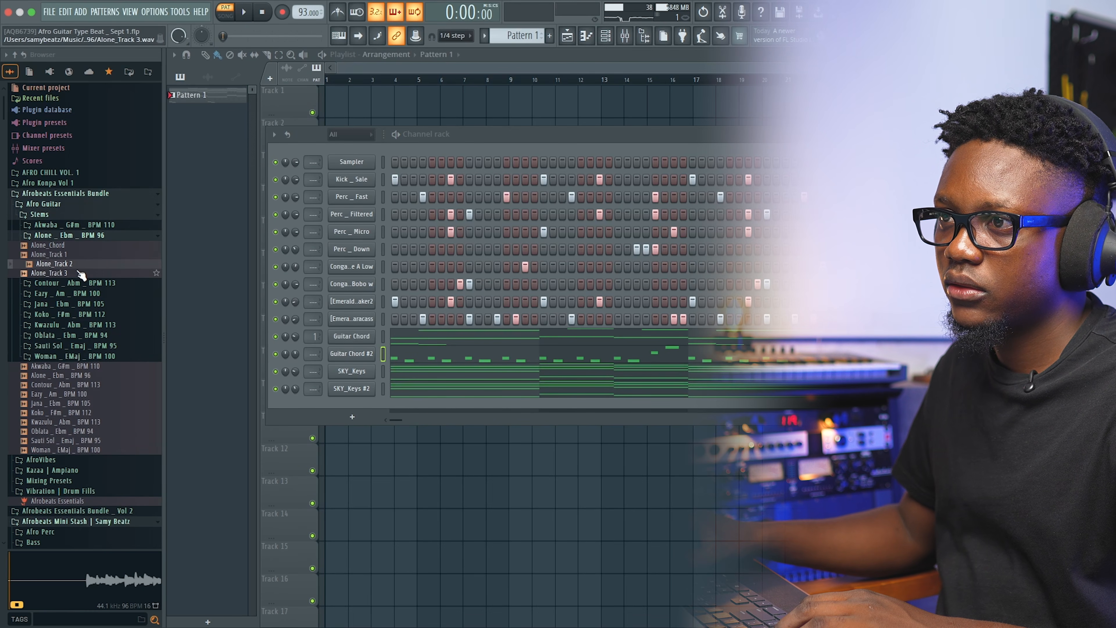
left_click(64, 254)
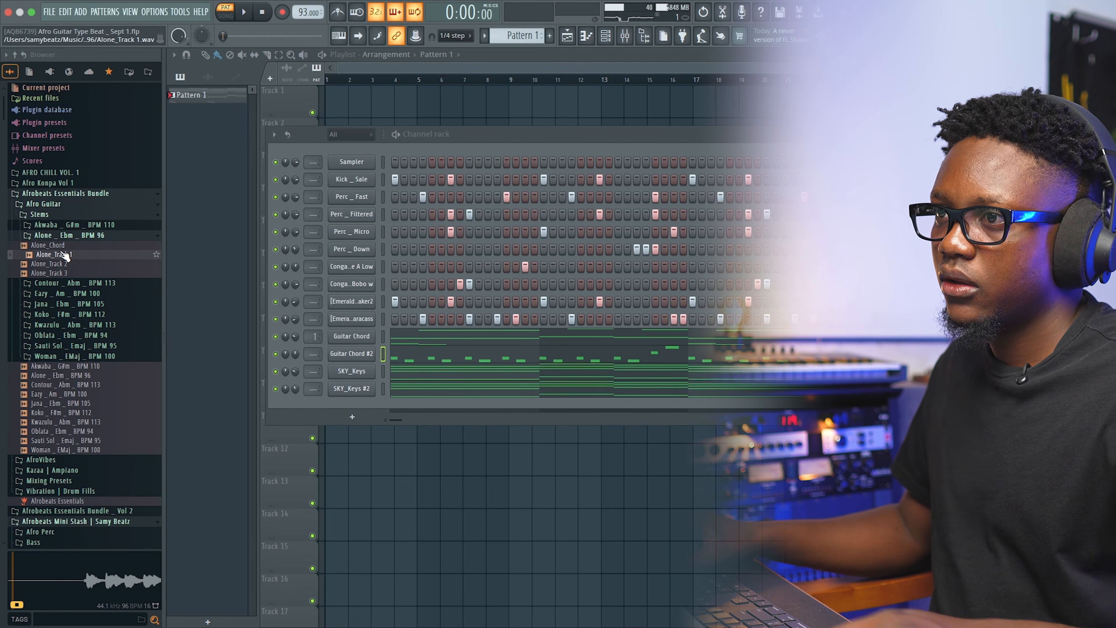
left_click(77, 272)
left_click(85, 293)
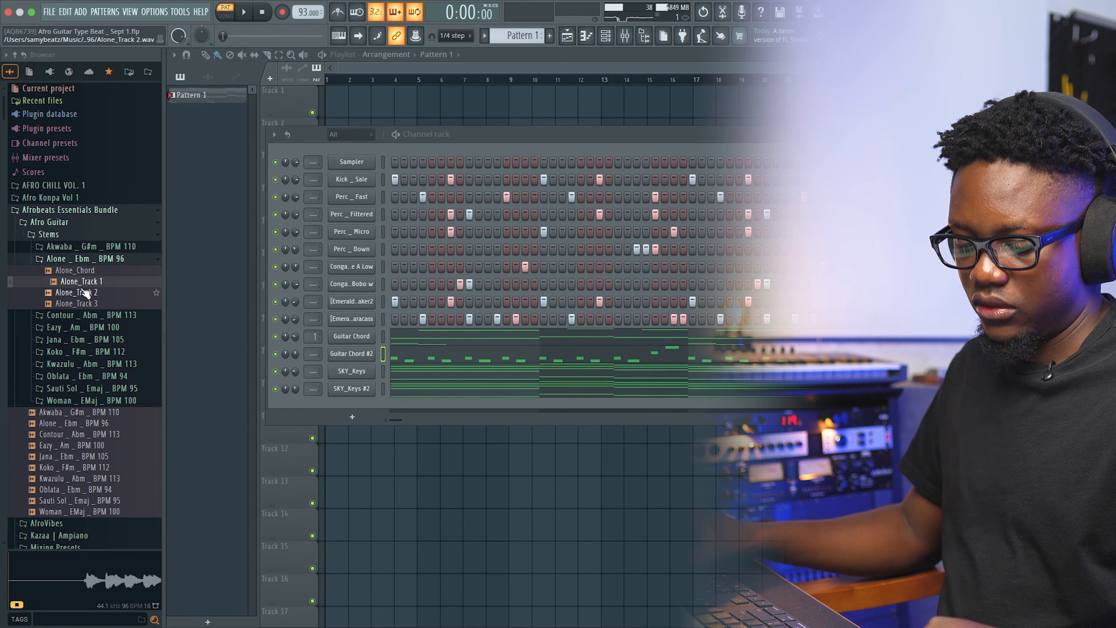
Add the Alone_Track 1, 2 and 3 stems to the playlist, starting at bar 1 on Tracks 3 to 5.
left_click(96, 305, "shift")
left_click_drag(96, 305, 447, 472)
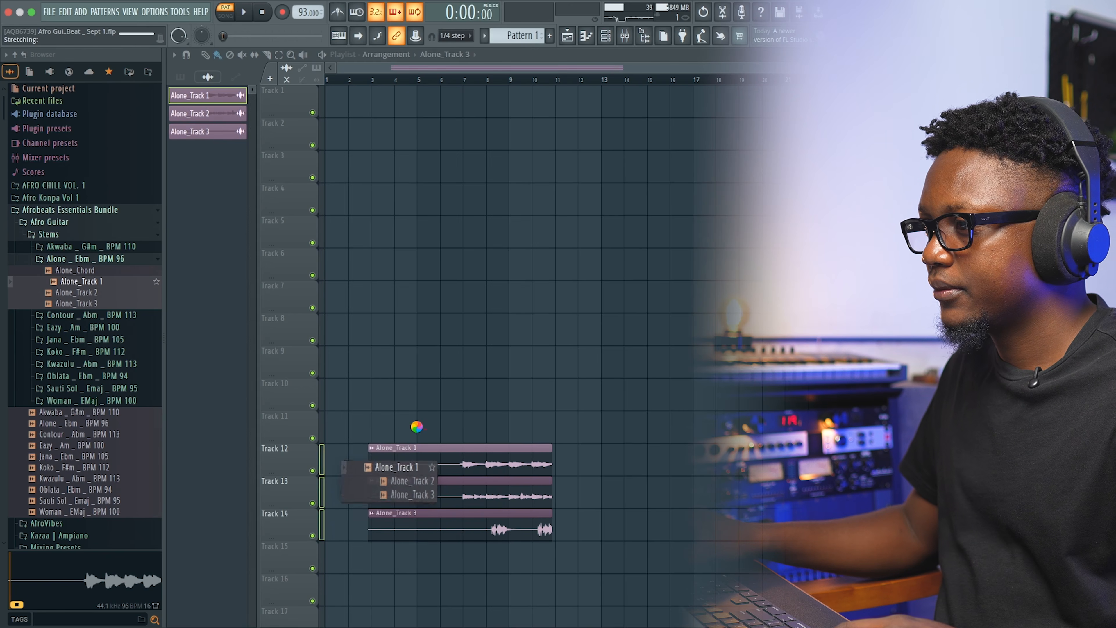
left_click_drag(589, 536, 369, 414)
left_click_drag(417, 457, 117, 162)
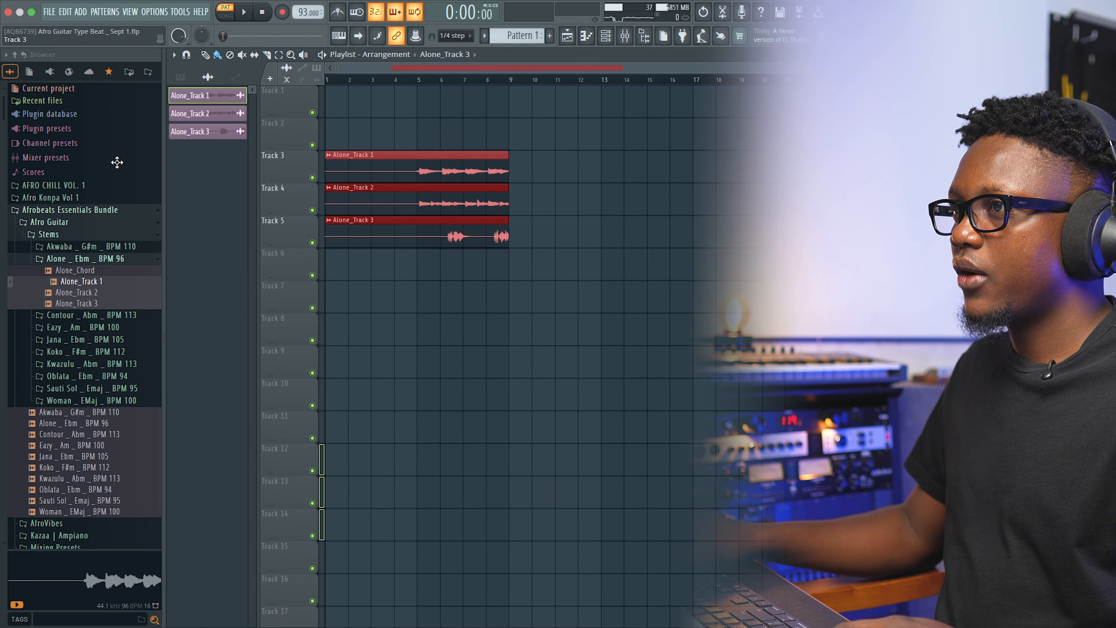
Place Pattern 1 at bar 1 on Track 1 and delete the Alone_Track 1 and Alone_Track 2 audio clips.
left_click(538, 38)
left_click_drag(374, 125, 255, 46)
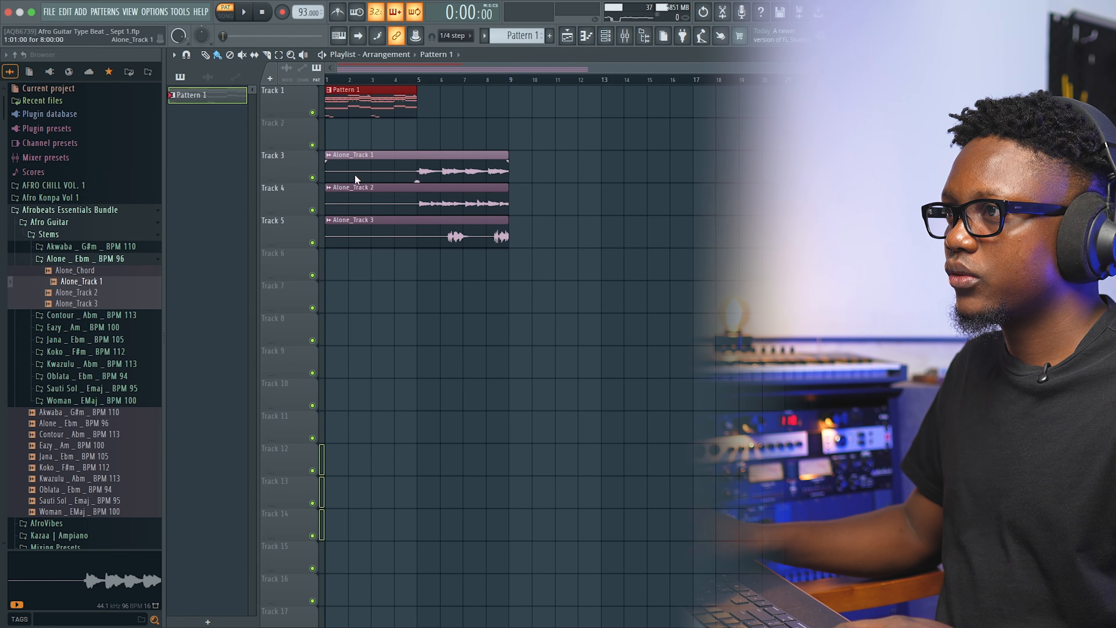
left_click(216, 80)
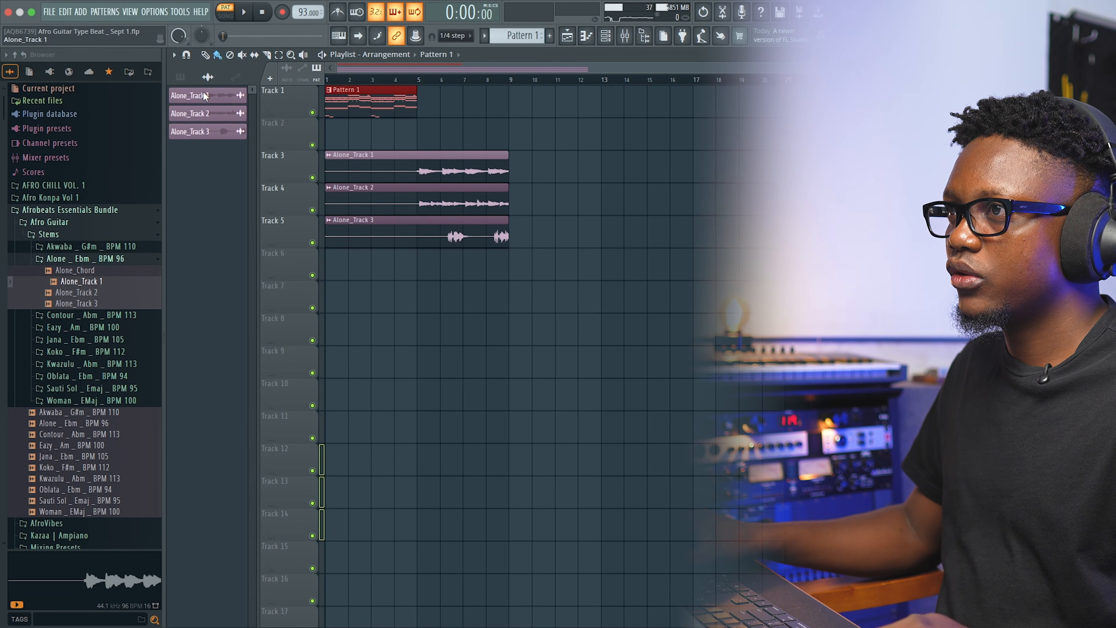
right_click(211, 111)
left_click(255, 252)
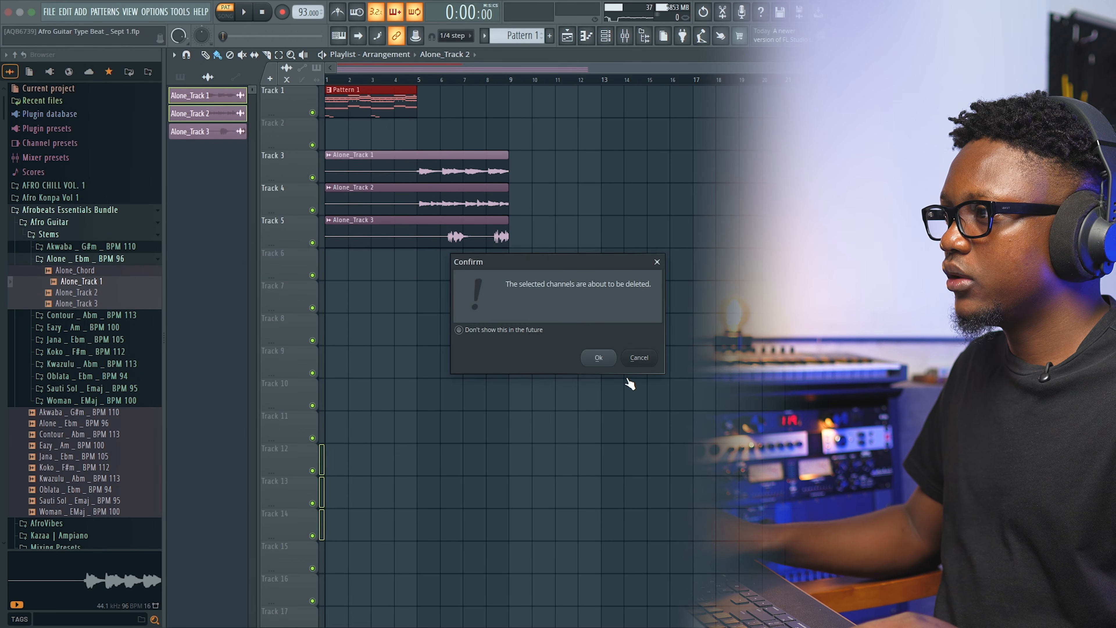
left_click(598, 357)
With snap set to Cell, trim the first four bars off Alone_Track 3 and move it to bar 1 on Track 2.
left_click_drag(324, 217, 415, 218)
key("ctrl+z")
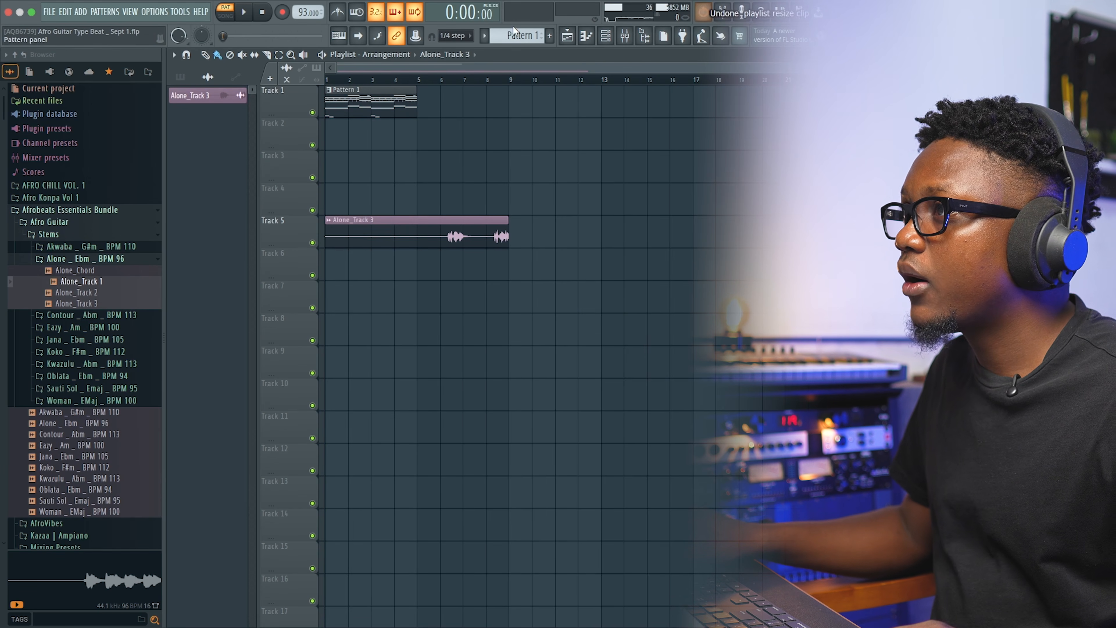
left_click(458, 36)
left_click(452, 47)
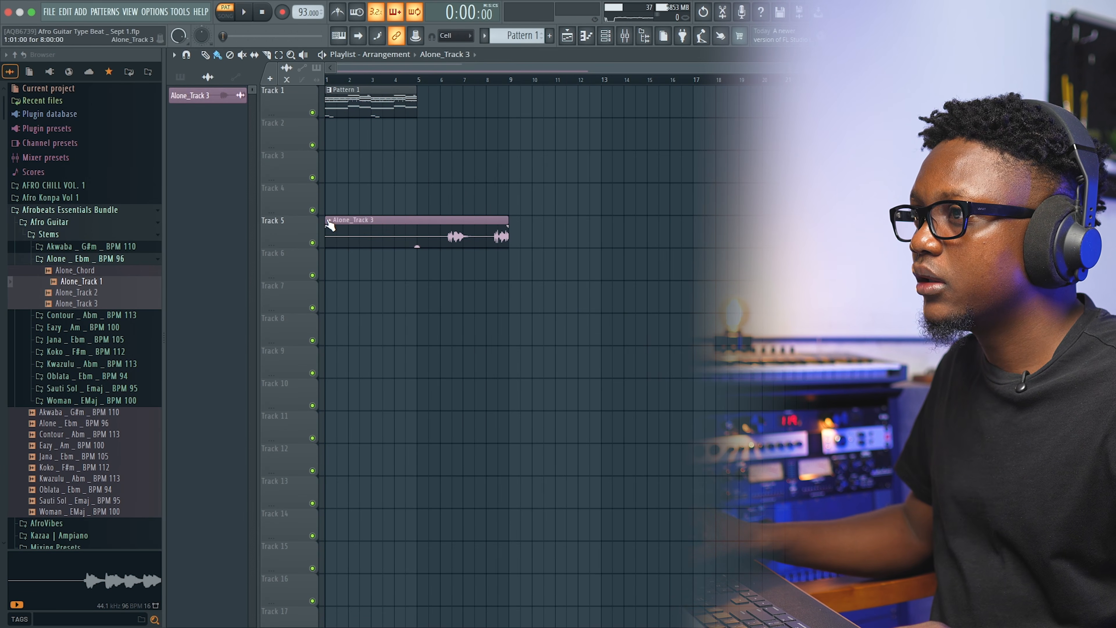
left_click_drag(325, 219, 302, 128)
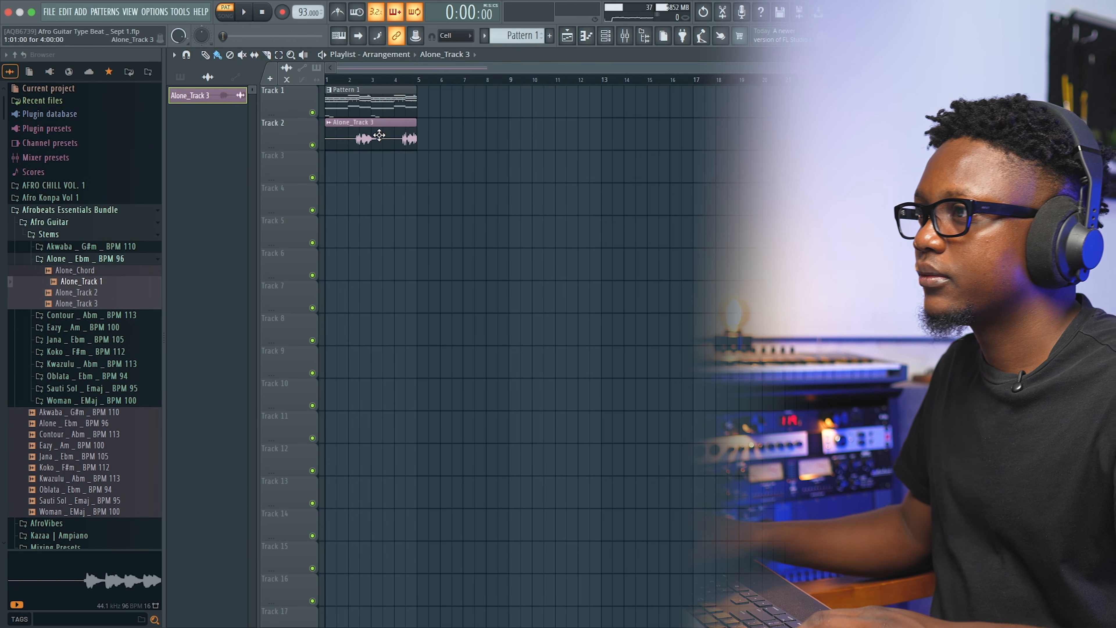
Set the Alone_Track 3 channel volume to 20% and play the song.
double_click(379, 139)
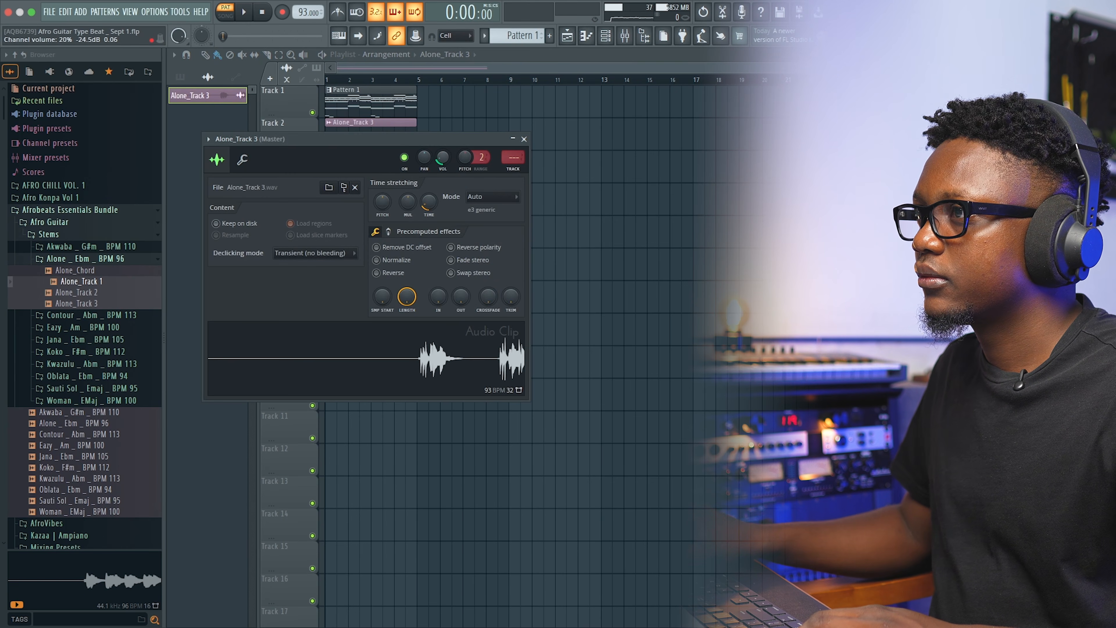
left_click(244, 12)
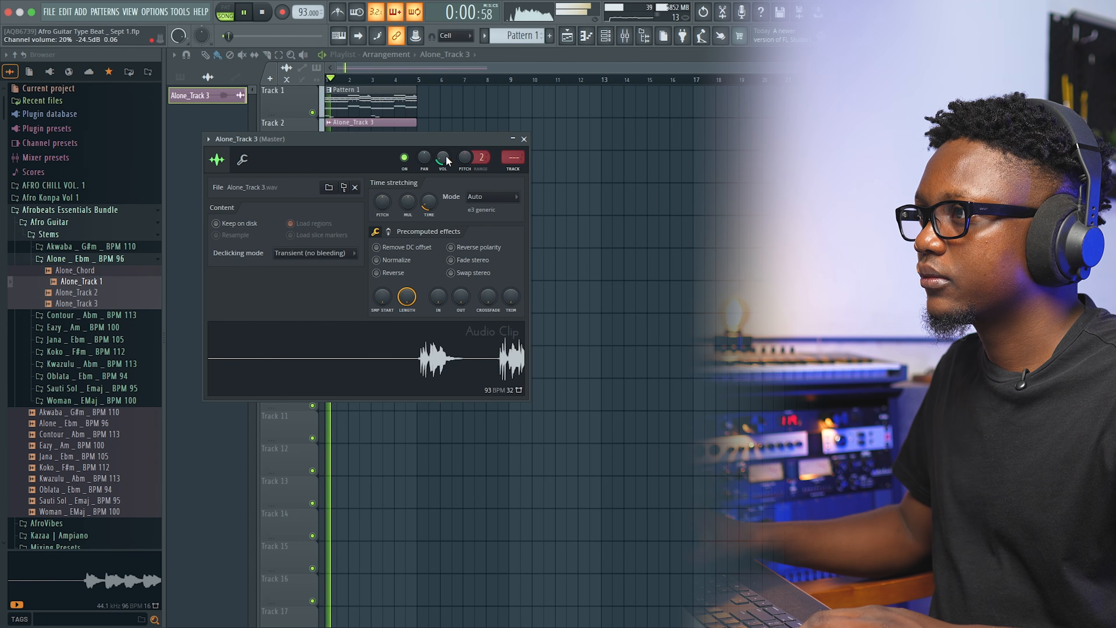
left_click(606, 39)
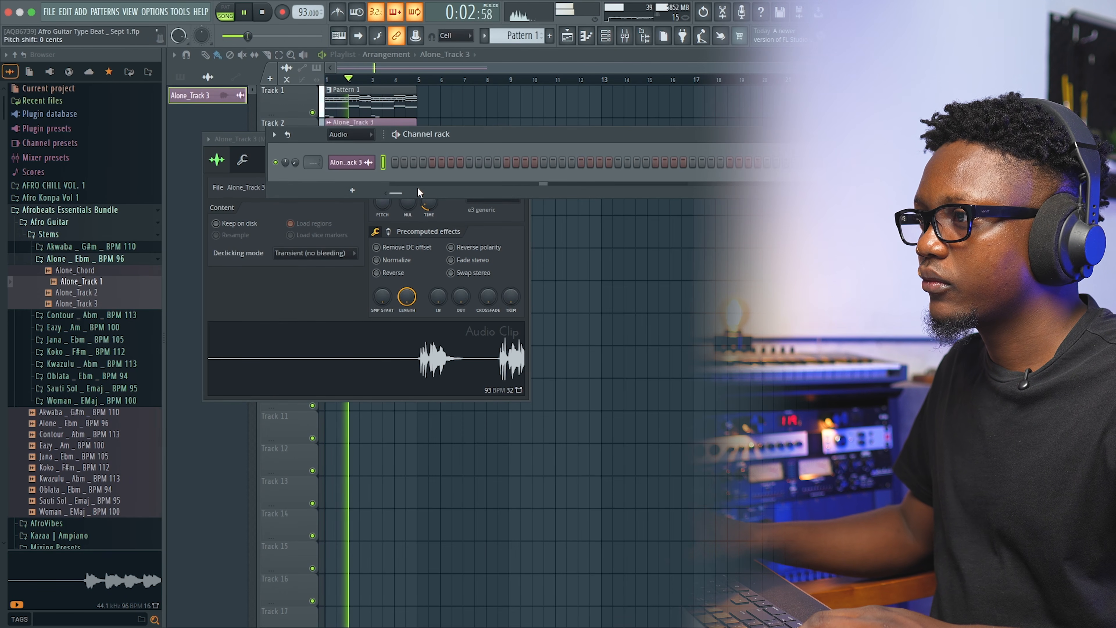
left_click(572, 58)
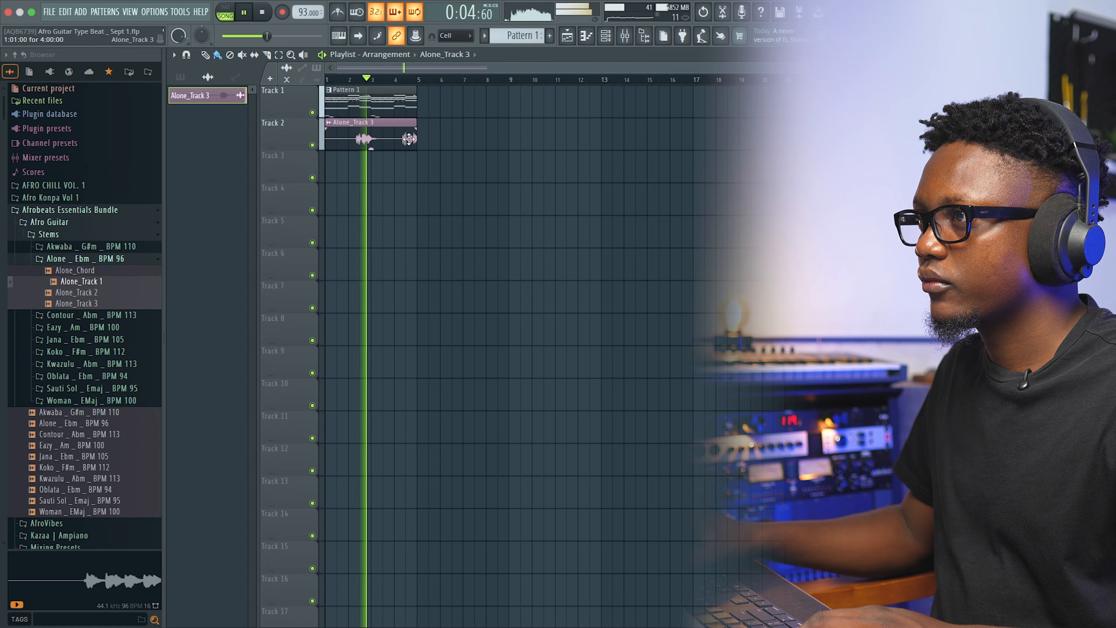
Raise the Alone_Track 3 channel volume and replay the song from bar 2.
double_click(370, 145)
key("space")
left_click_drag(448, 164, 448, 152)
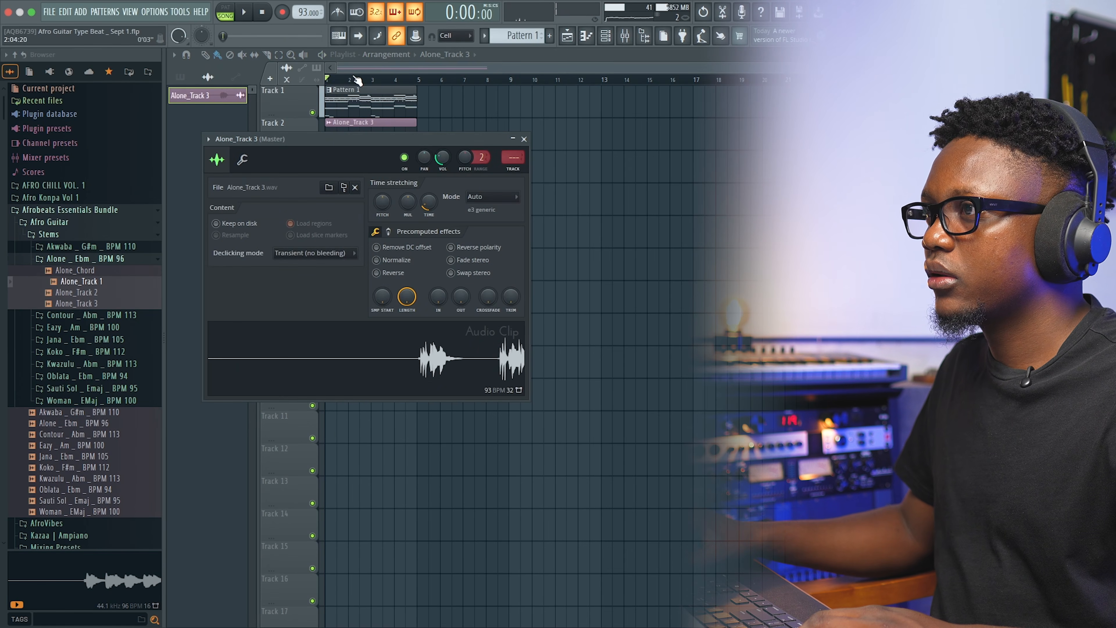
left_click(355, 78)
key("space")
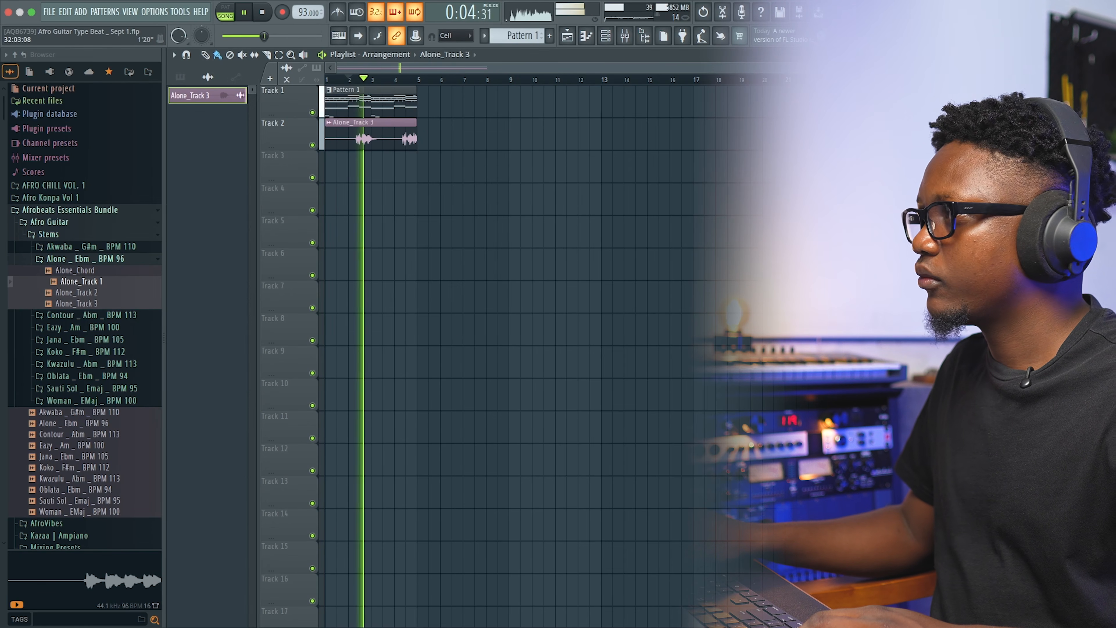
Adjust the Alone_Track 3 channel volume to 36%, play the song and close the clip's settings.
scroll(476, 193, "up", 5)
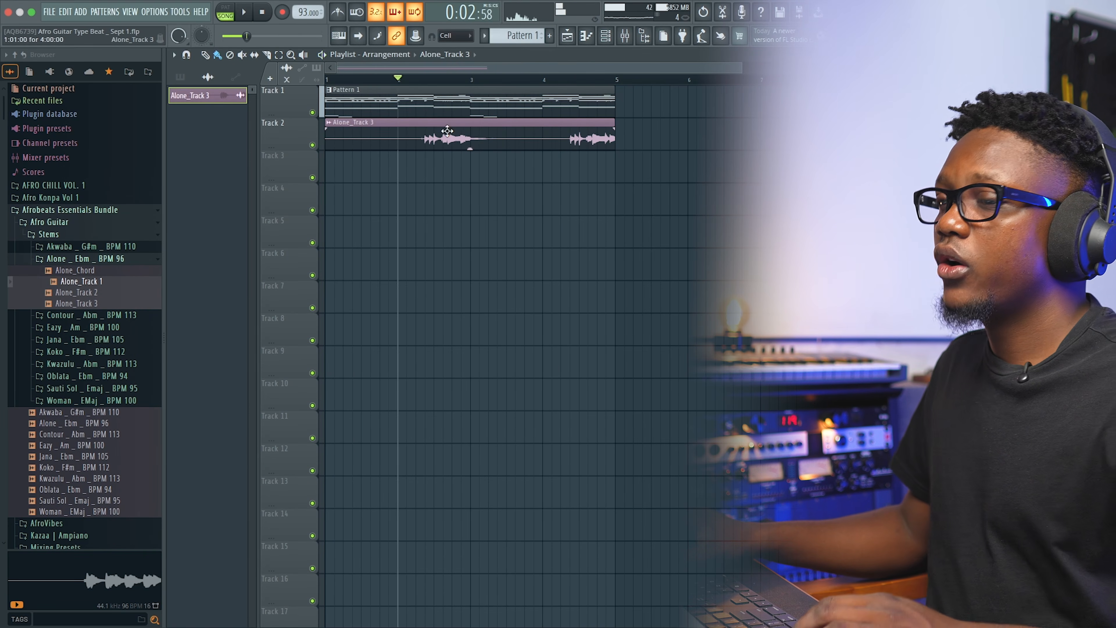
double_click(448, 125)
left_click_drag(441, 158, 441, 147)
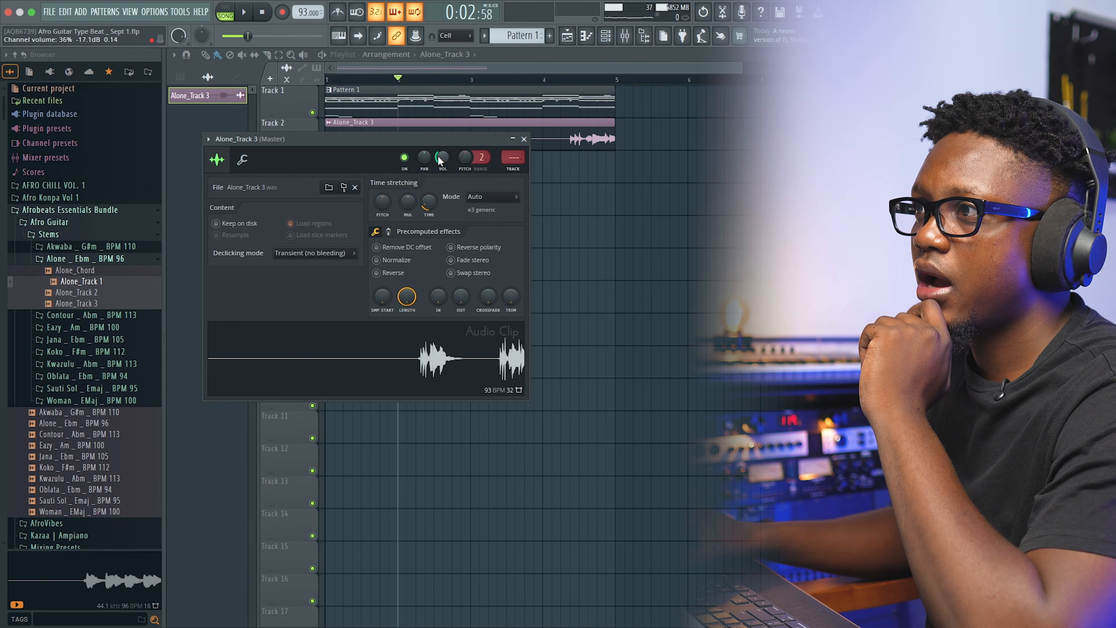
left_click(242, 159)
left_click(216, 159)
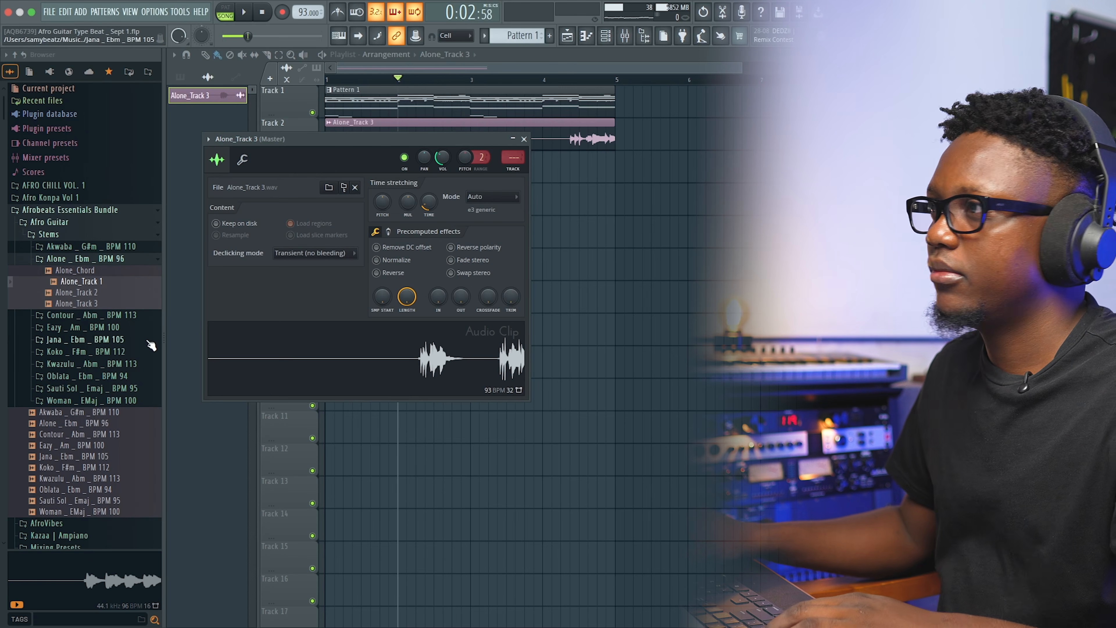
key("space")
left_click(523, 139)
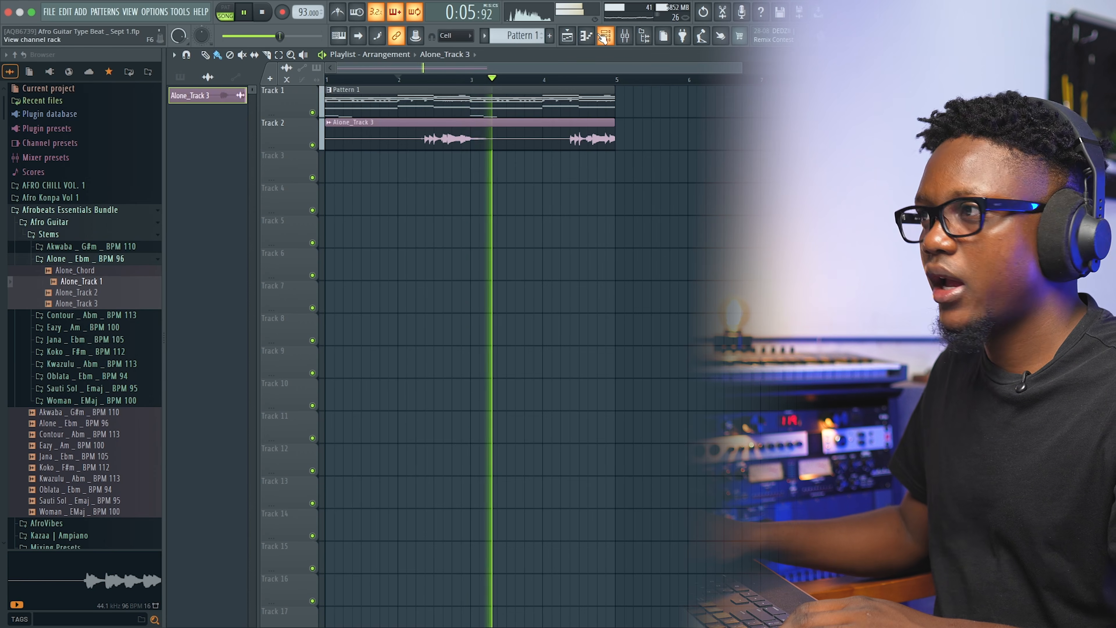
Show all channels in the channel rack, mute Guitar Chord #2 and play the song.
left_click(587, 38)
left_click(370, 133)
left_click(357, 147)
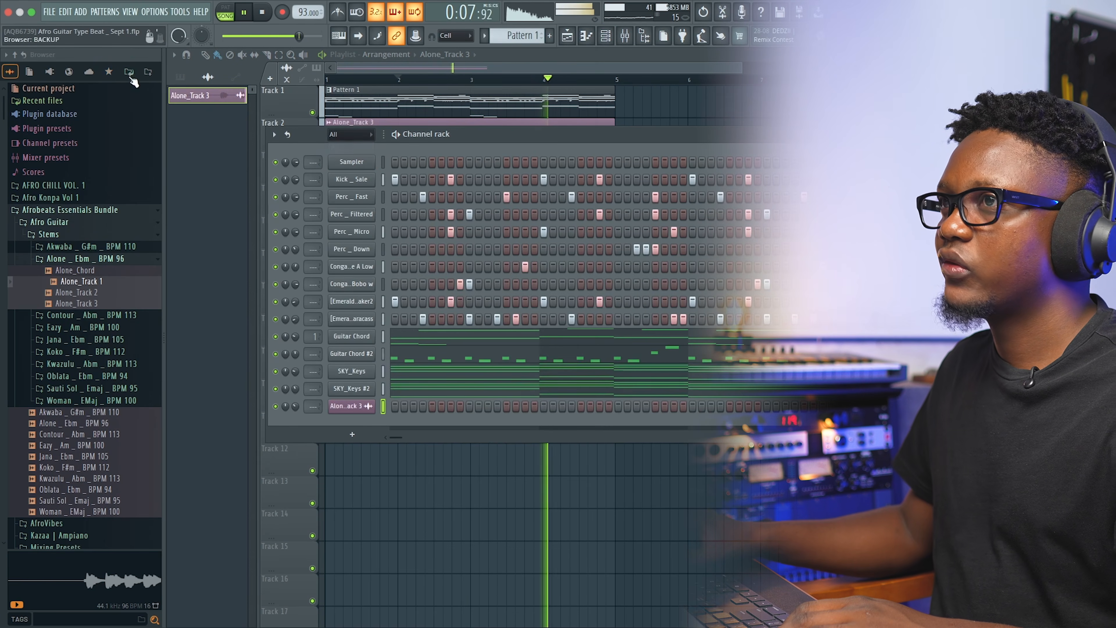
left_click(80, 12)
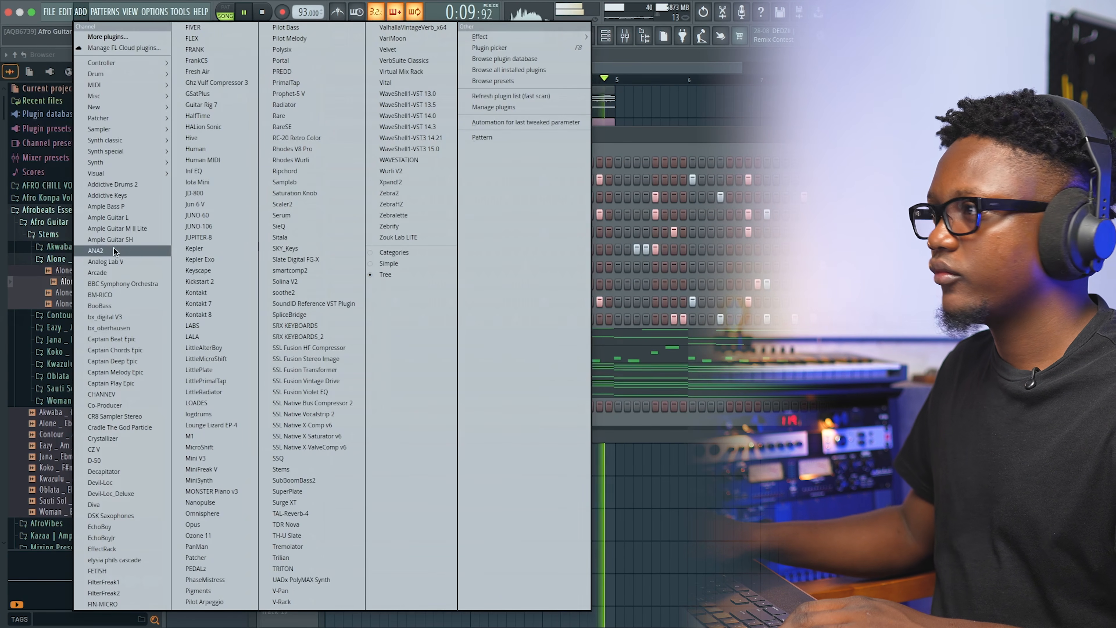
left_click(527, 301)
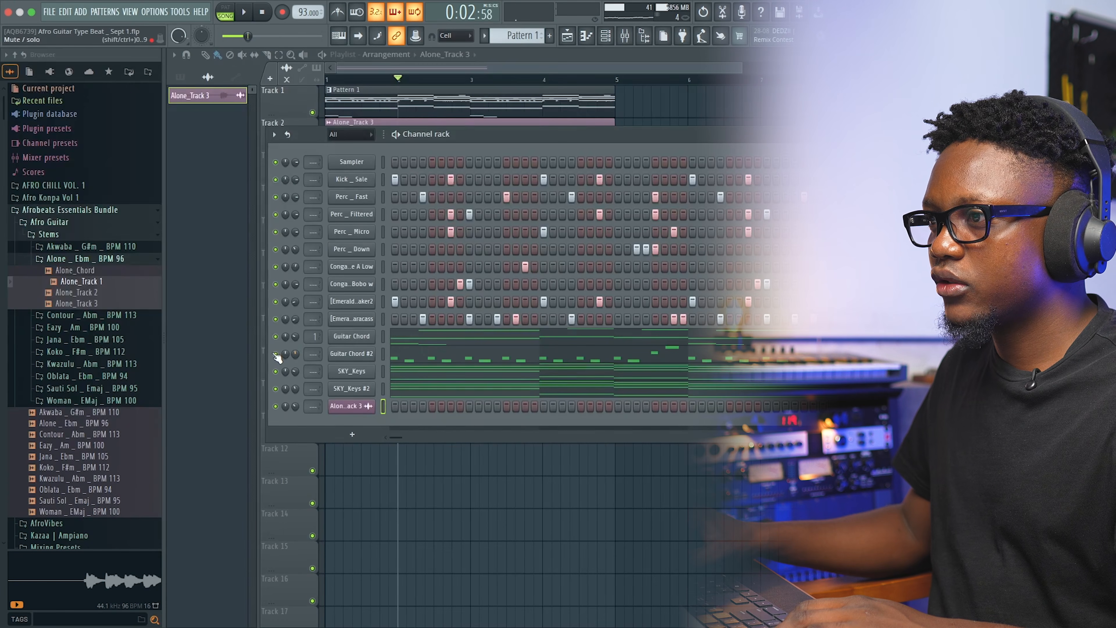
key("space")
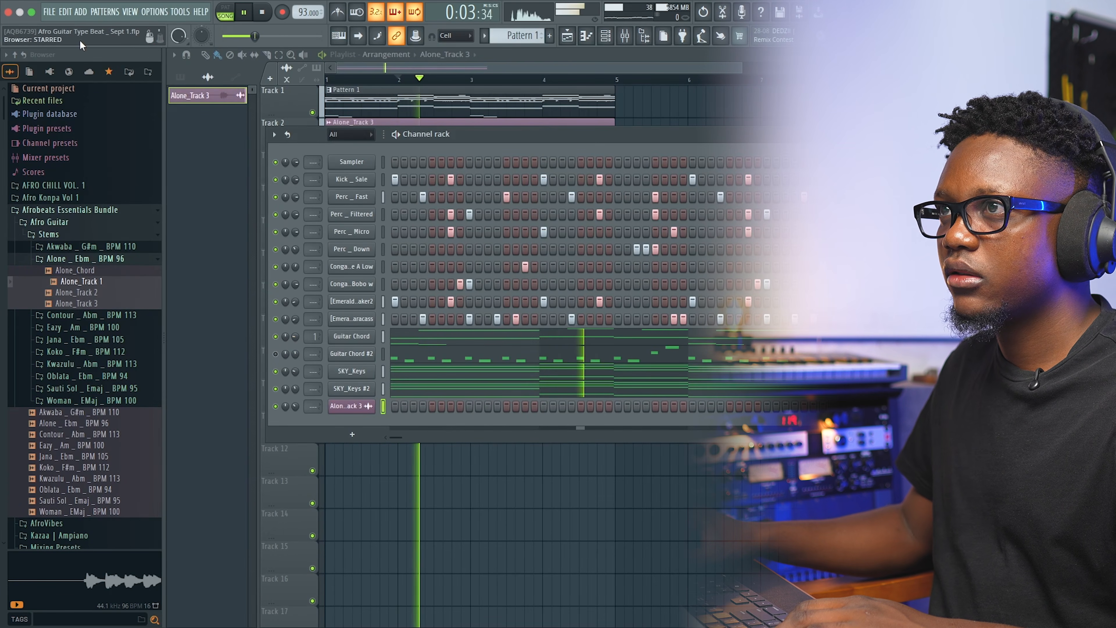
Add an Omnisphere channel, load the Sine Bass preset and close its window.
left_click(80, 11)
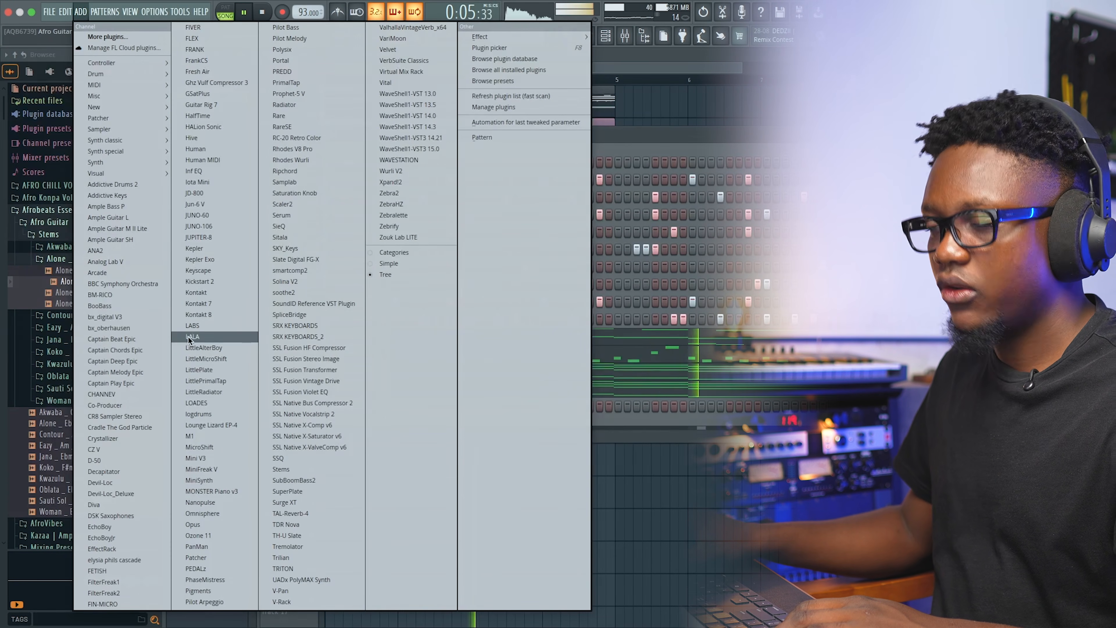
left_click(203, 513)
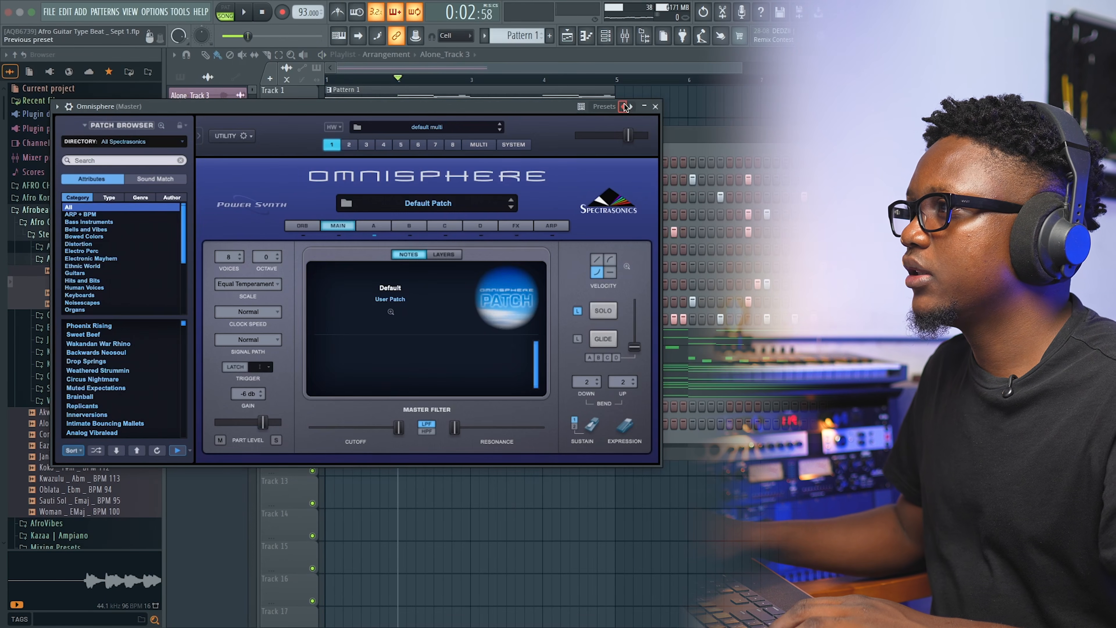
left_click(624, 107)
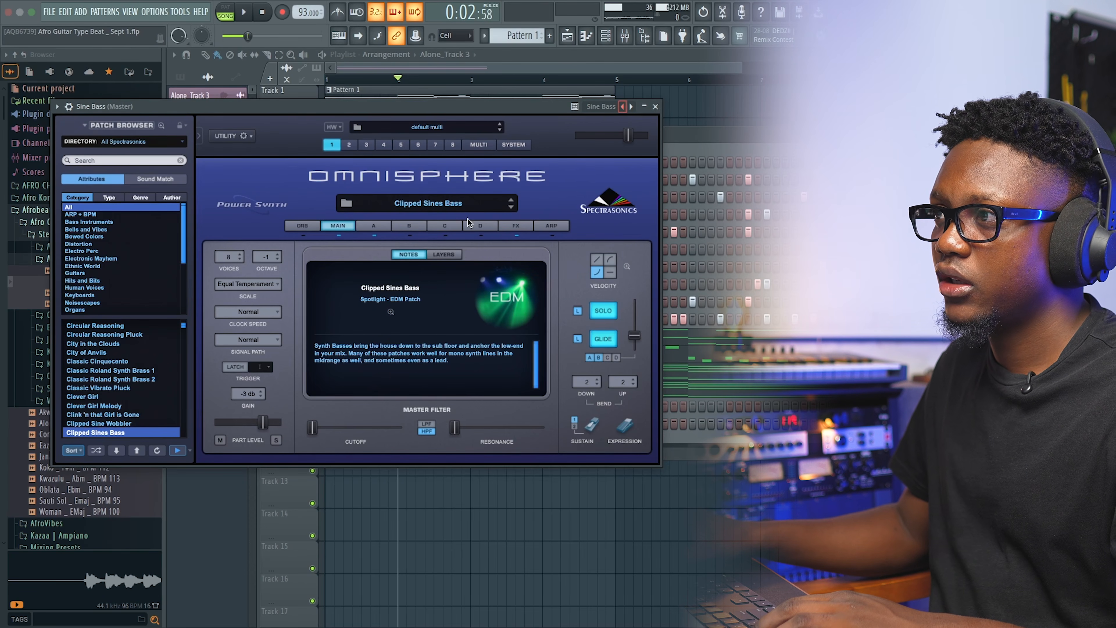
left_click(645, 107)
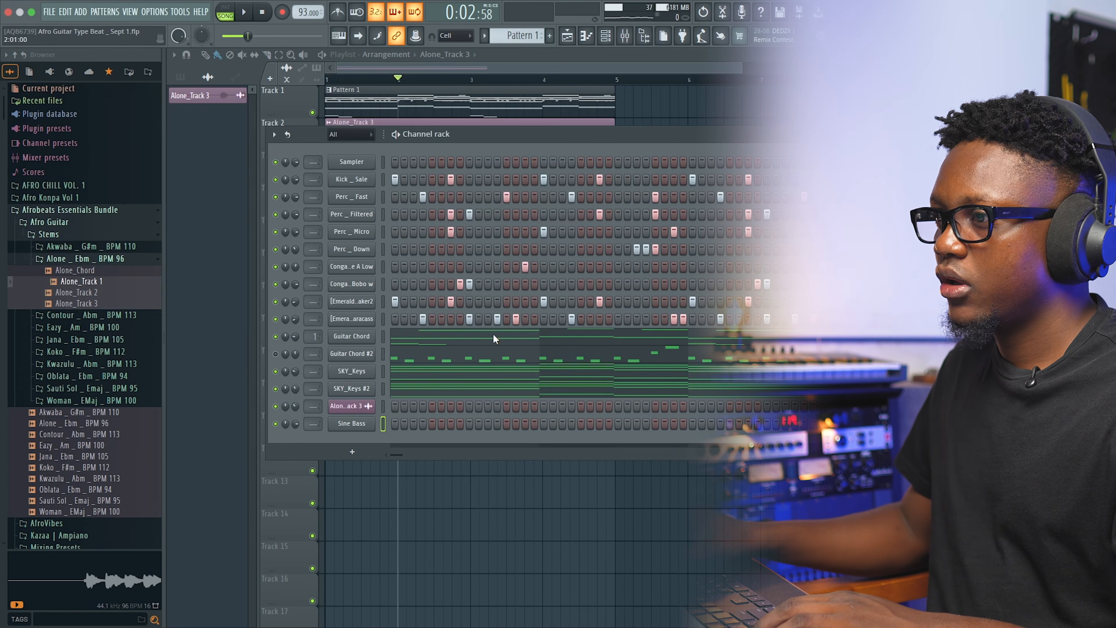
Add repeating B3, D#4 and C#4 notes across four bars for Sine Bass, extend them to join end to end, and play them.
right_click(341, 429)
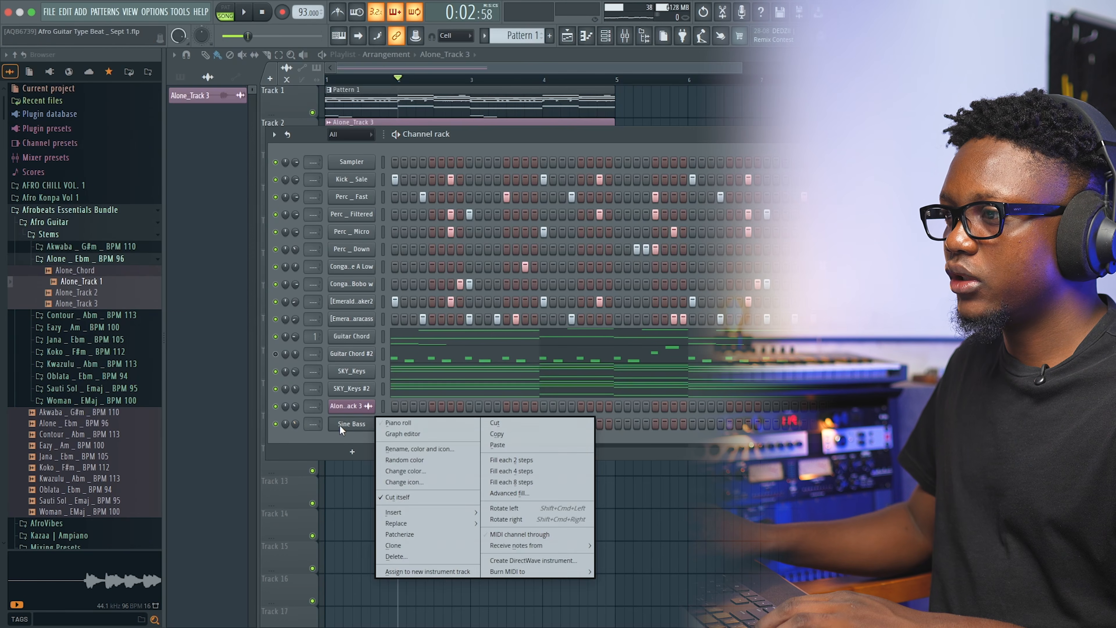
left_click(421, 426)
left_click(222, 398)
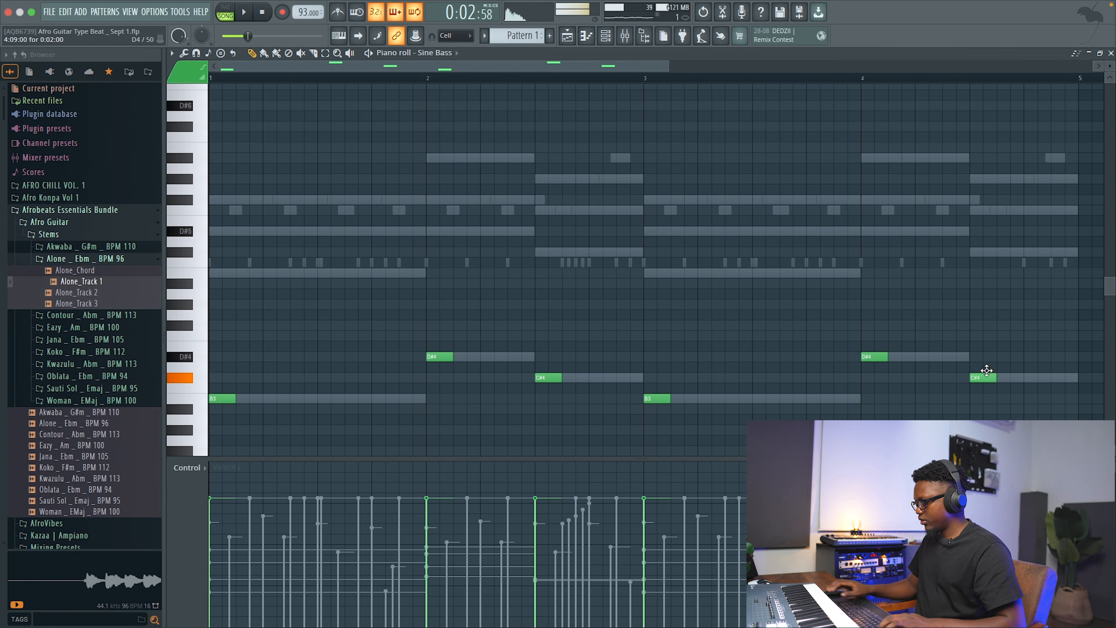
key("ctrl+l")
key("space")
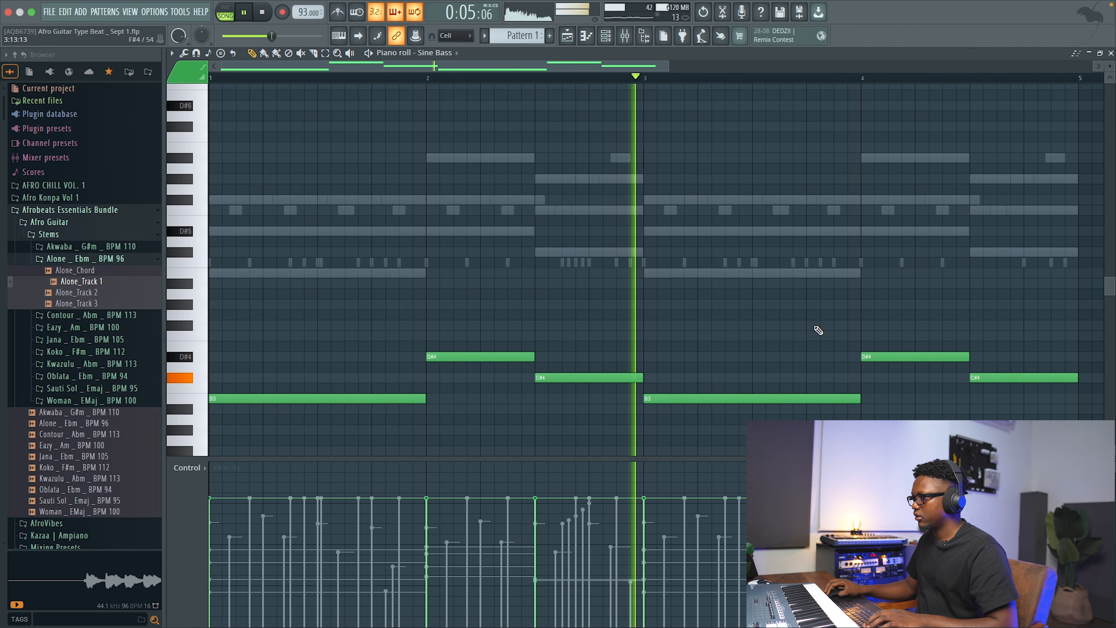
key("space")
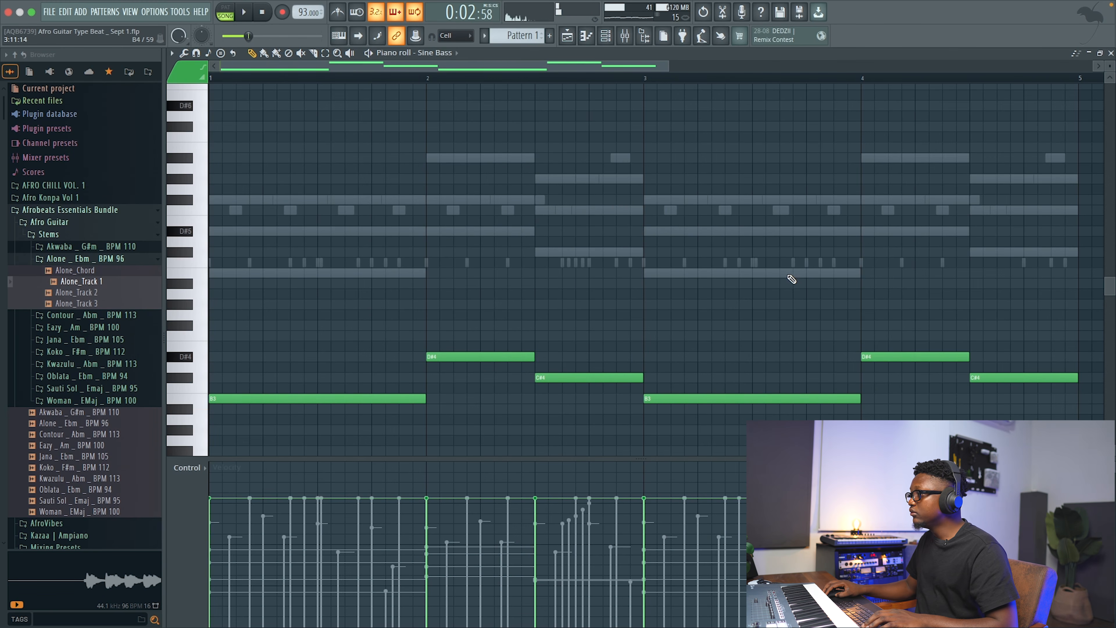
Add a four-step B4 bass note at 3:11 during playback, then close the Sine Bass piano roll.
key("space")
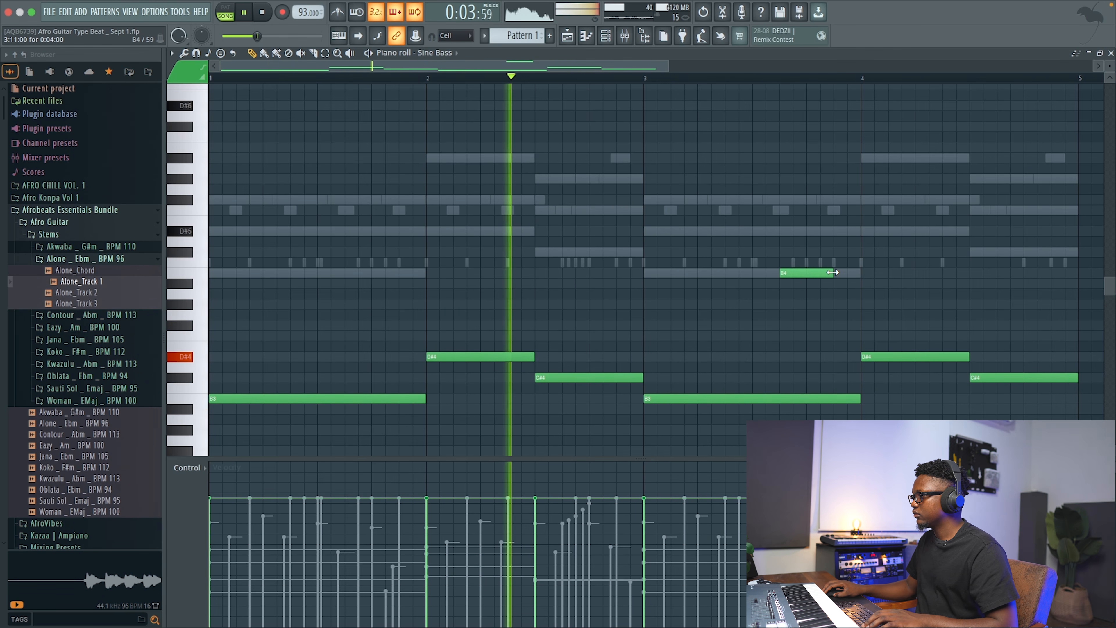
left_click_drag(805, 272, 834, 275)
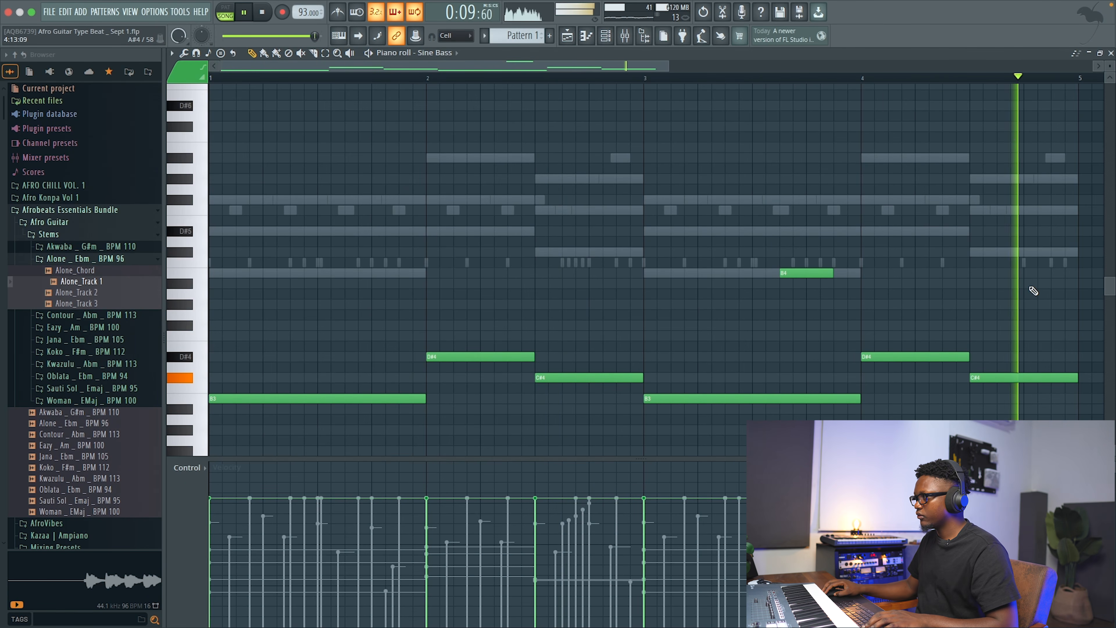
left_click(1111, 54)
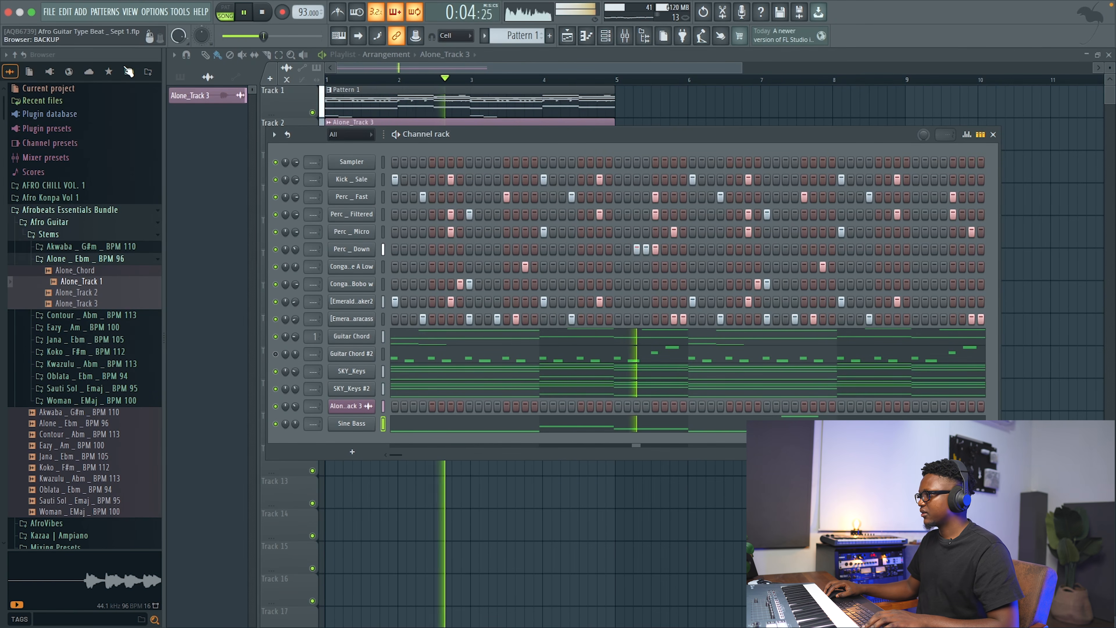
key("space")
Duplicate the Perc _ Down hits from bar 2 into bar 4 and close its piano roll.
right_click(359, 250)
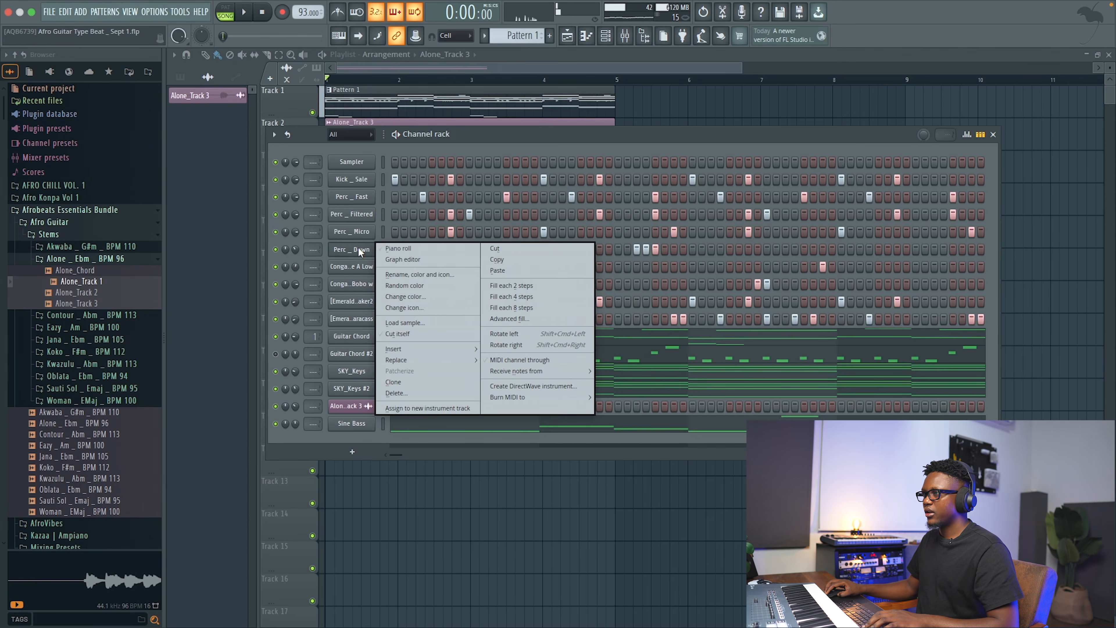
left_click(400, 249)
left_click_drag(653, 88, 74, 145)
key("ctrl+b")
left_click(1110, 53)
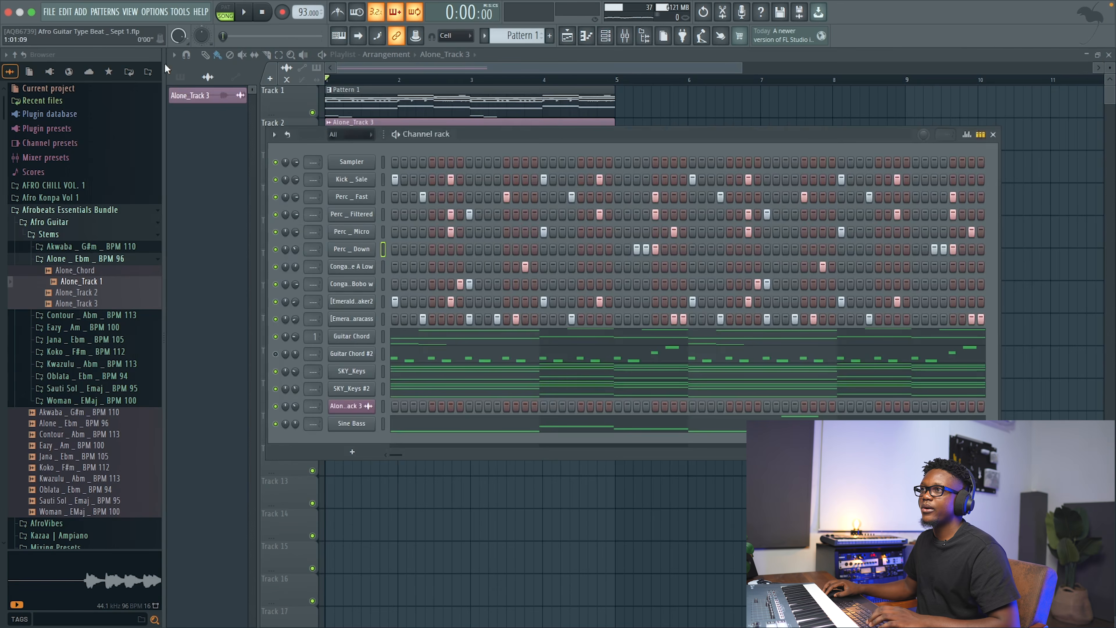
Add a Nexus instrument from the synth plugins as a new channel.
left_click(83, 12)
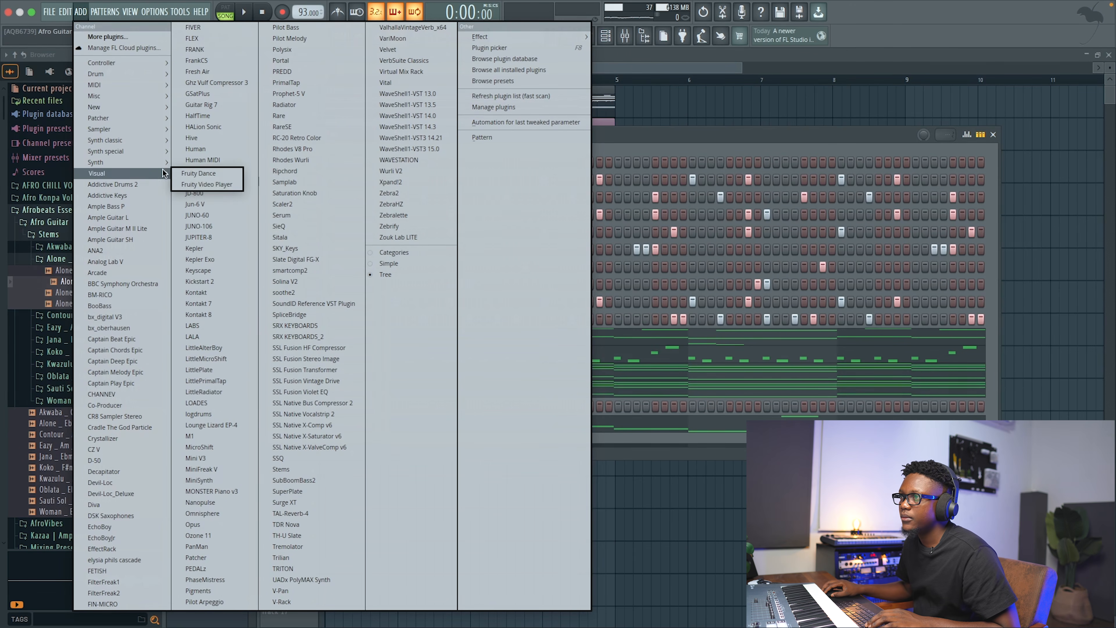
mouse_move(141, 162)
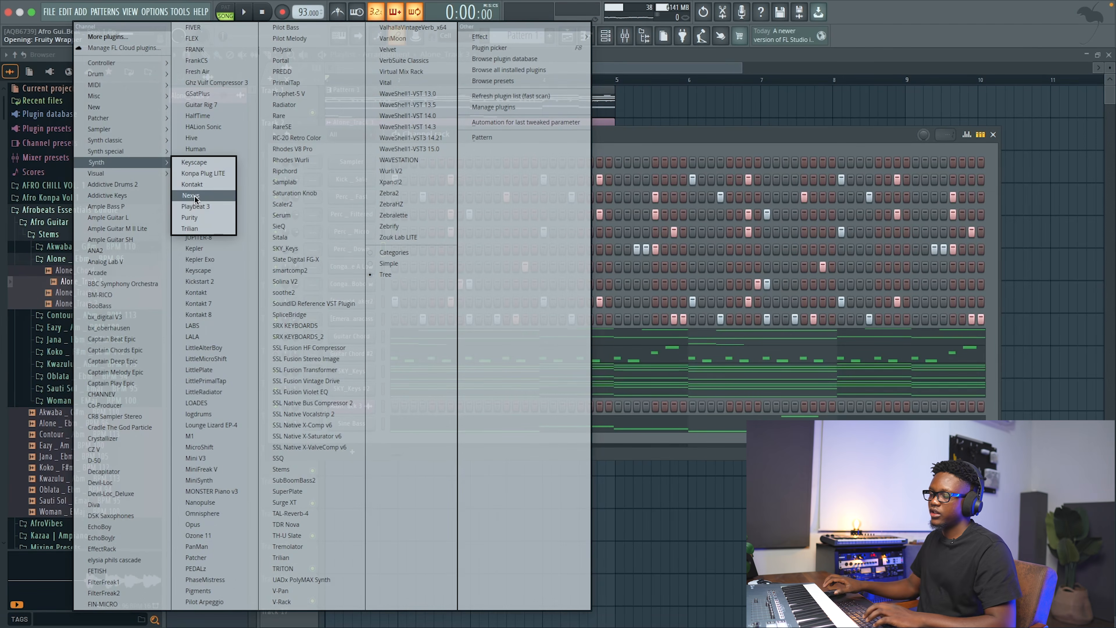
left_click(193, 195)
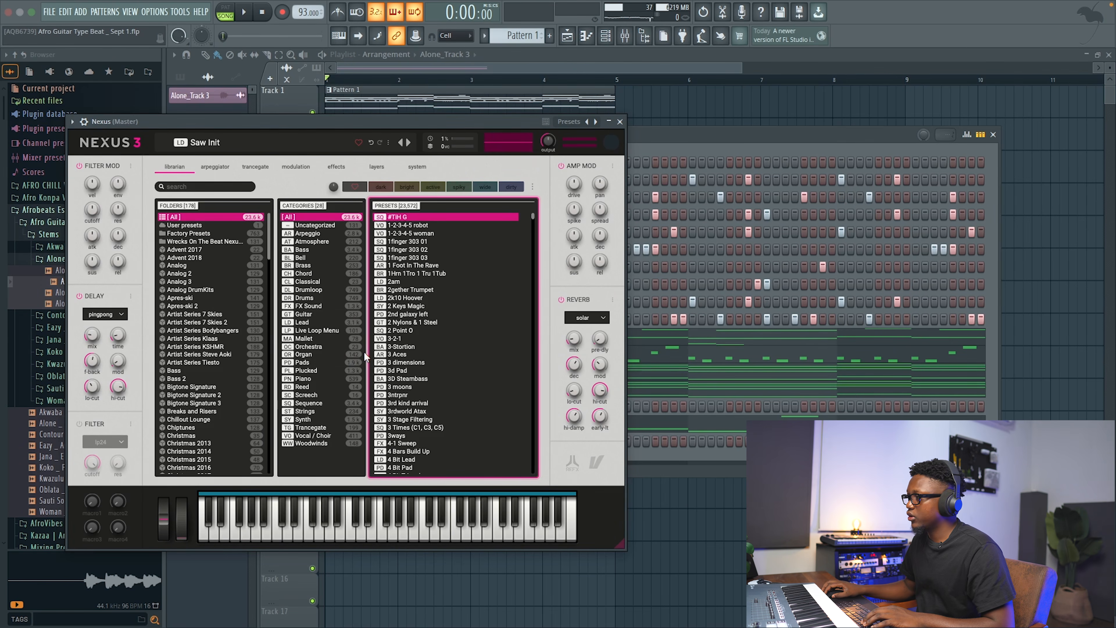
Browse the Nexus Strings category, select the True Staccato! 2 preset and close the plugin window.
scroll(251, 317, "down", 3)
scroll(254, 323, "up", 3)
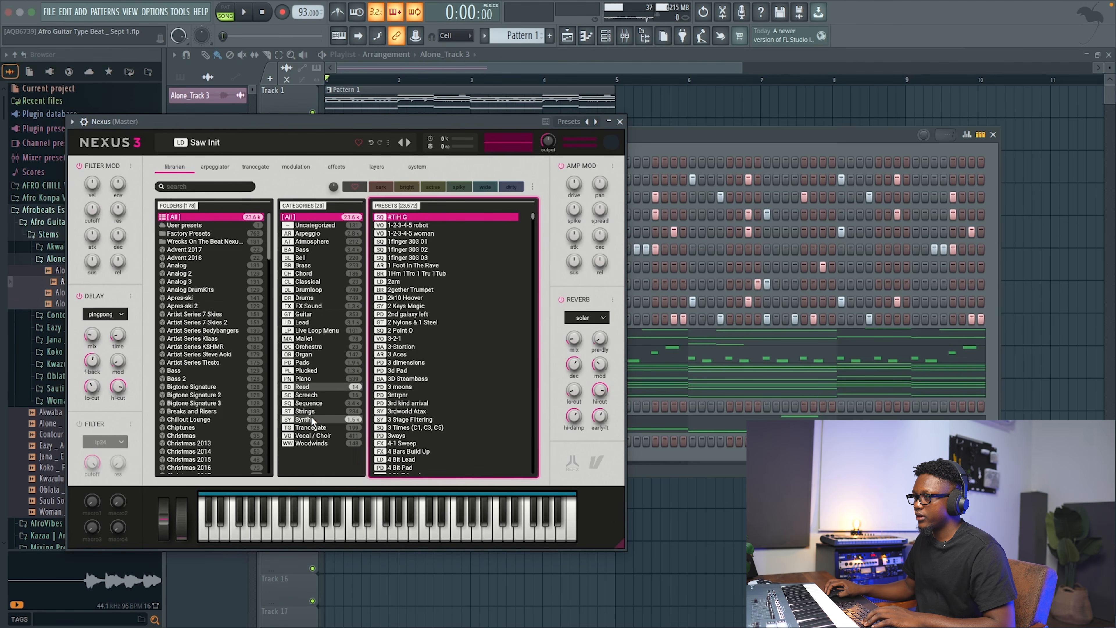
left_click(327, 411)
scroll(447, 411, "down", 4)
scroll(447, 411, "down", 2)
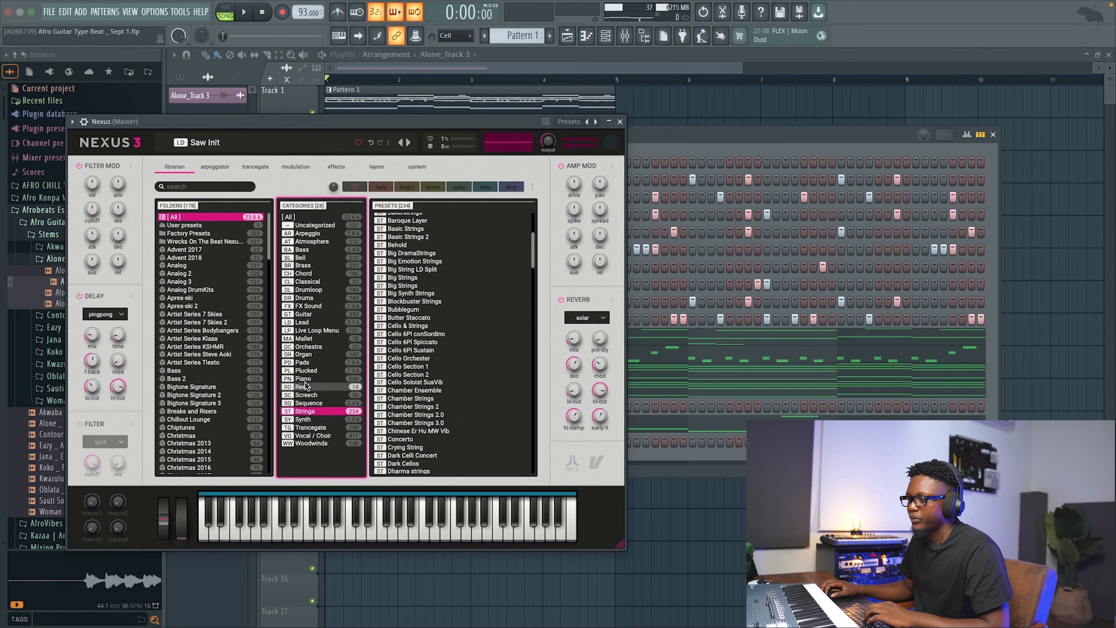
scroll(396, 422, "down", 4)
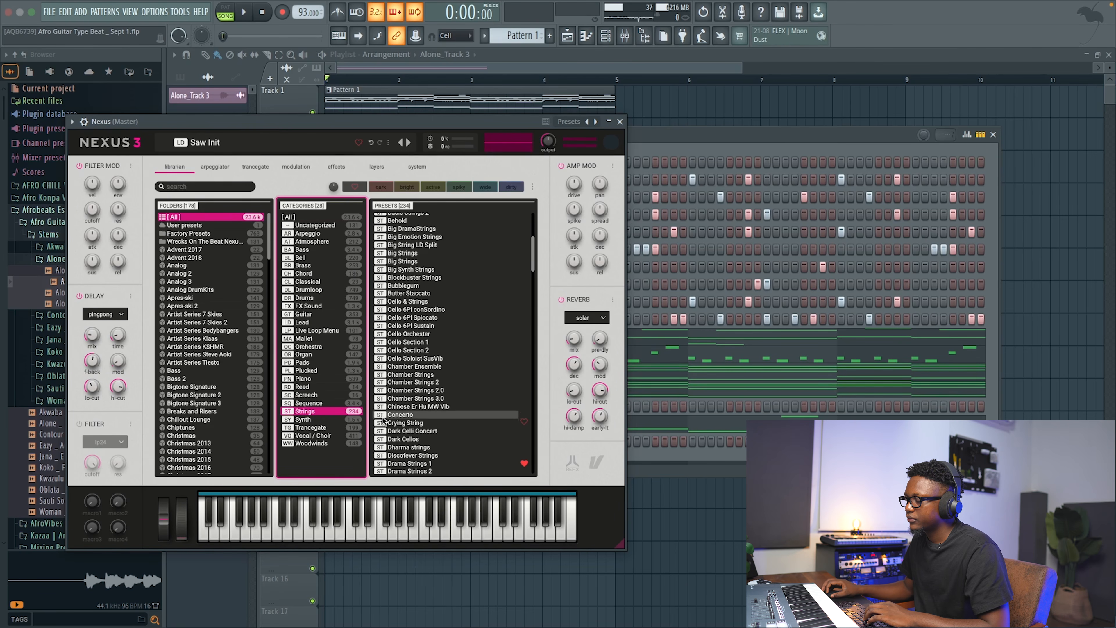
scroll(417, 415, "down", 15)
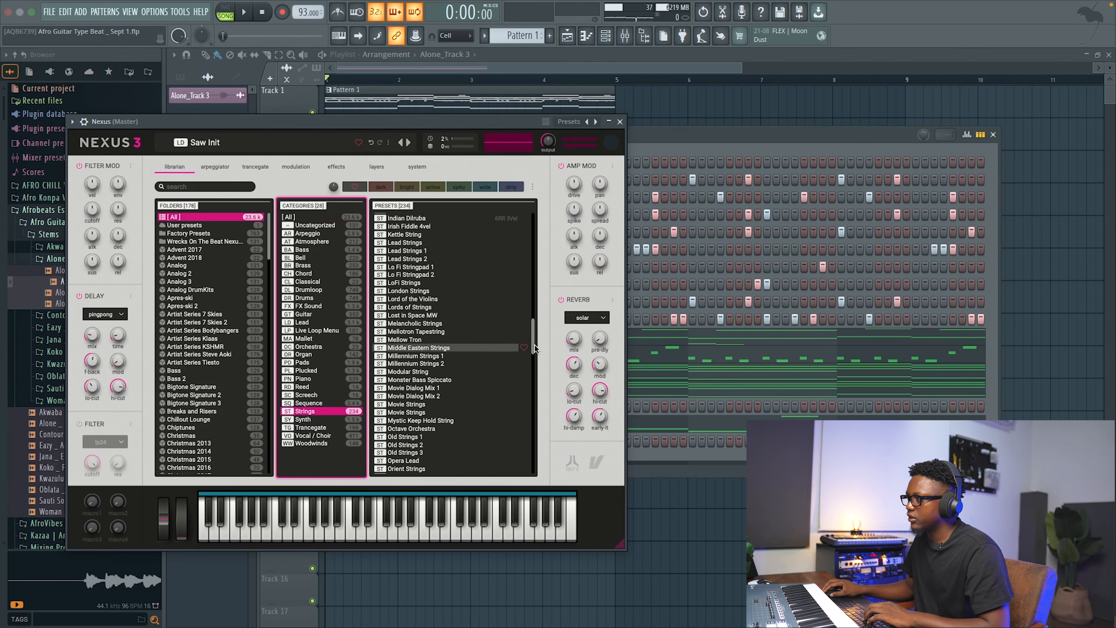
scroll(531, 342, "down", 12)
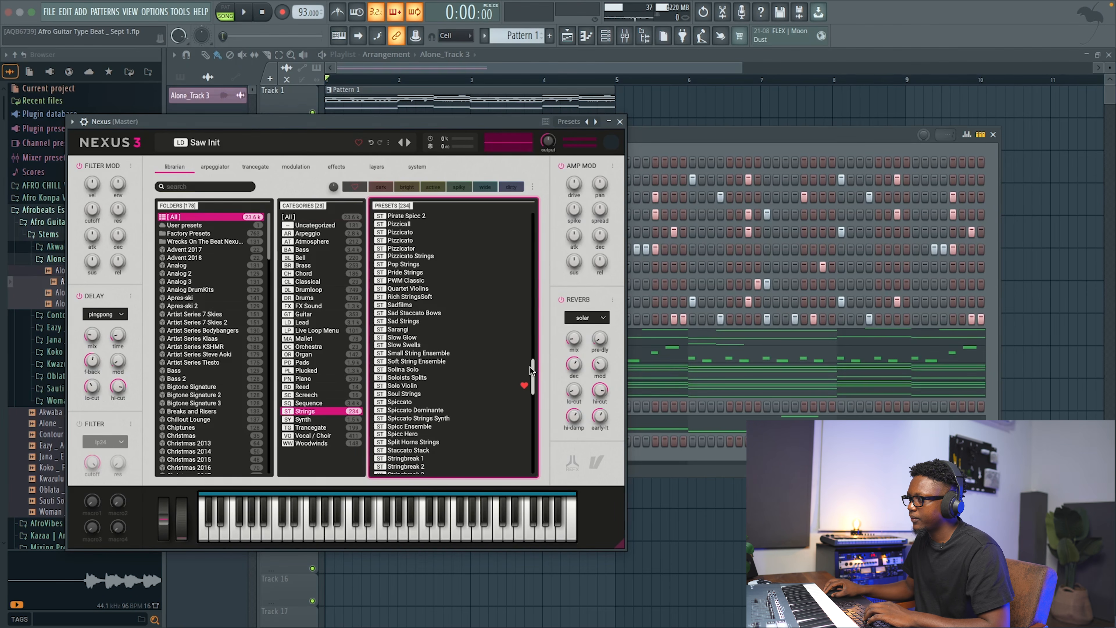
left_click_drag(530, 368, 527, 400)
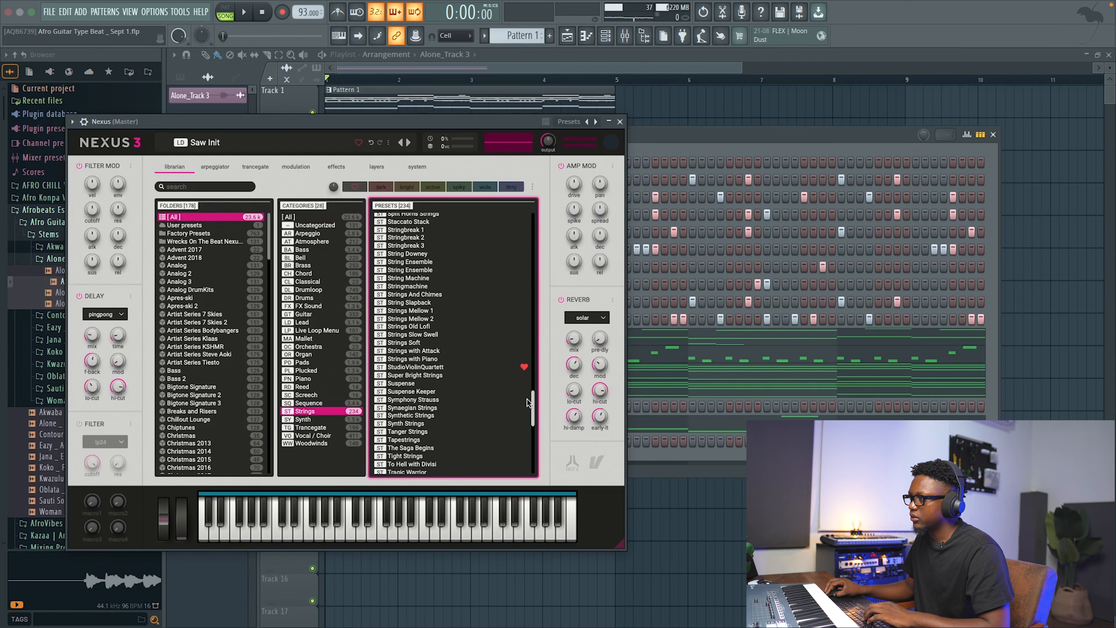
scroll(528, 399, "down", 3)
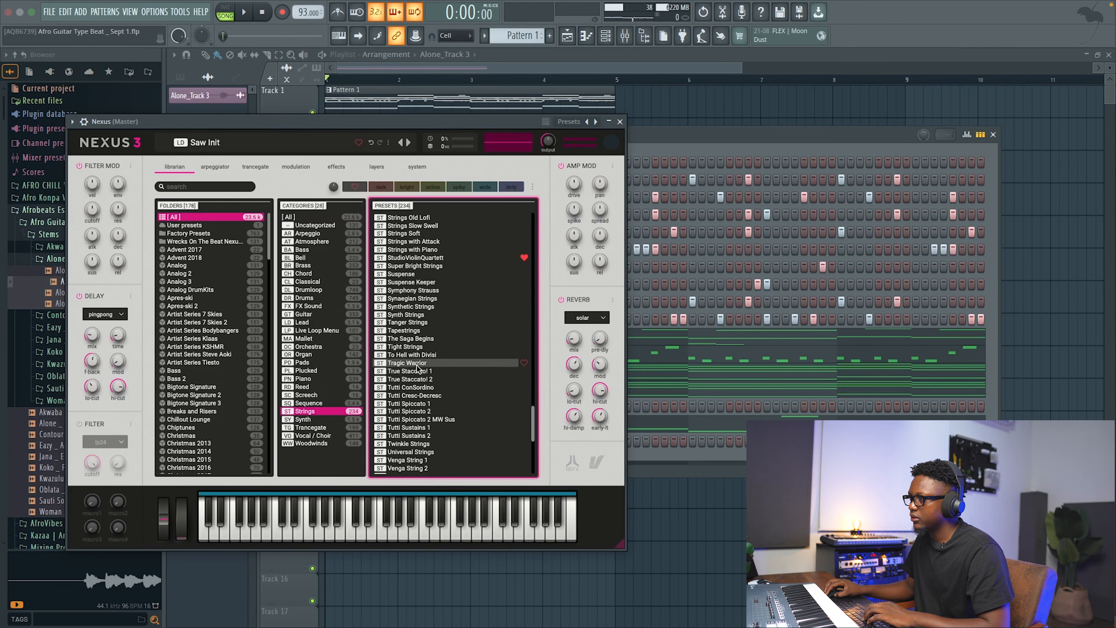
left_click(409, 379)
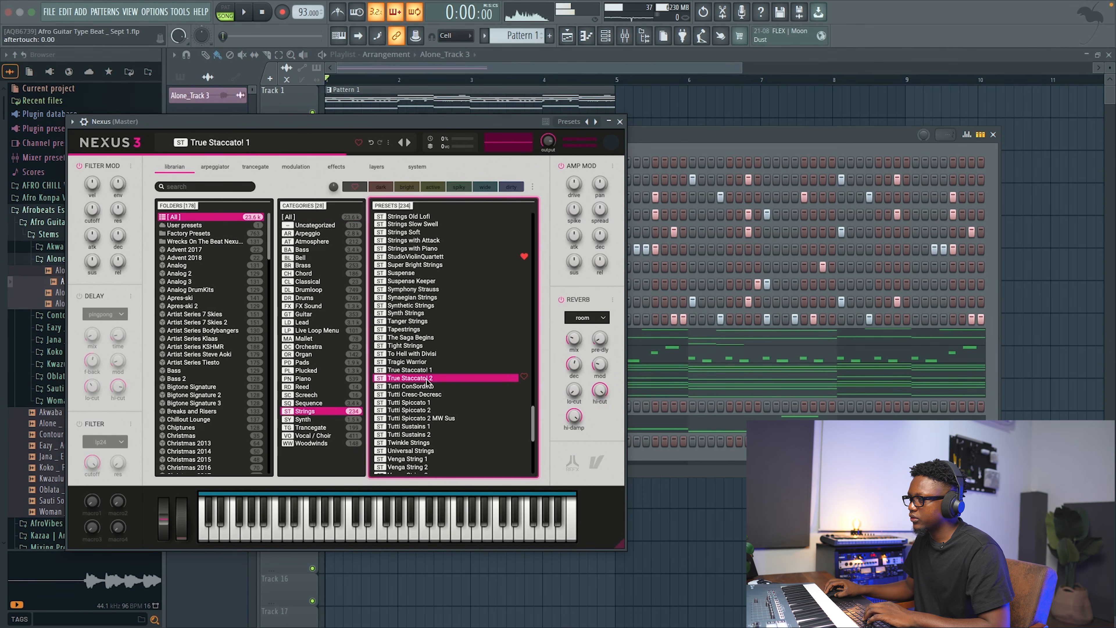
left_click(619, 122)
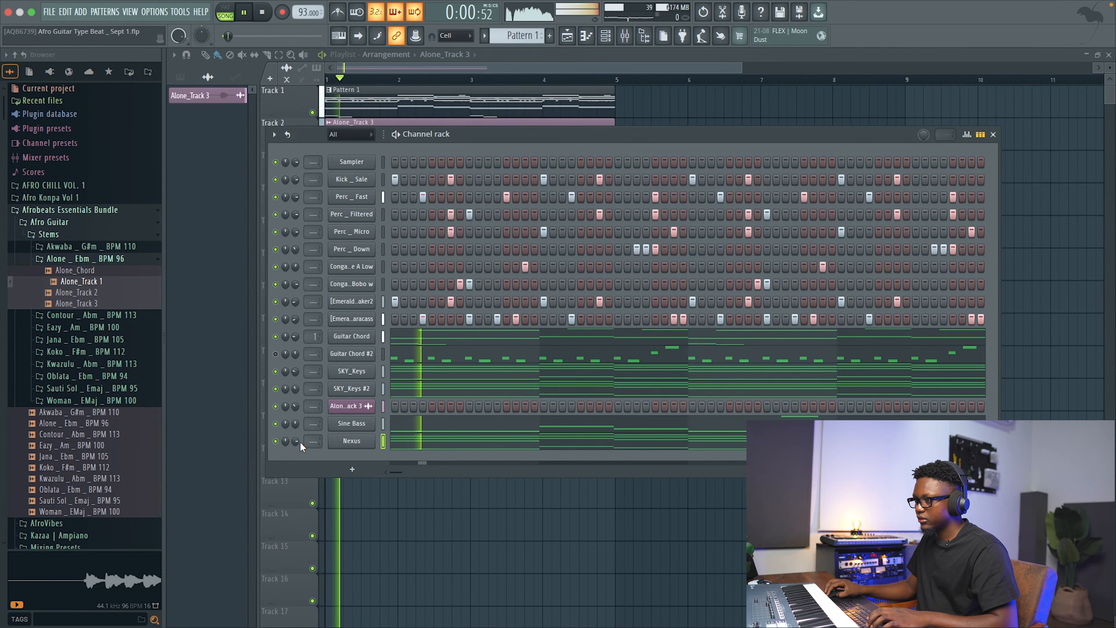
Copy the chord progression into the Nexus channel and transpose its notes down one octave.
left_click(409, 442)
key("ctrl+Down")
scroll(343, 351, "down", 2)
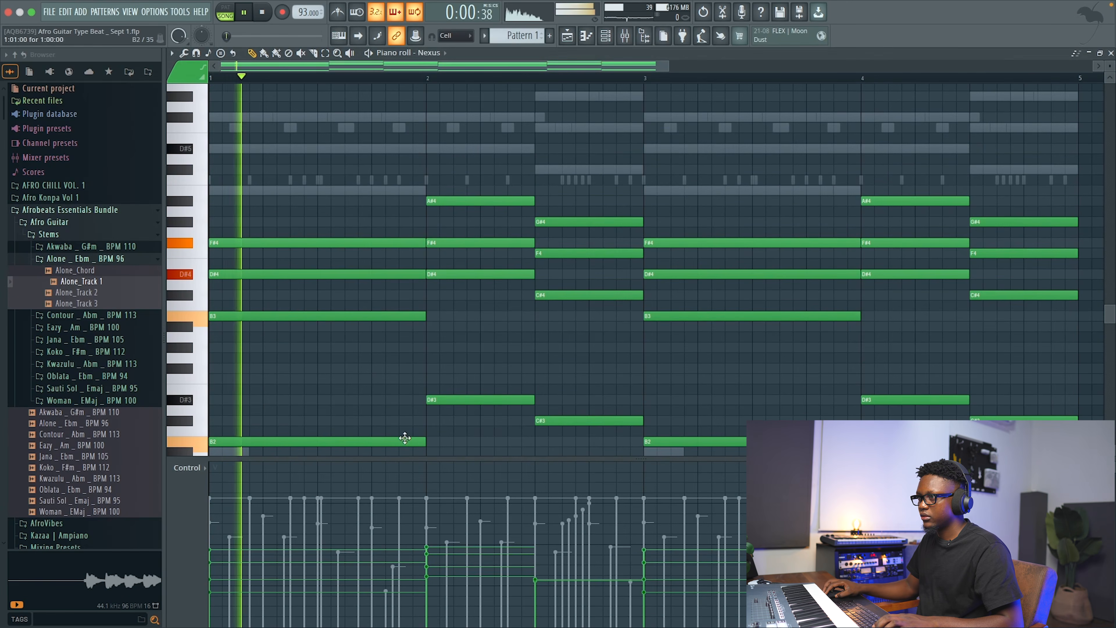
Move the upper notes of the first two Nexus chords two steps later and shorten the first chord's to six steps.
left_click_drag(279, 370, 232, 224, "ctrl")
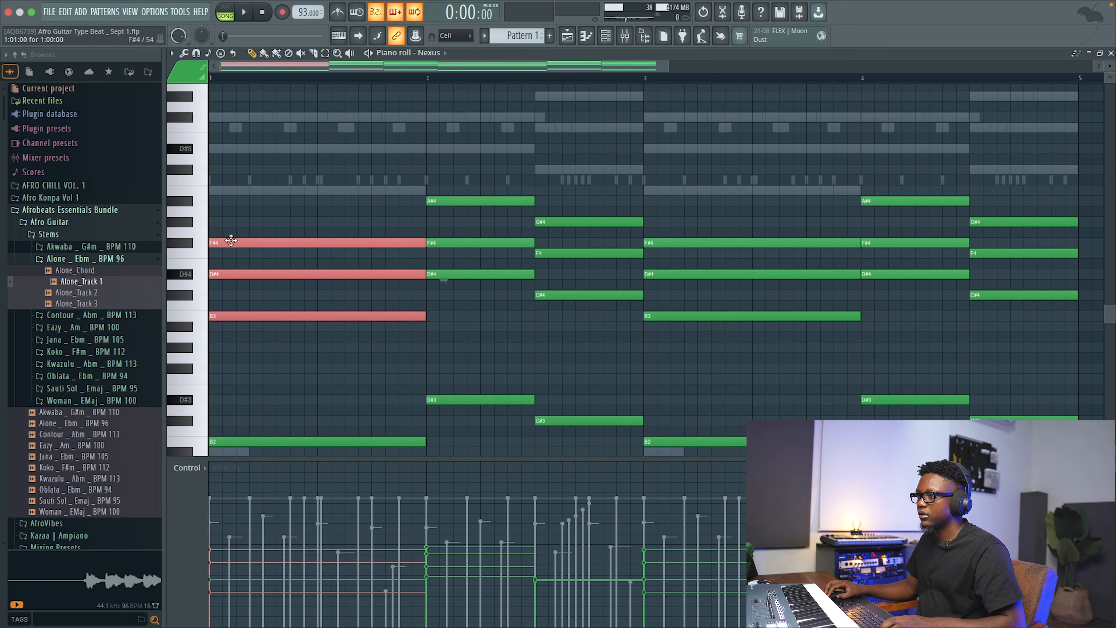
key("space")
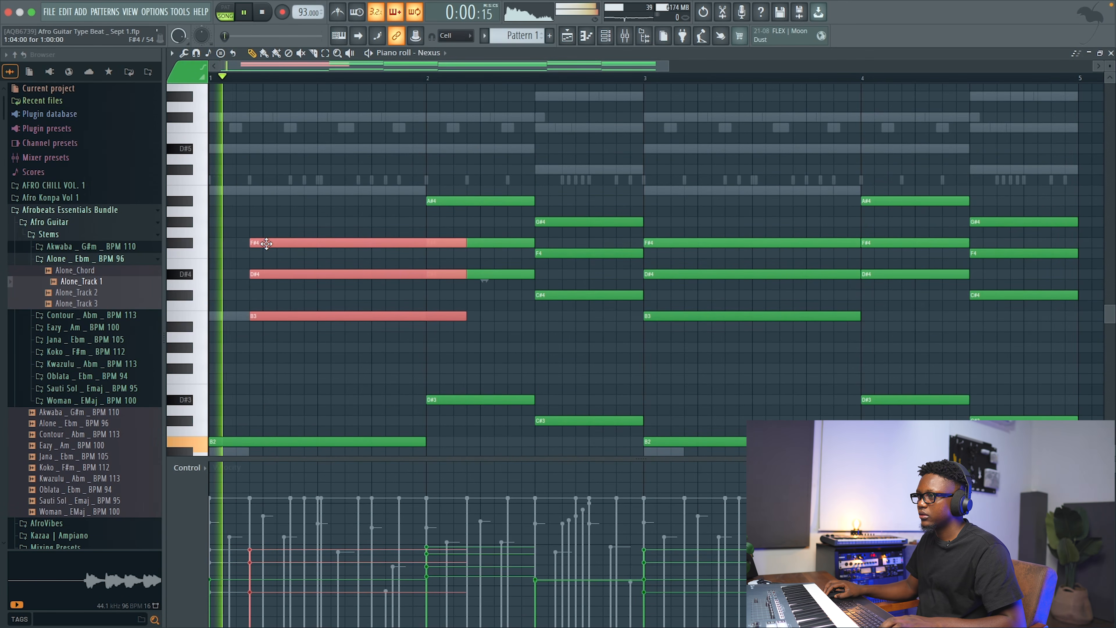
left_click_drag(266, 244, 252, 244)
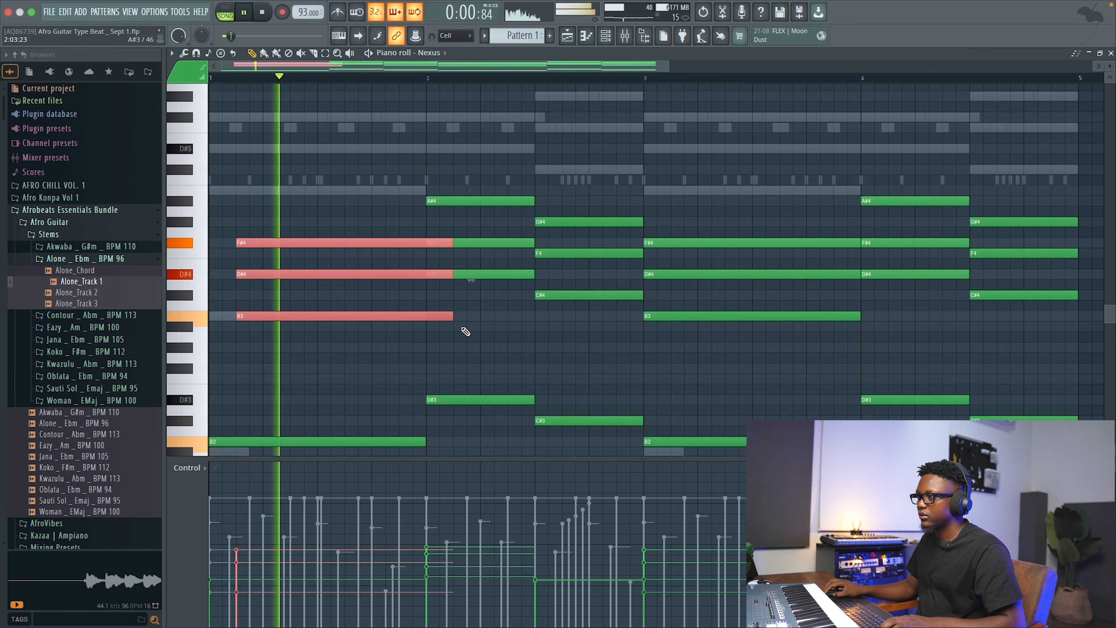
key("space")
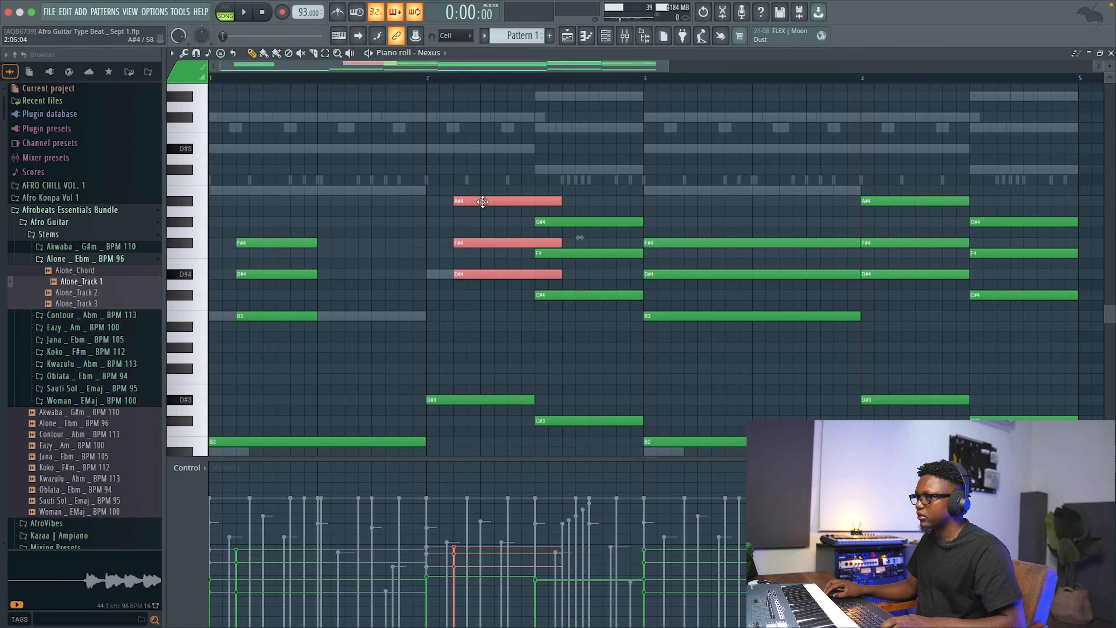
Move the C#4, F4 and G#4 notes in bar 2 two steps later, trim them to end at bar 3 and check playback.
left_click_drag(628, 320, 565, 220)
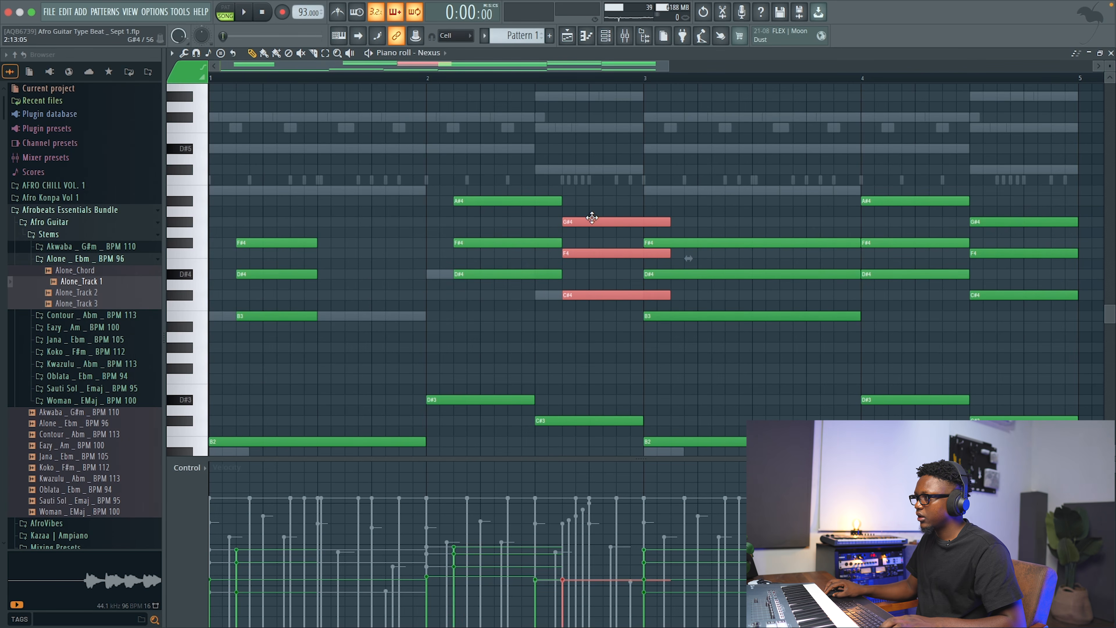
key("space")
left_click_drag(668, 224, 646, 233)
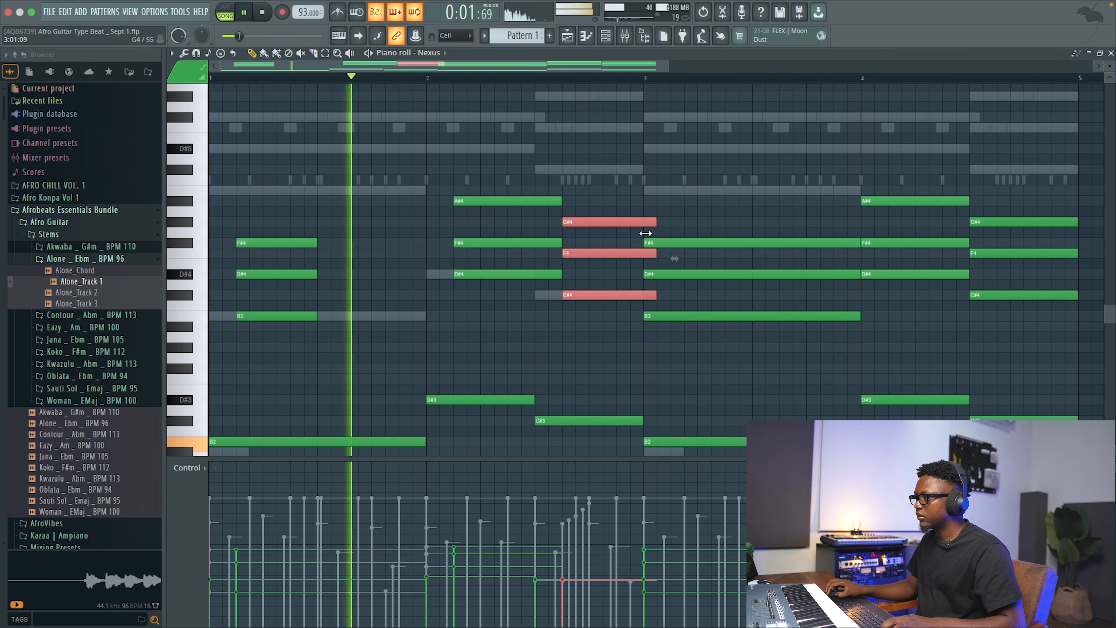
scroll(832, 344, "down", 2)
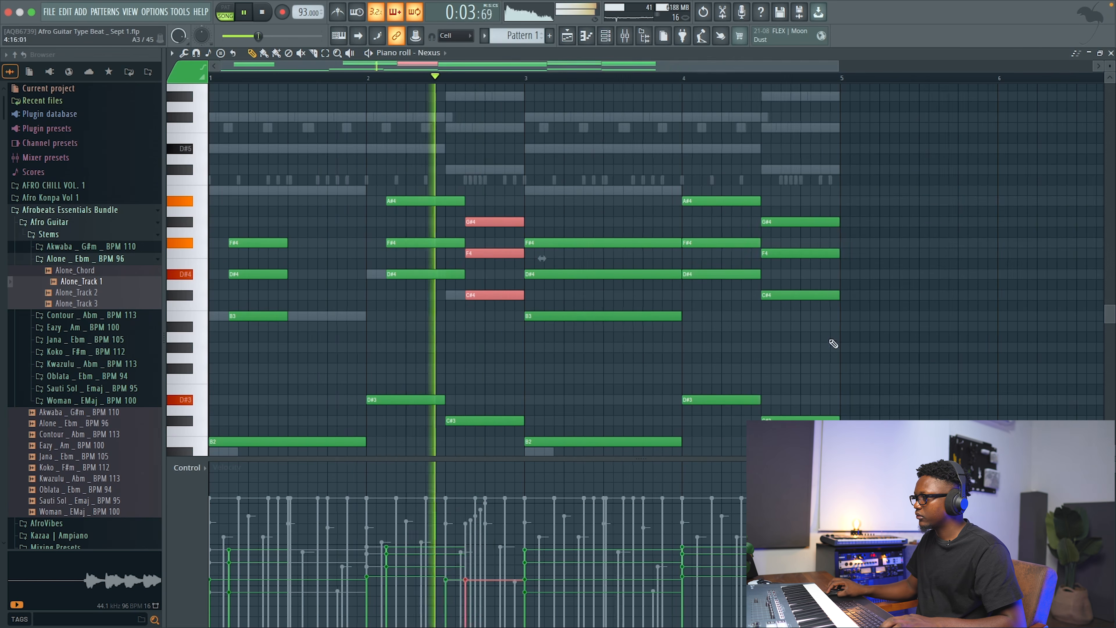
key("ctrl+d")
key("space")
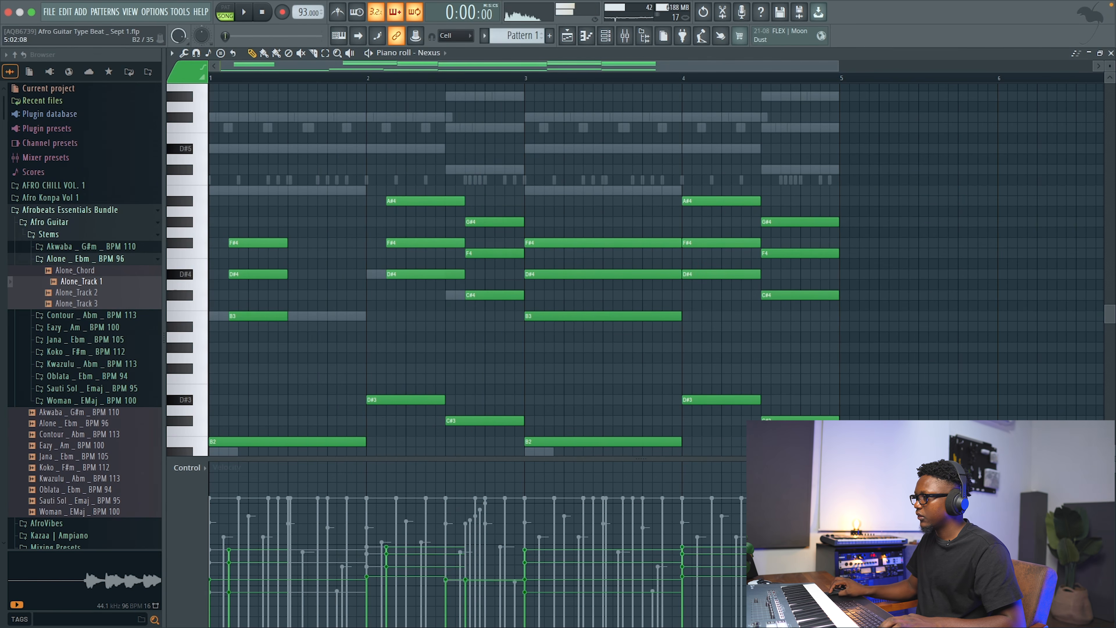
Replace the Nexus notes in bars 3 and 4 with a copy of the edited first two bars, then play the song briefly.
left_click_drag(760, 417, 599, 194)
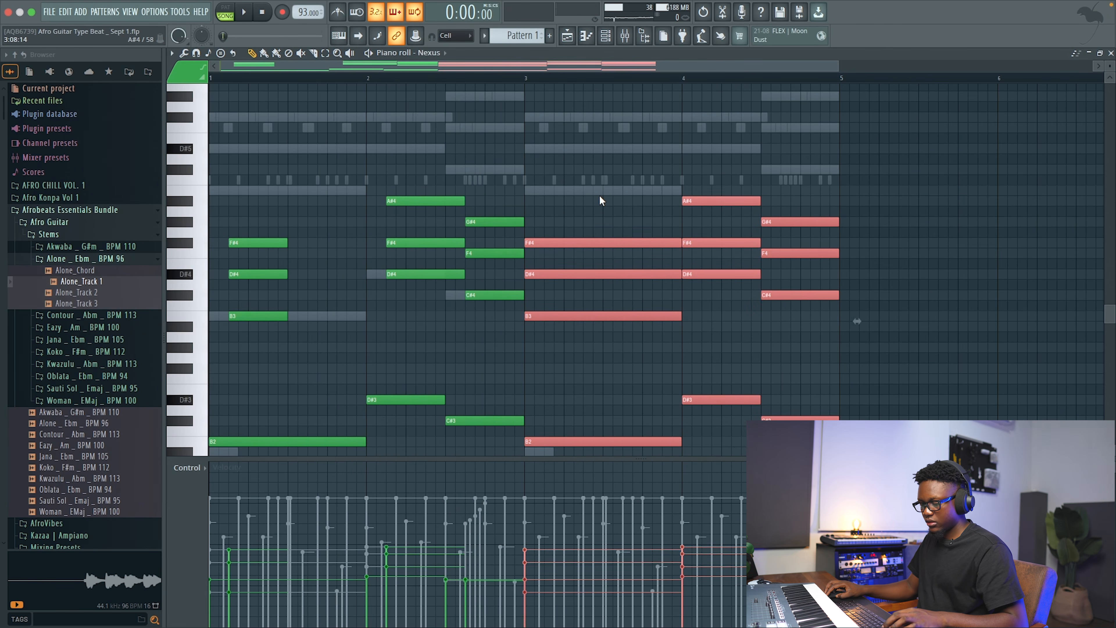
key("Delete")
key("ctrl+z")
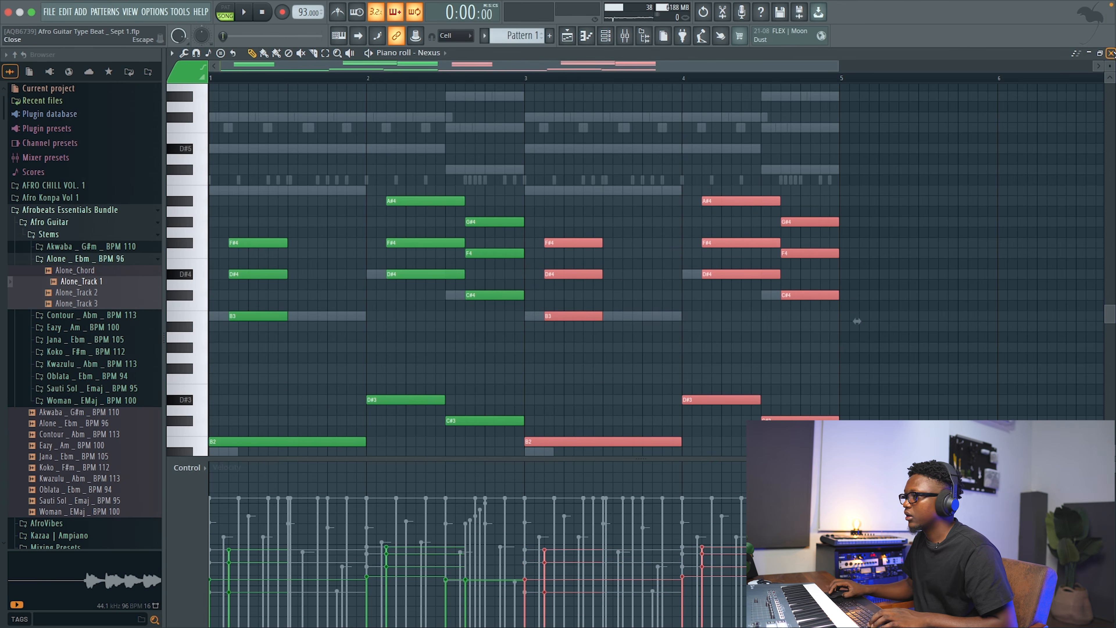
key("Escape")
key("space")
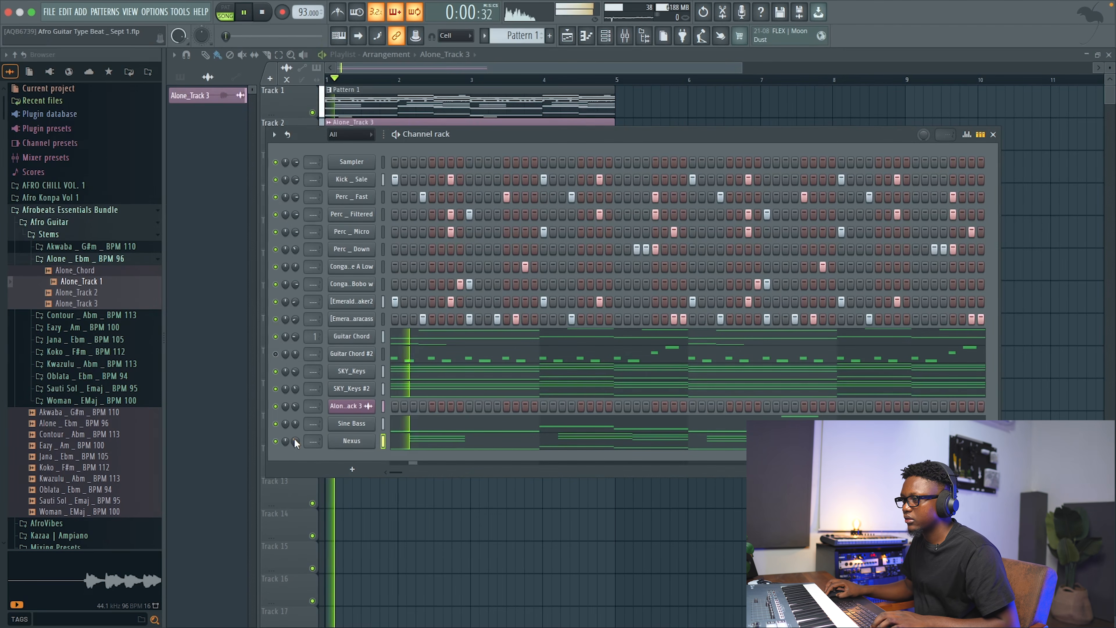
key("space")
Open the Nexus piano roll and play the part while examining its chord and root notes.
left_click(484, 441)
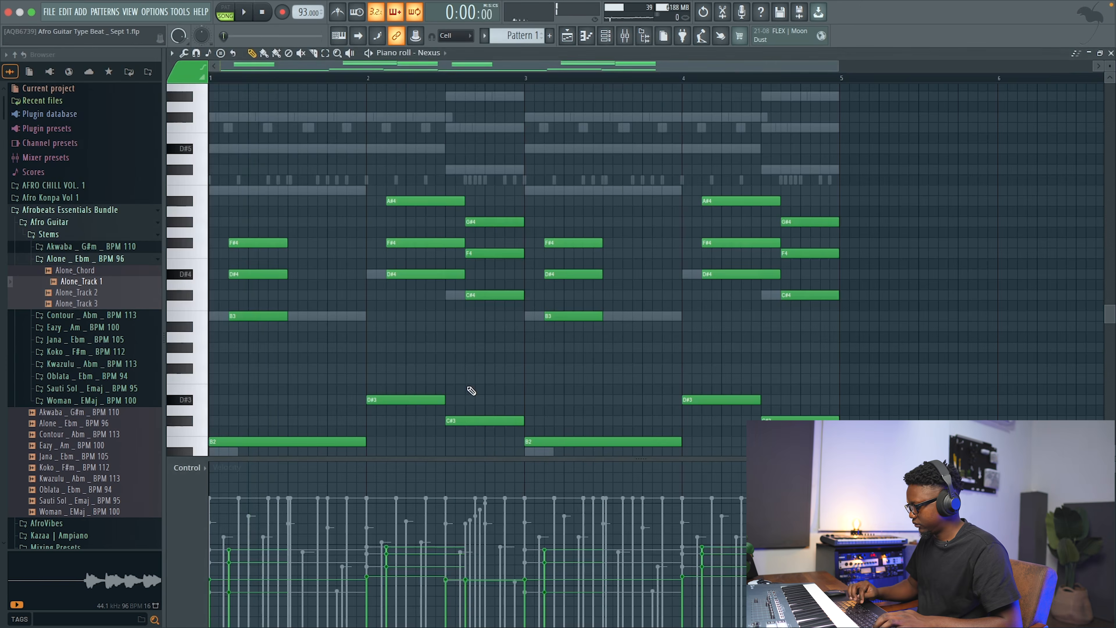
key("space")
scroll(469, 387, "down", 3)
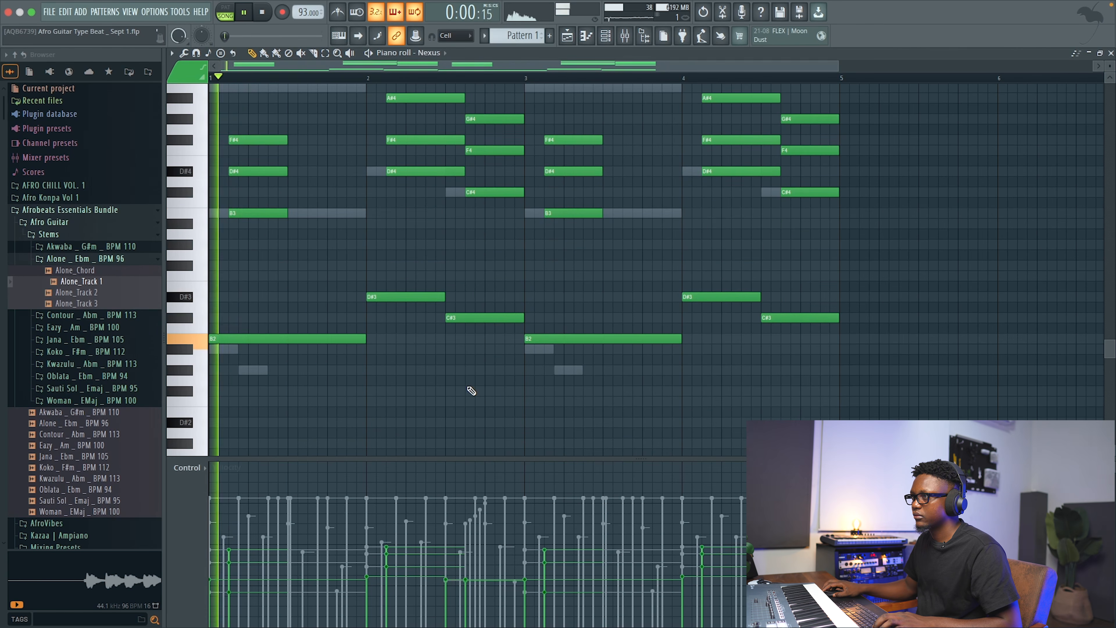
scroll(365, 380, "up", 3)
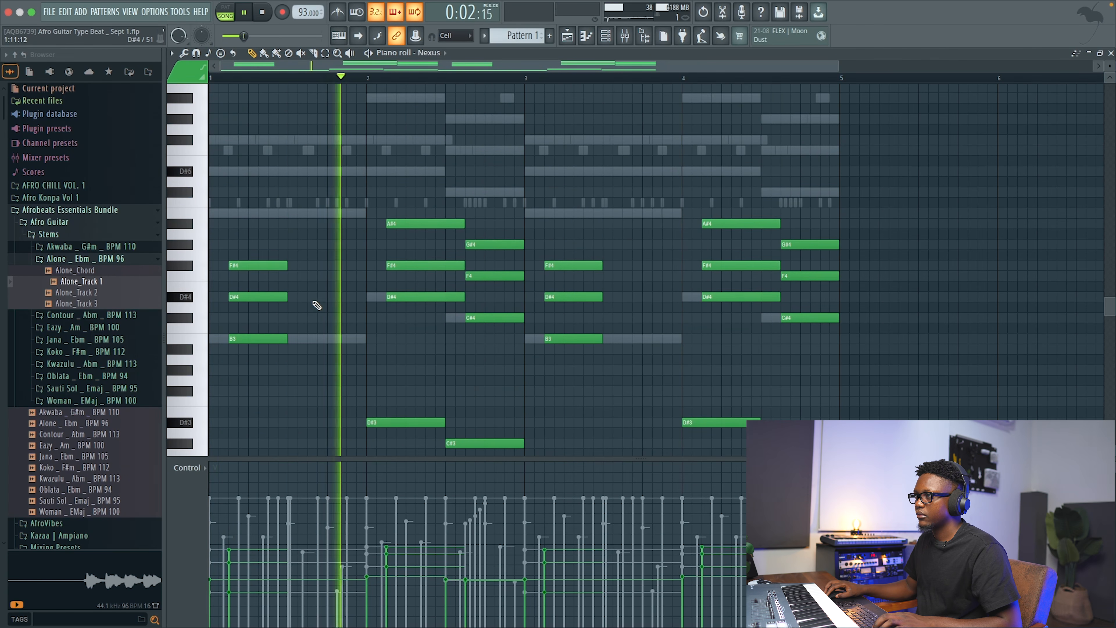
scroll(311, 304, "down", 2)
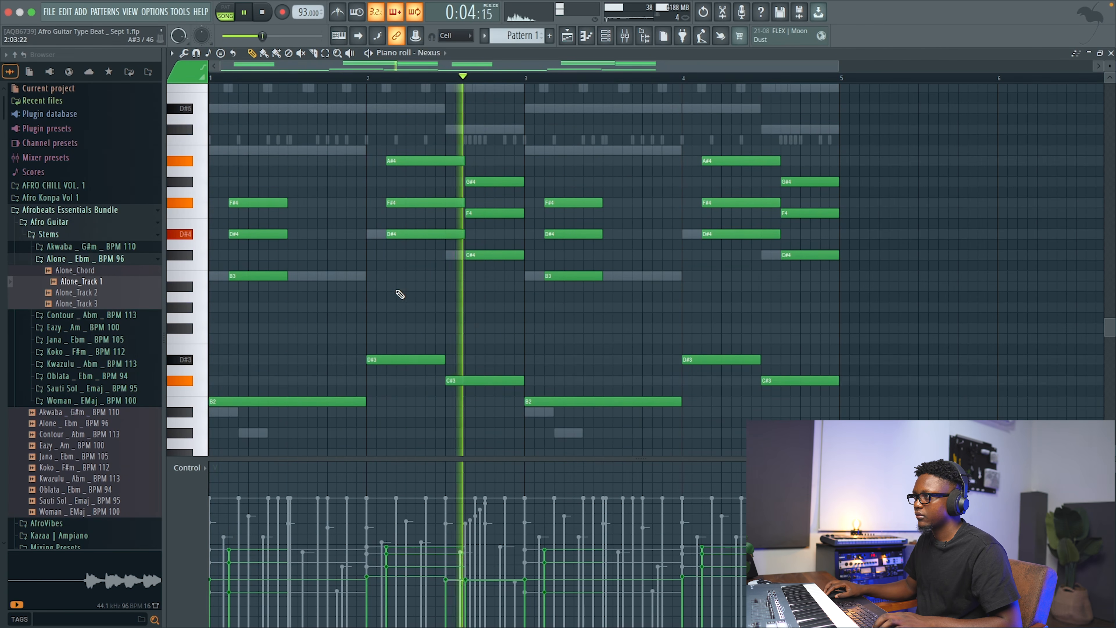
scroll(400, 242, "down", 2)
key("space")
Try to transpose the A#4 and G#4 notes in bars 2 and 4 and the first F#4 down one octave during playback.
scroll(402, 190, "up", 3)
left_click_drag(374, 169, 516, 245)
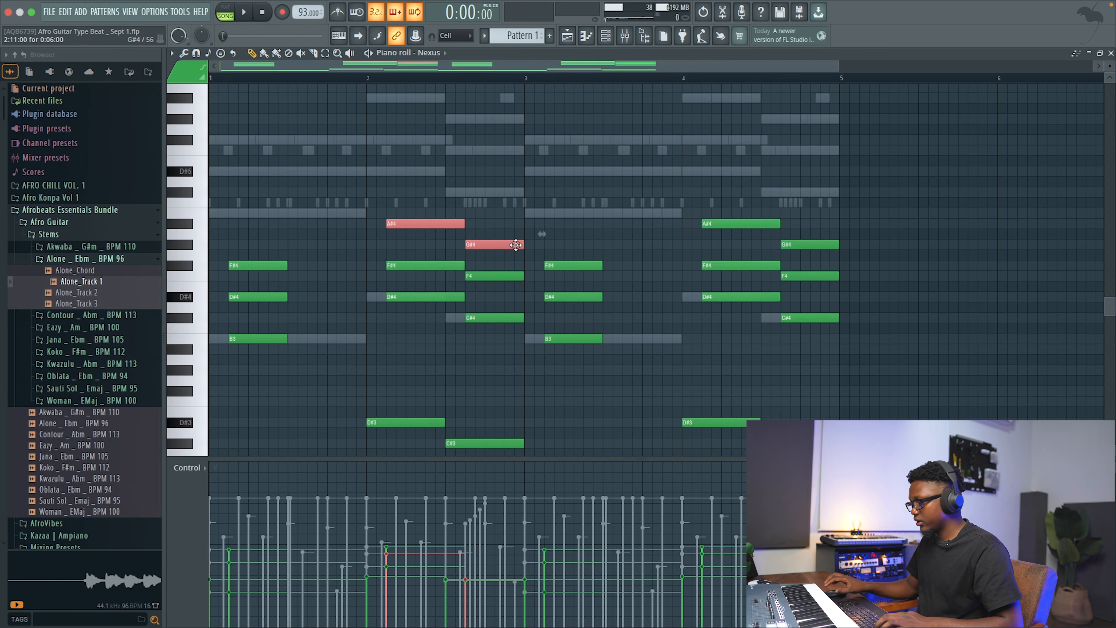
left_click_drag(203, 186, 197, 254)
key("super+Down")
key("space")
left_click(271, 265)
key("super+Down")
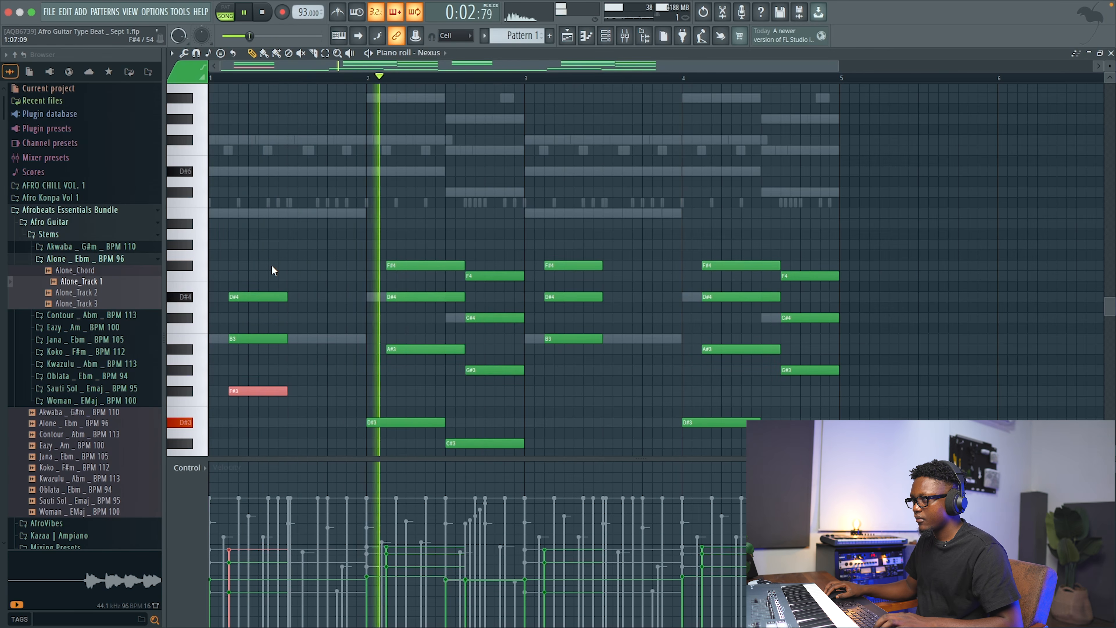
Undo the octave transpositions of the Nexus notes.
key("space")
key("super+z")
key("super+z")
Close the piano roll, switch Nexus to the True Staccato! 1 strings preset and audition it with the chords.
key("space")
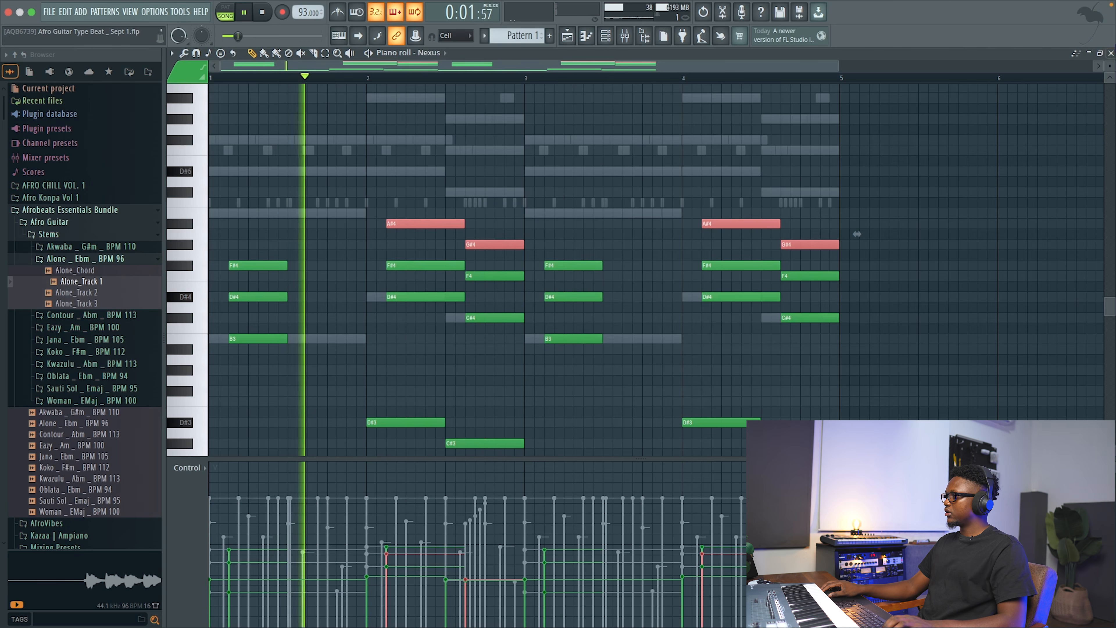
left_click(1111, 53)
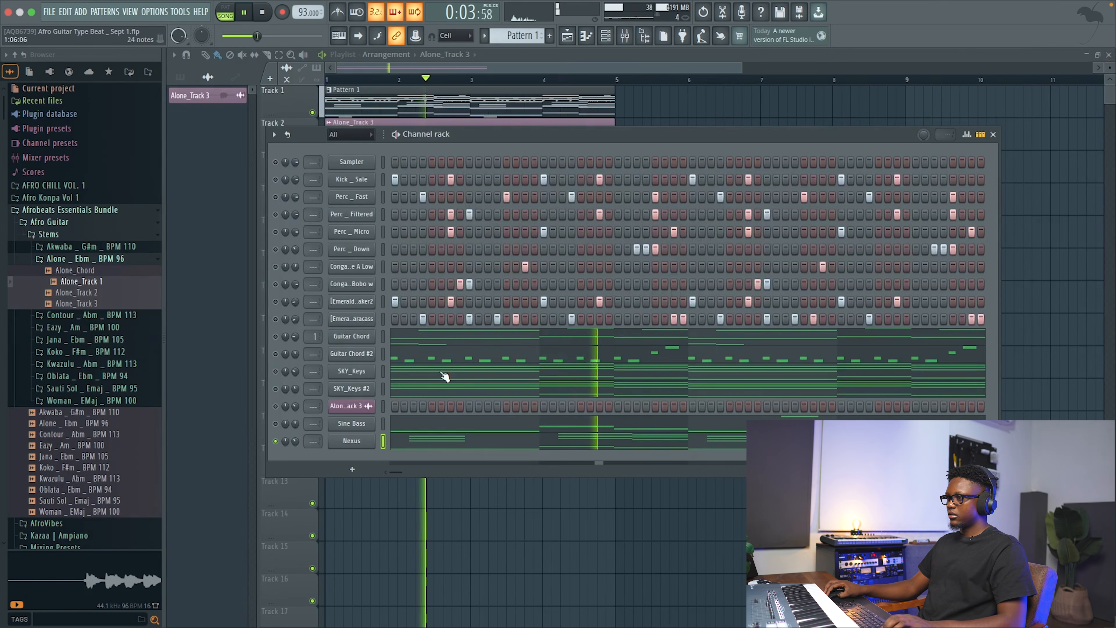
left_click(347, 440)
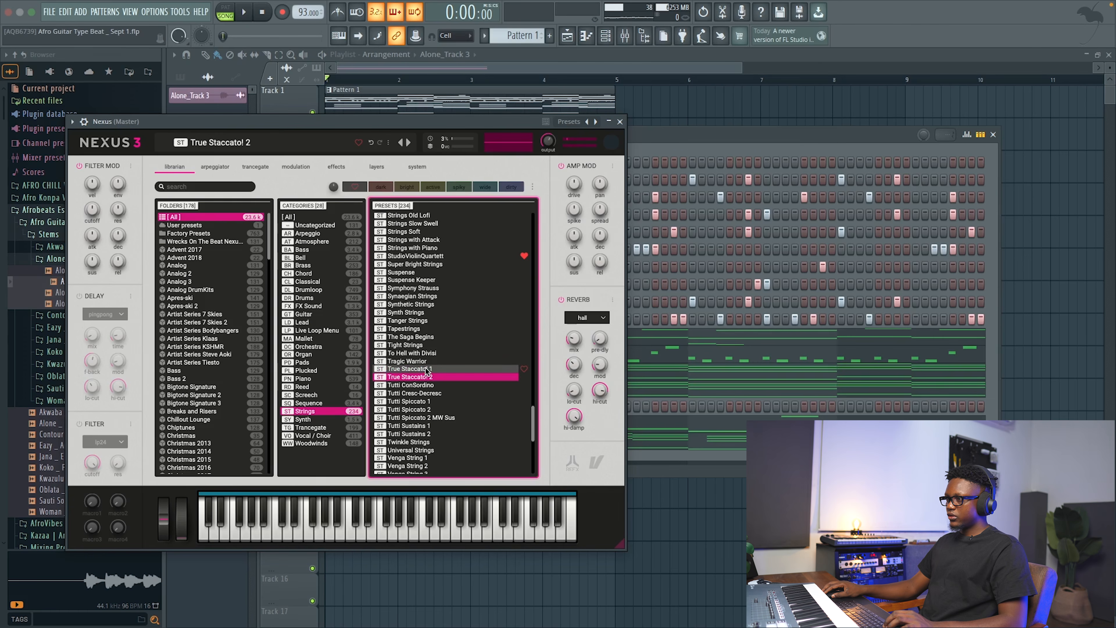
key("space")
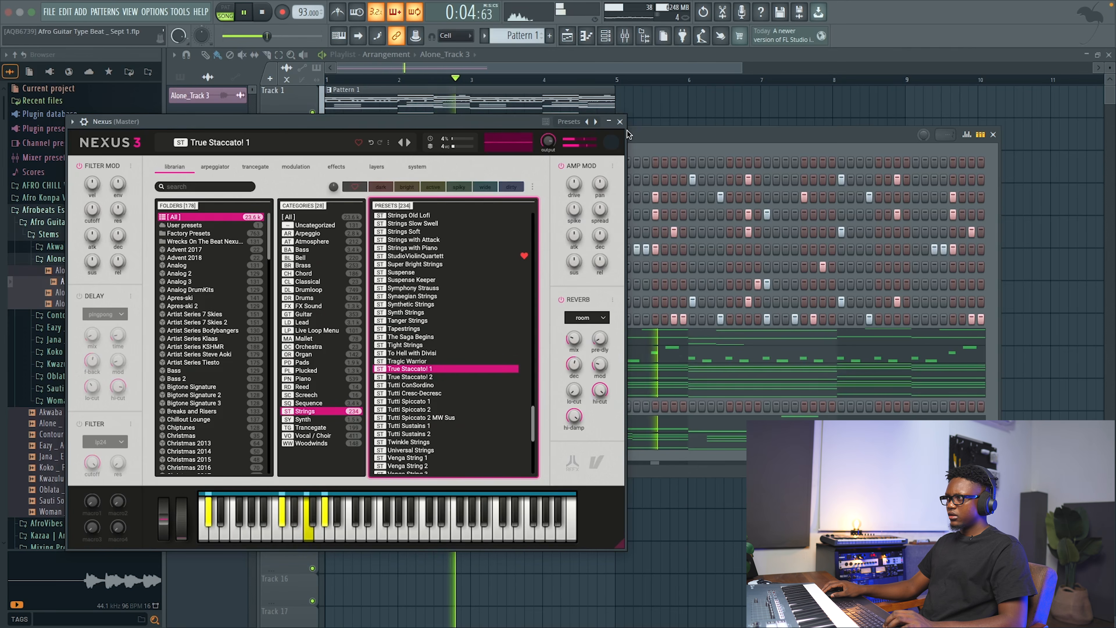
left_click(620, 121)
key("space")
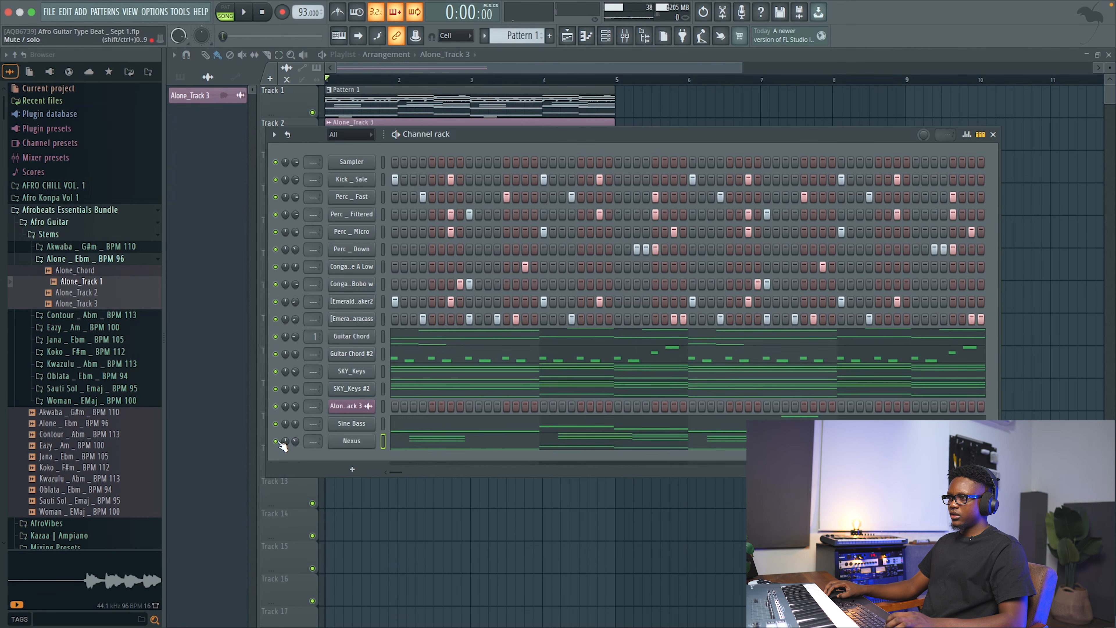
Mute the Guitar Chord #2 channel and adjust the Nexus channel's volume slightly while the song plays.
left_click(275, 354)
key("space")
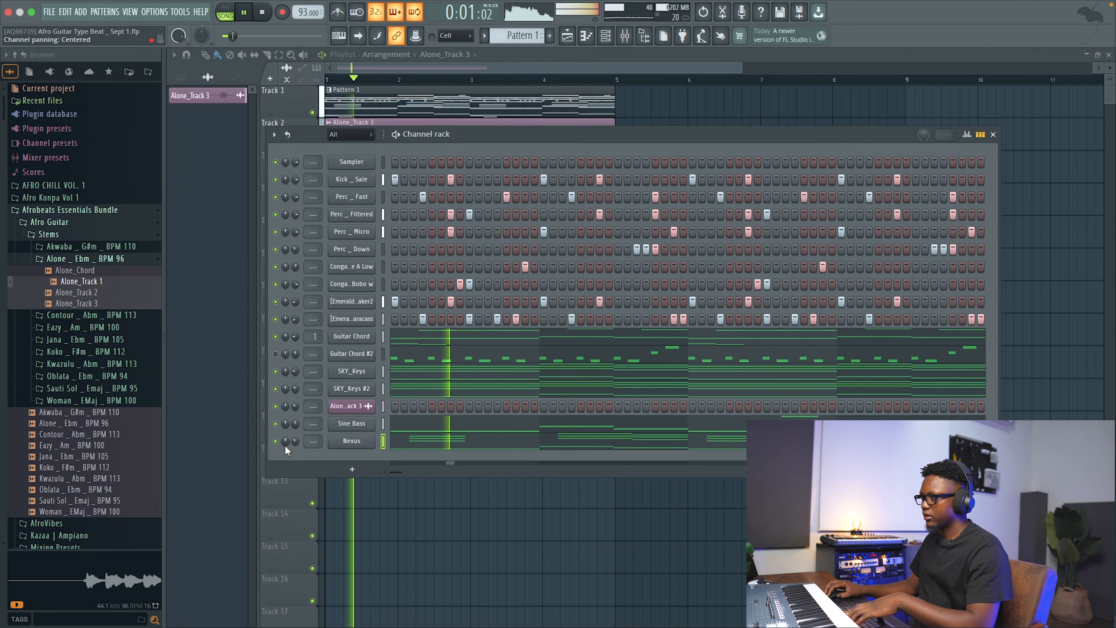
left_click_drag(293, 442, 293, 439)
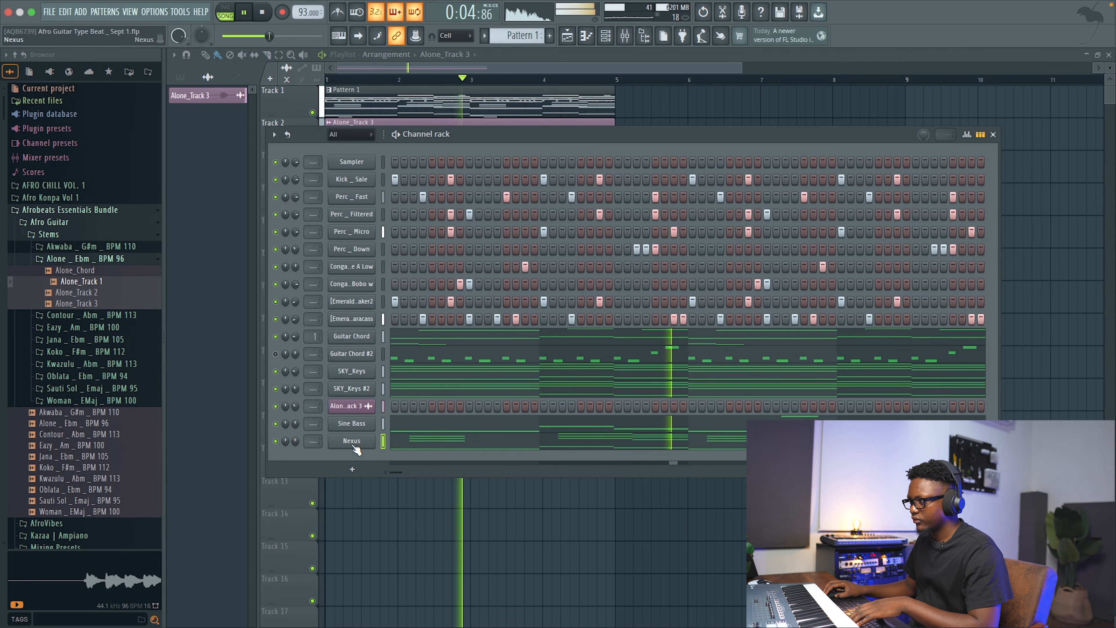
Reopen the Nexus instrument's preset browser during playback.
left_click(351, 441)
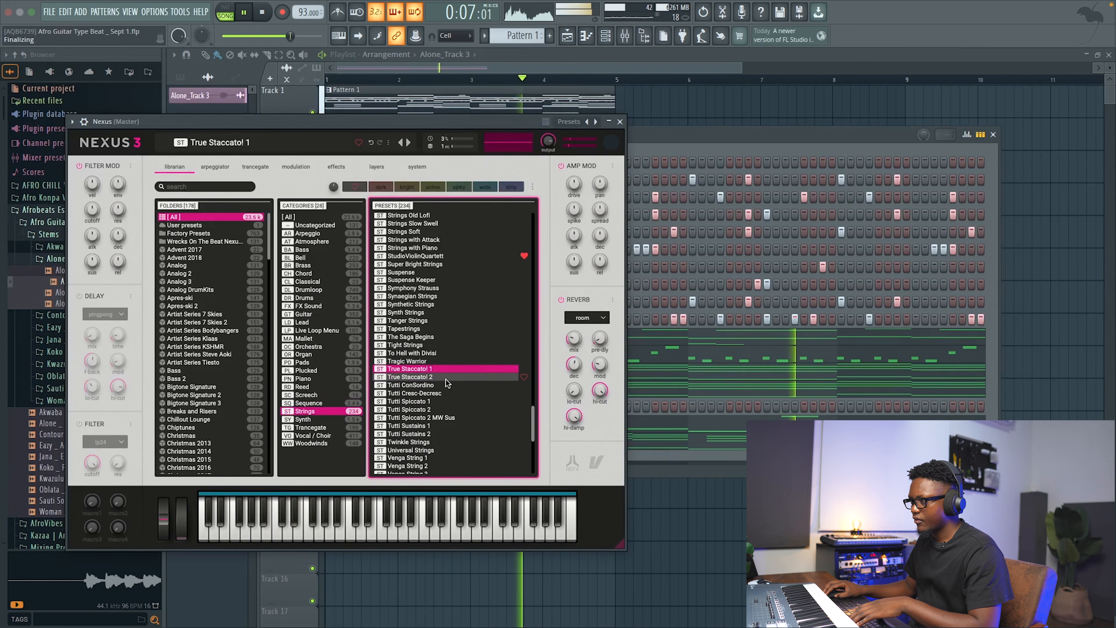